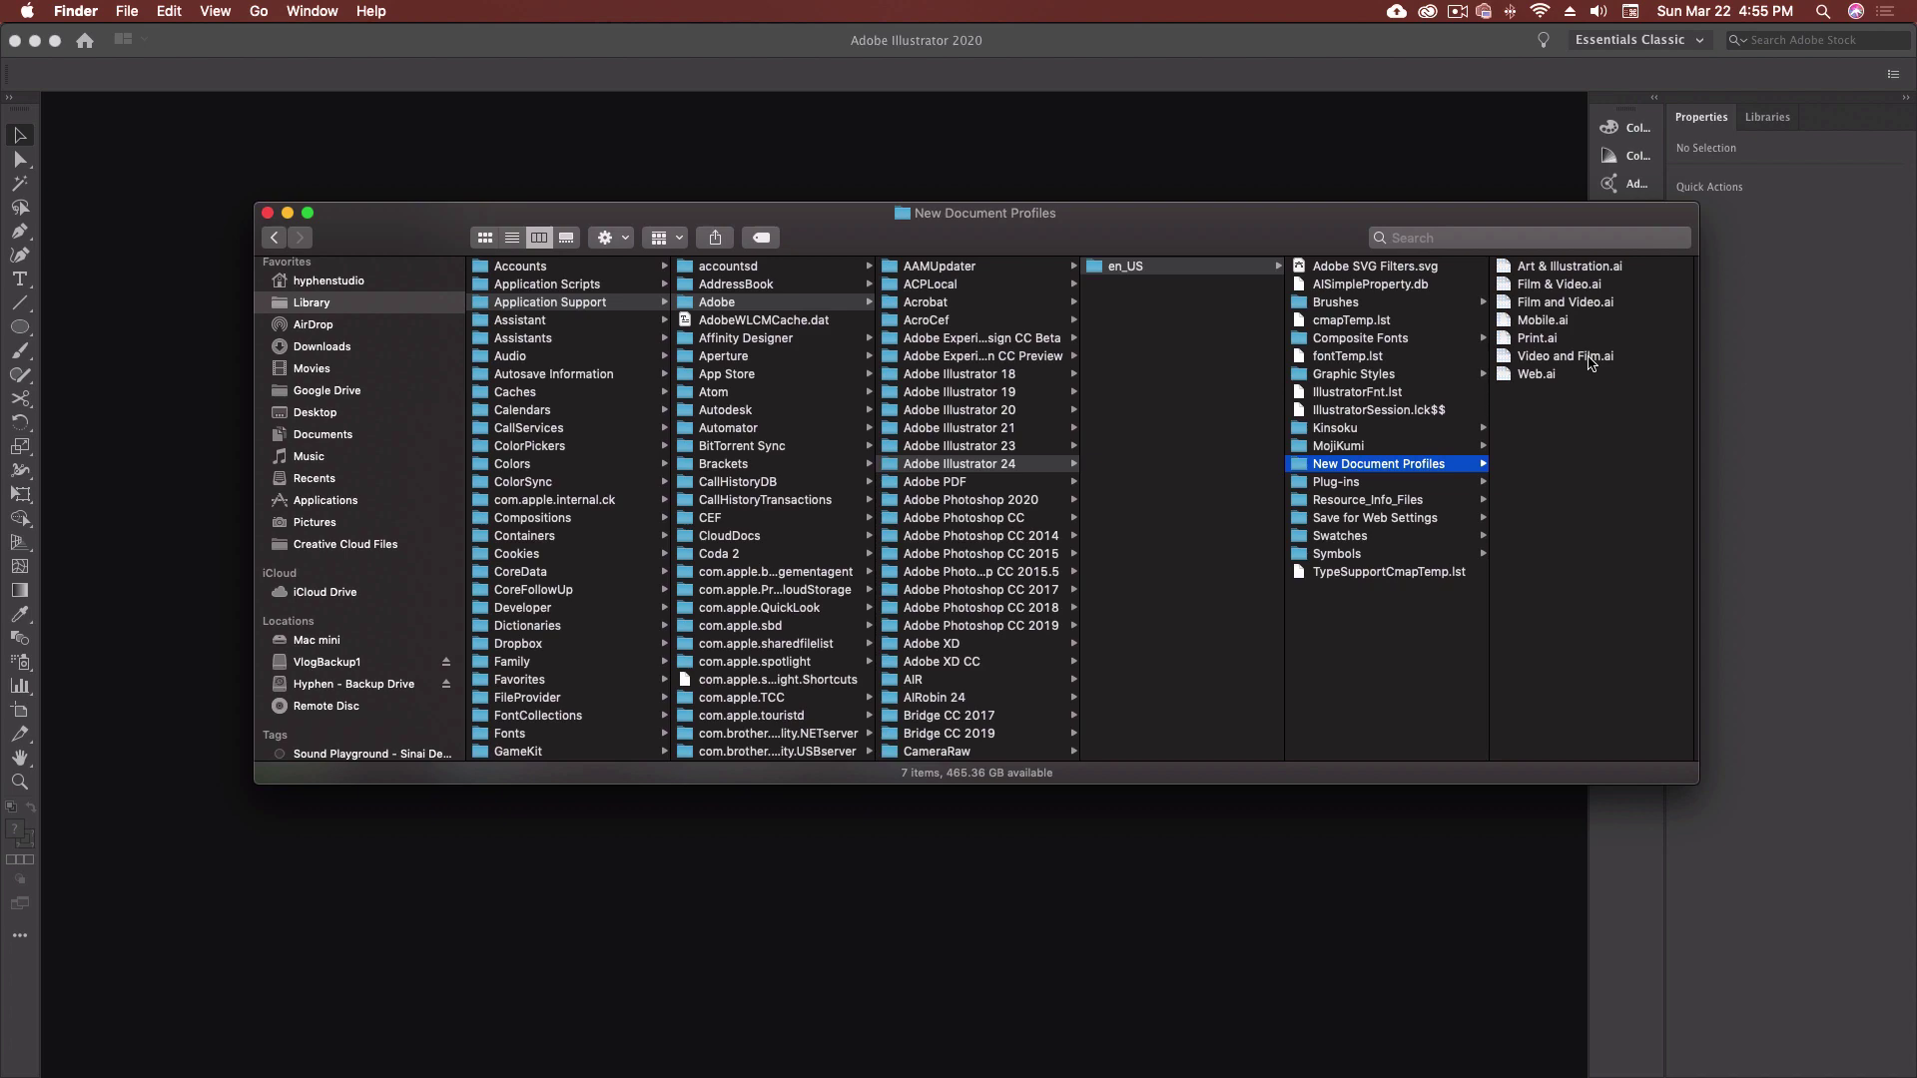
Open Print.ai from the New Document Profiles folder in Illustrator and look over its default swatches, brushes and symbols.
double_click(1543, 337)
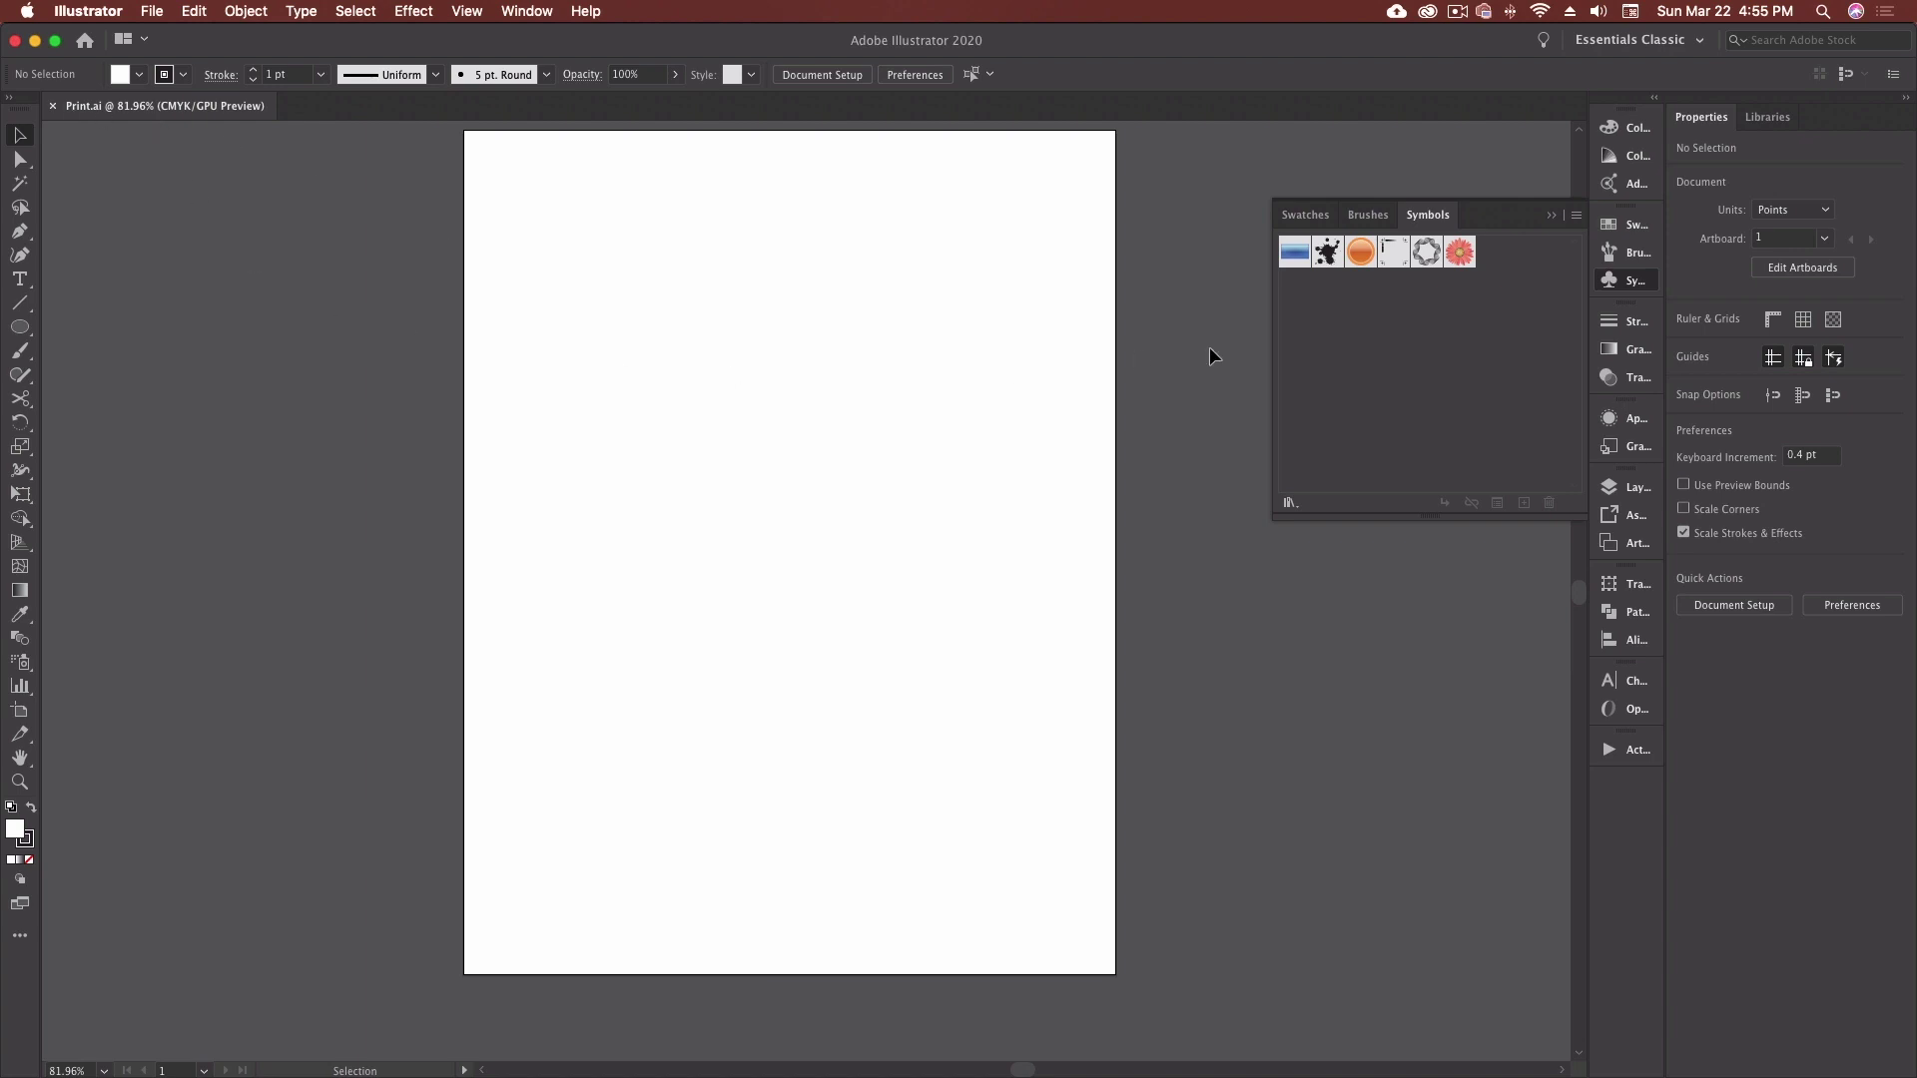
left_click(1319, 220)
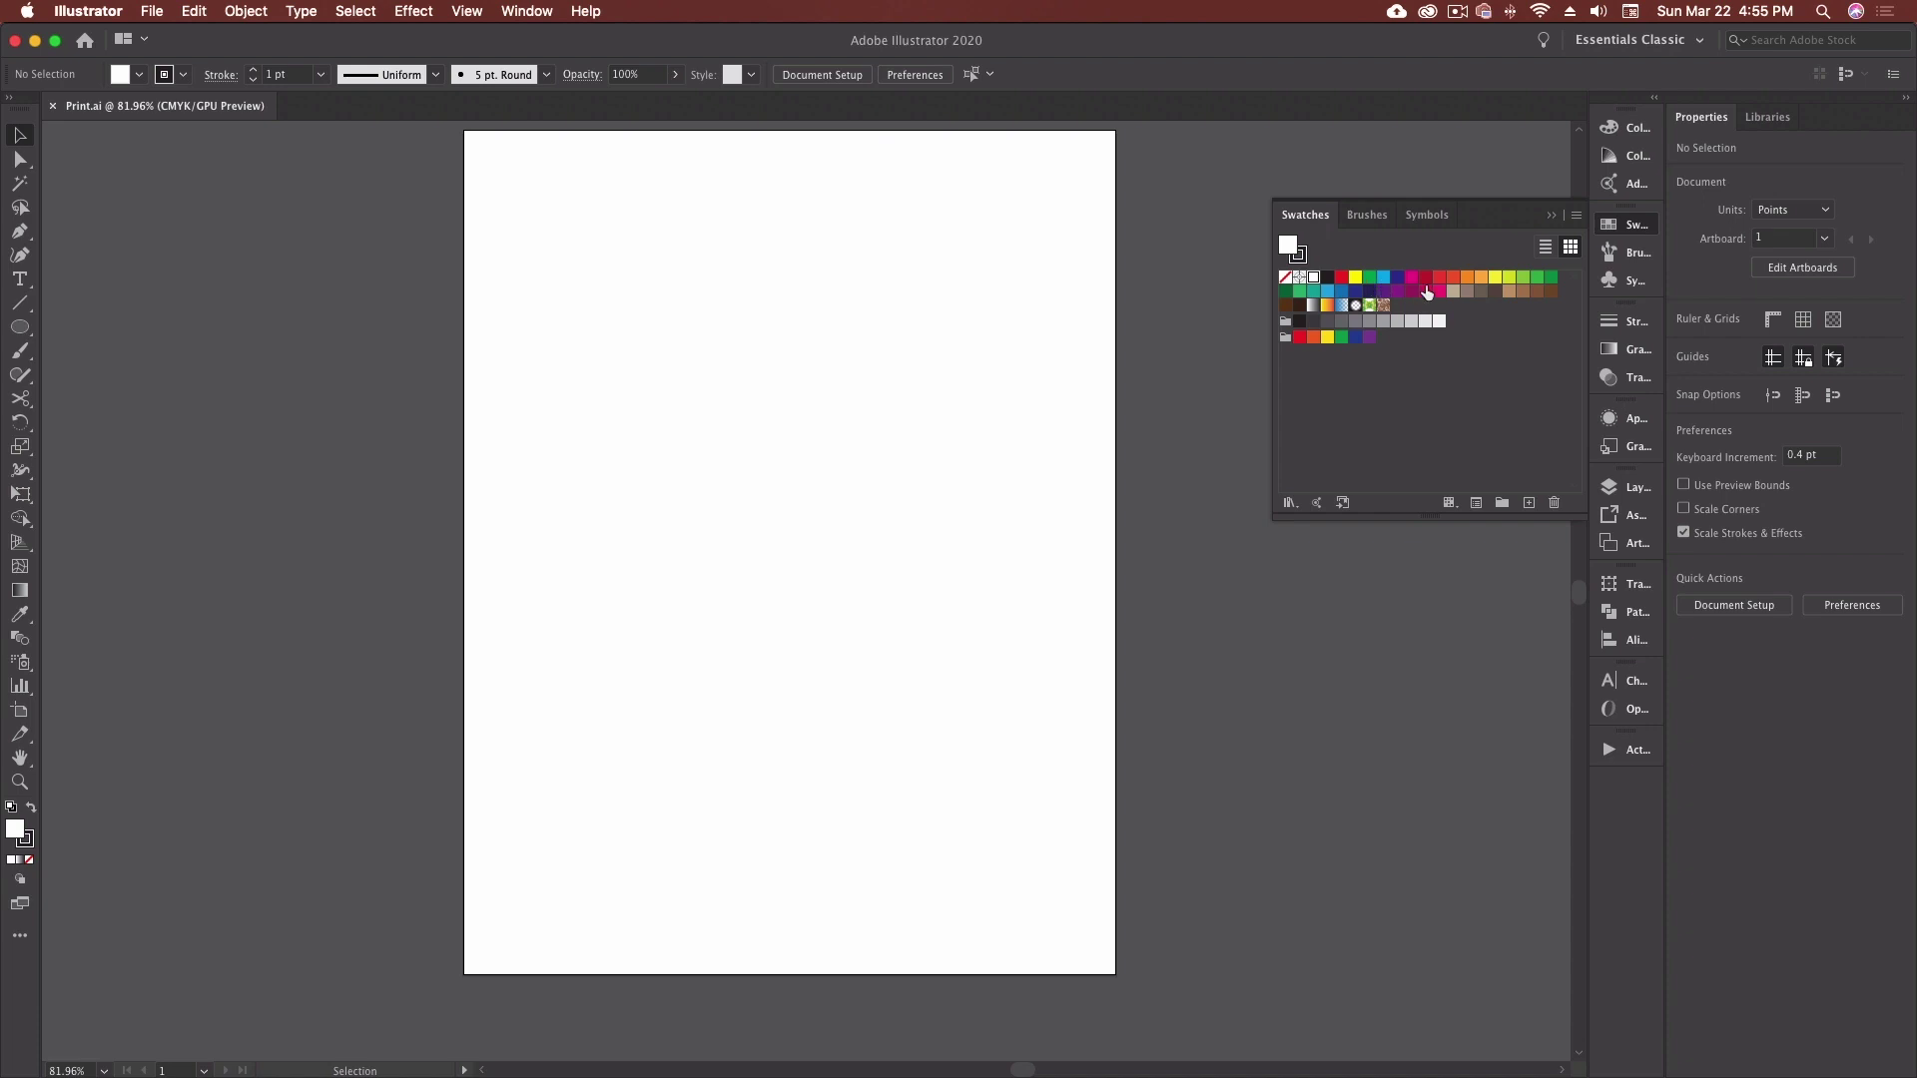
left_click(1384, 217)
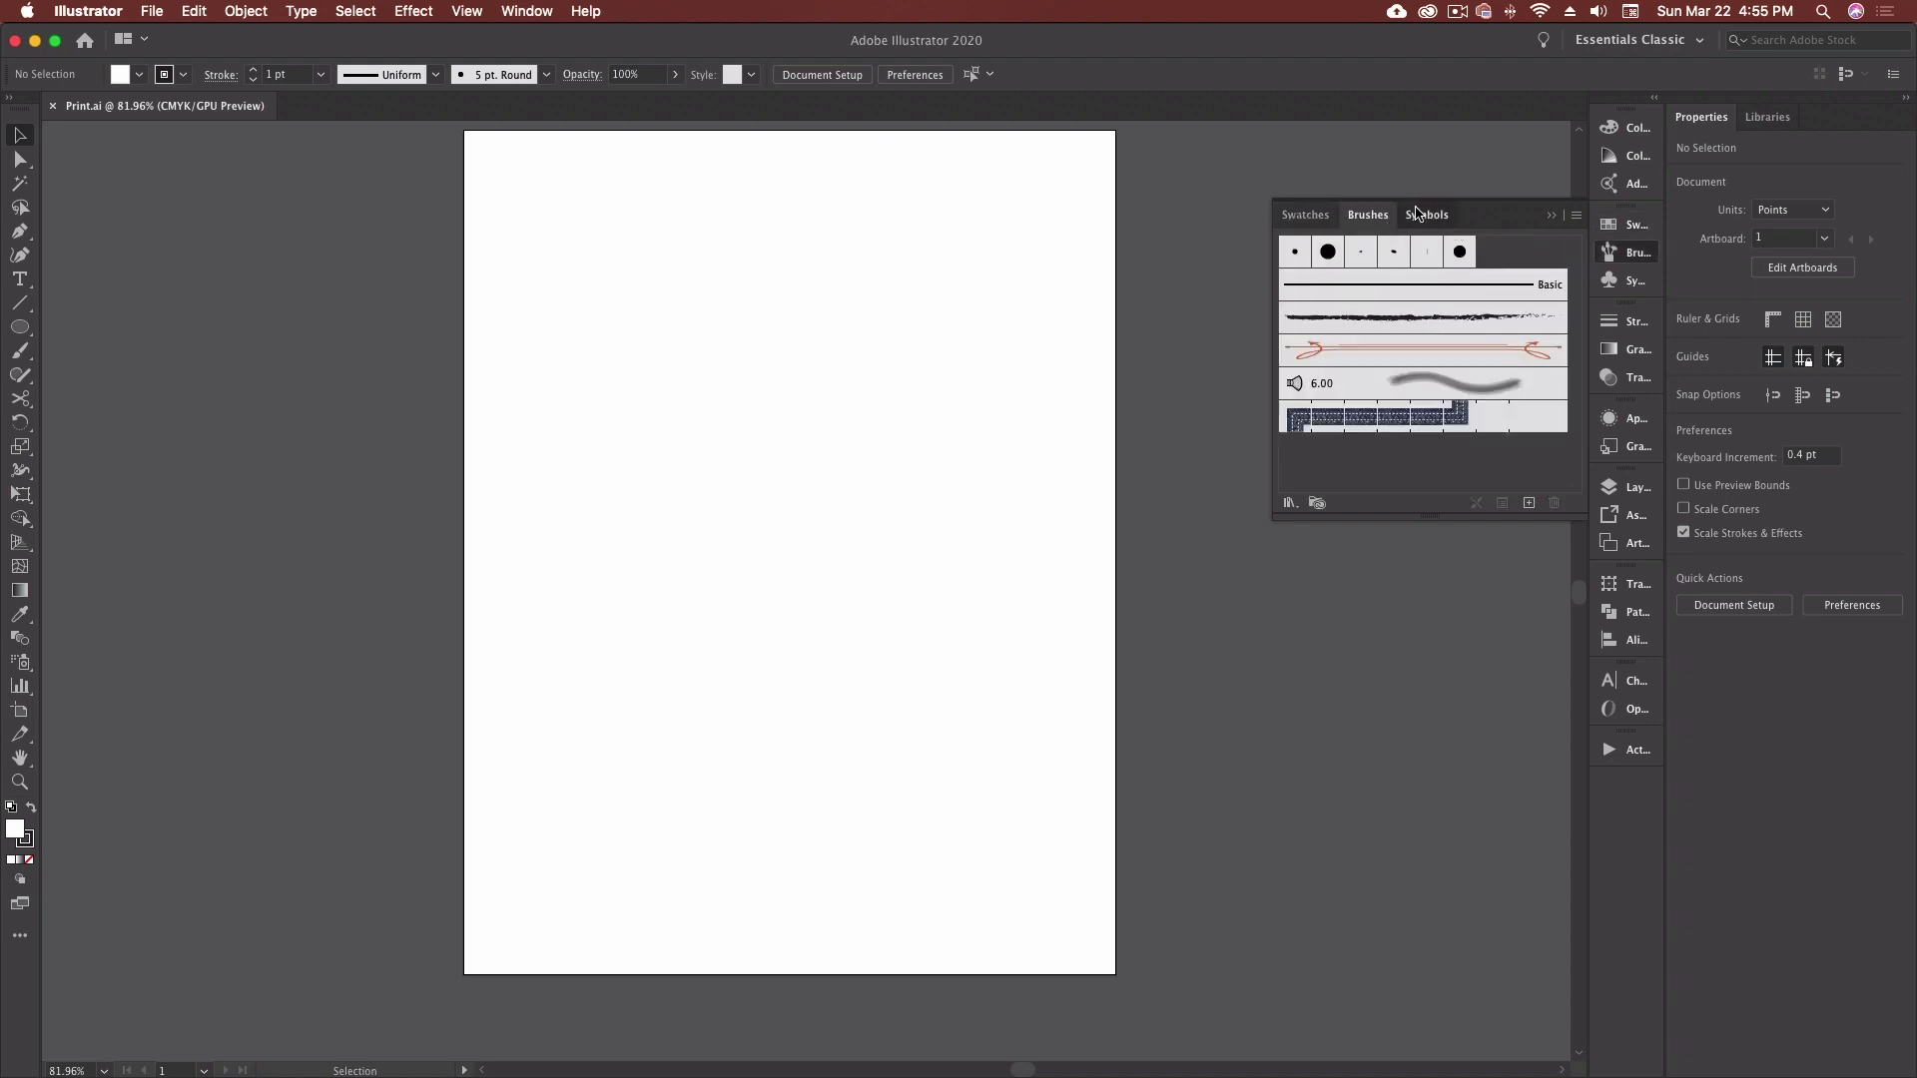
left_click(1418, 213)
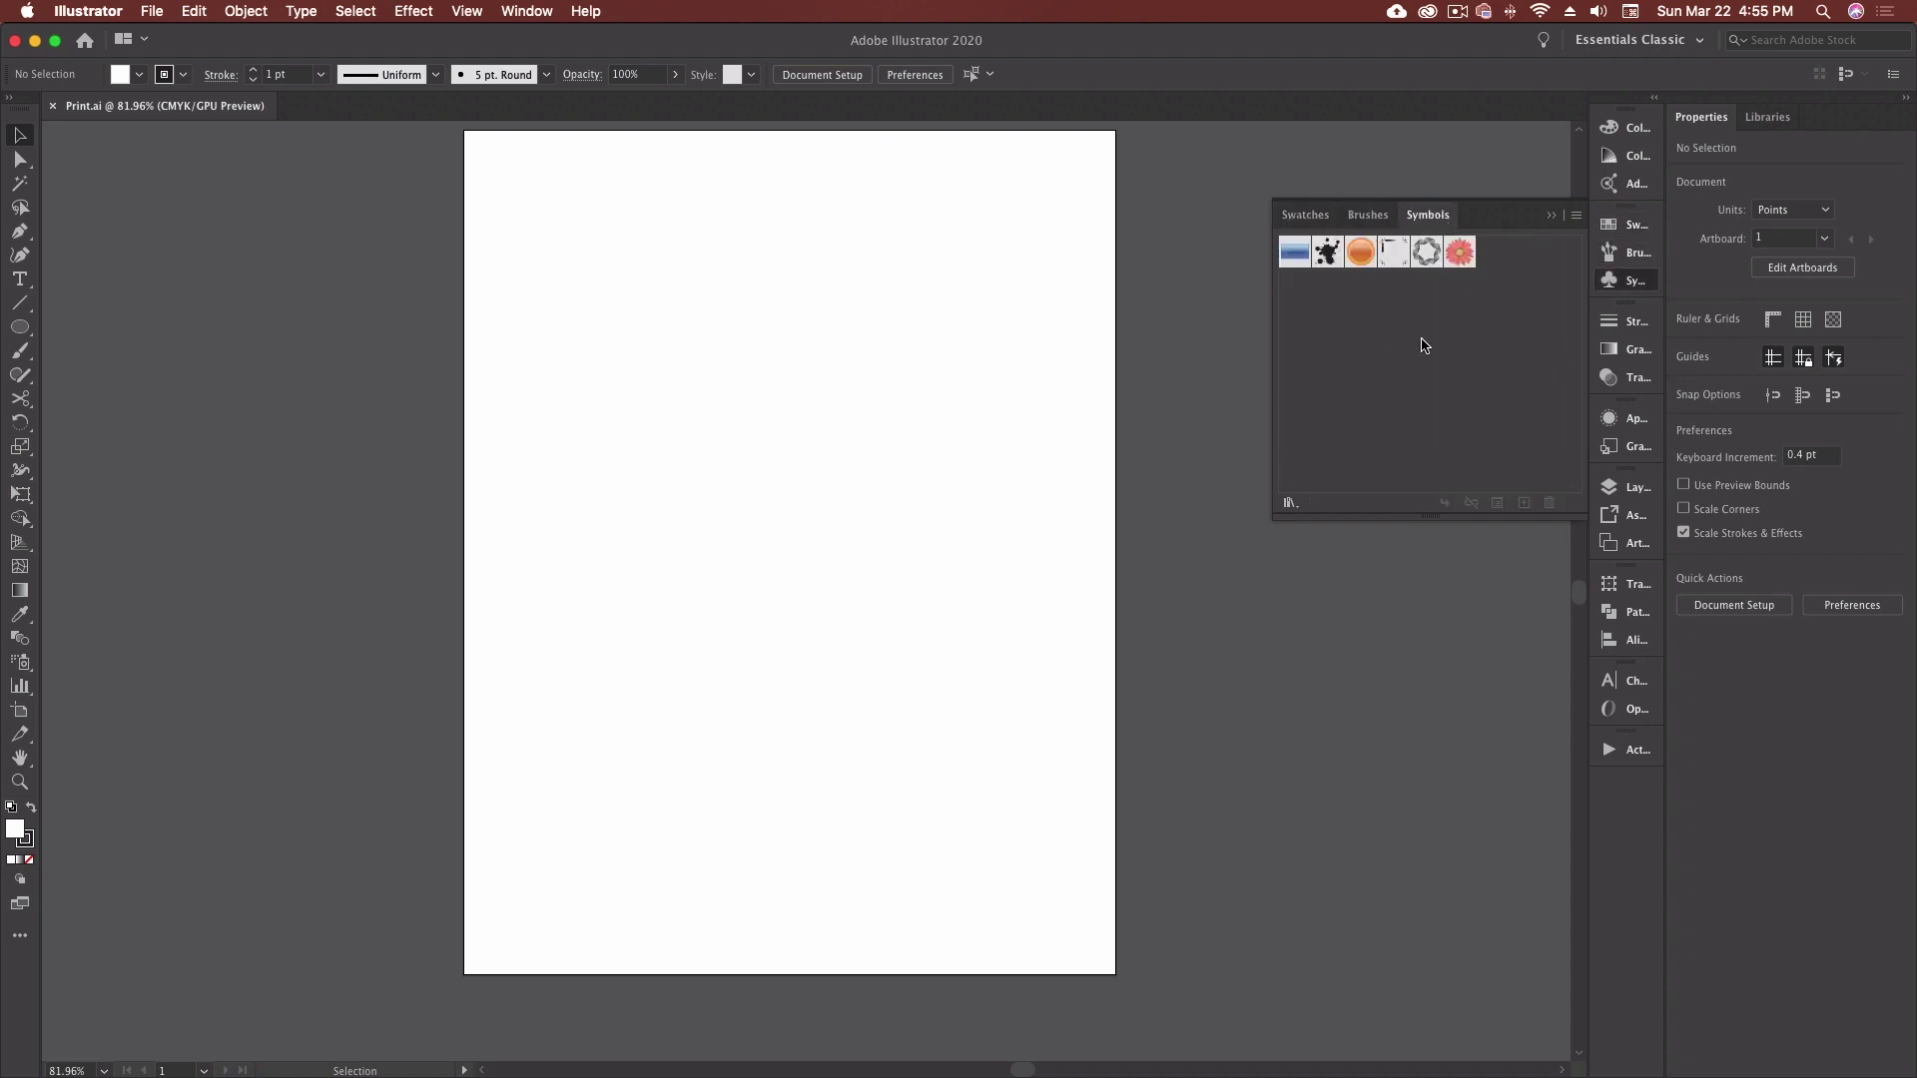
Select all unused swatches, including the grays color group, and delete them from the document.
left_click(1314, 221)
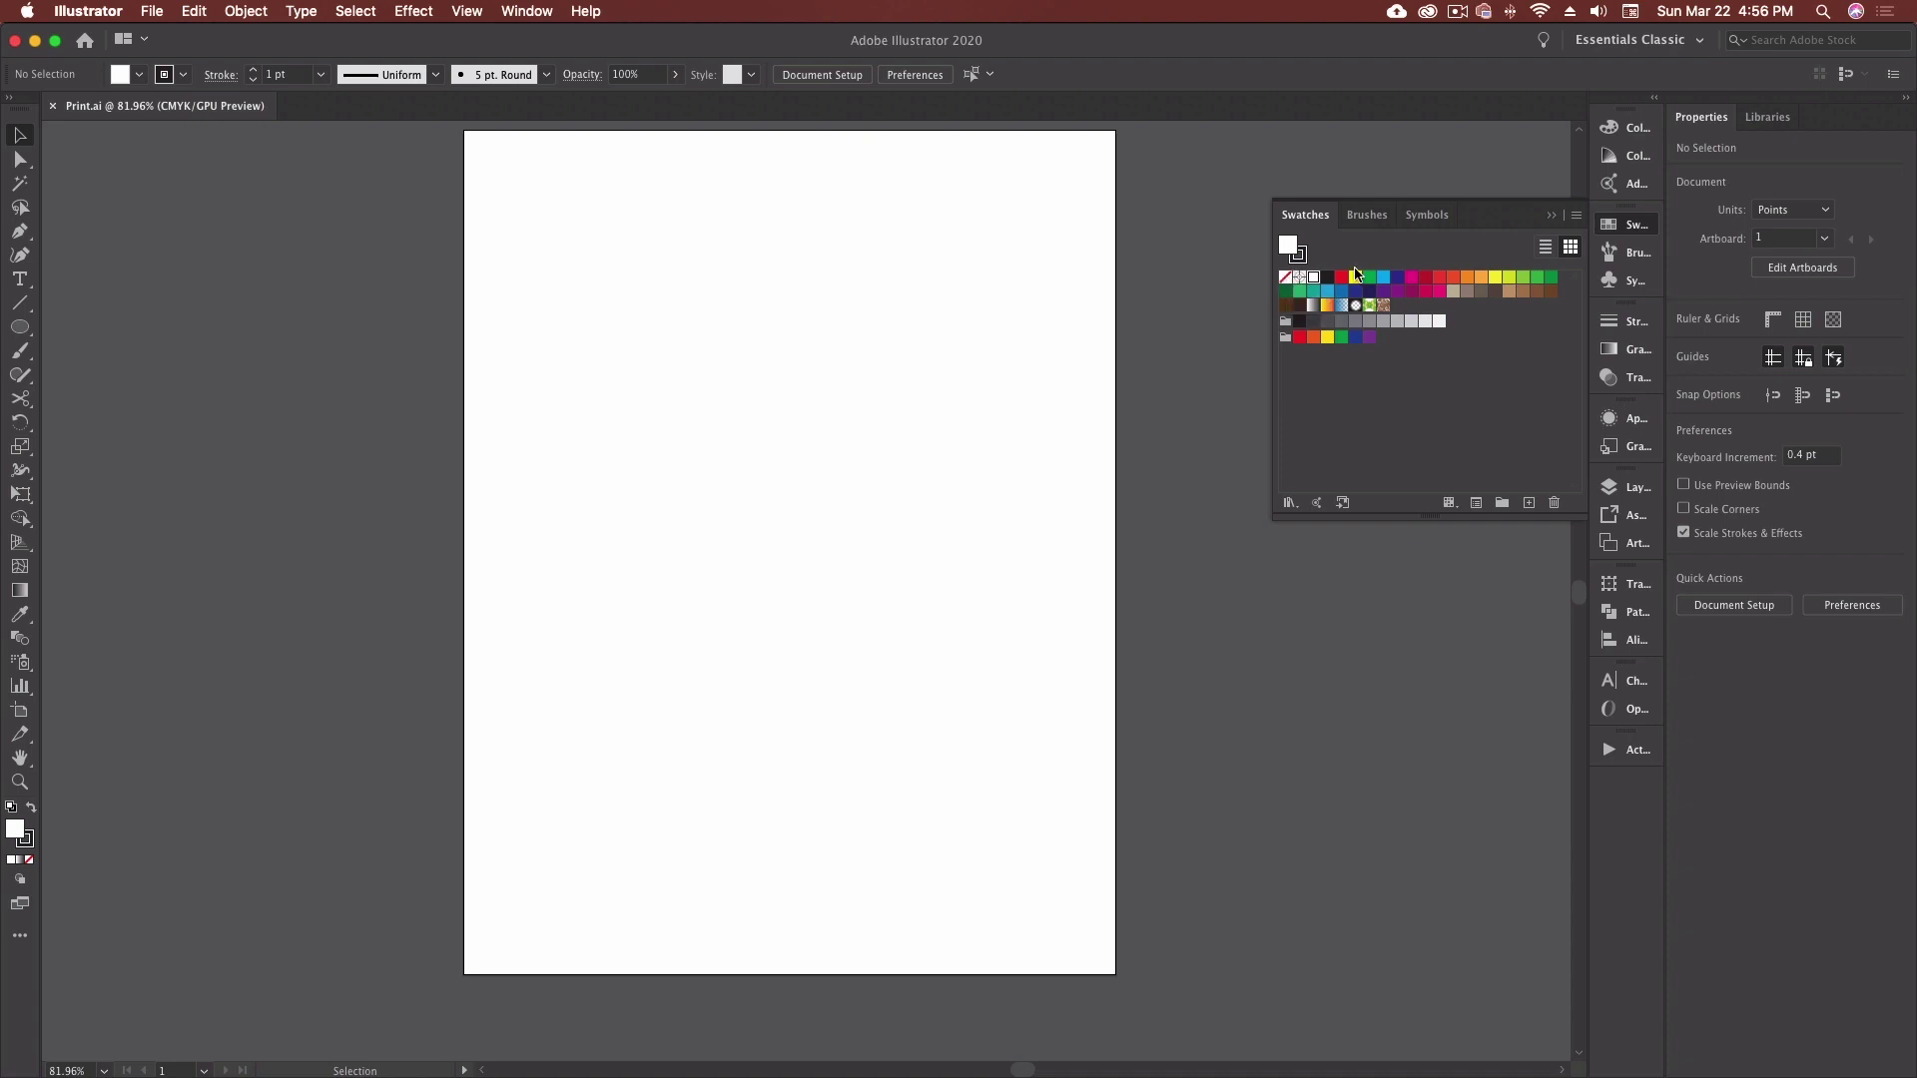
left_click(1577, 214)
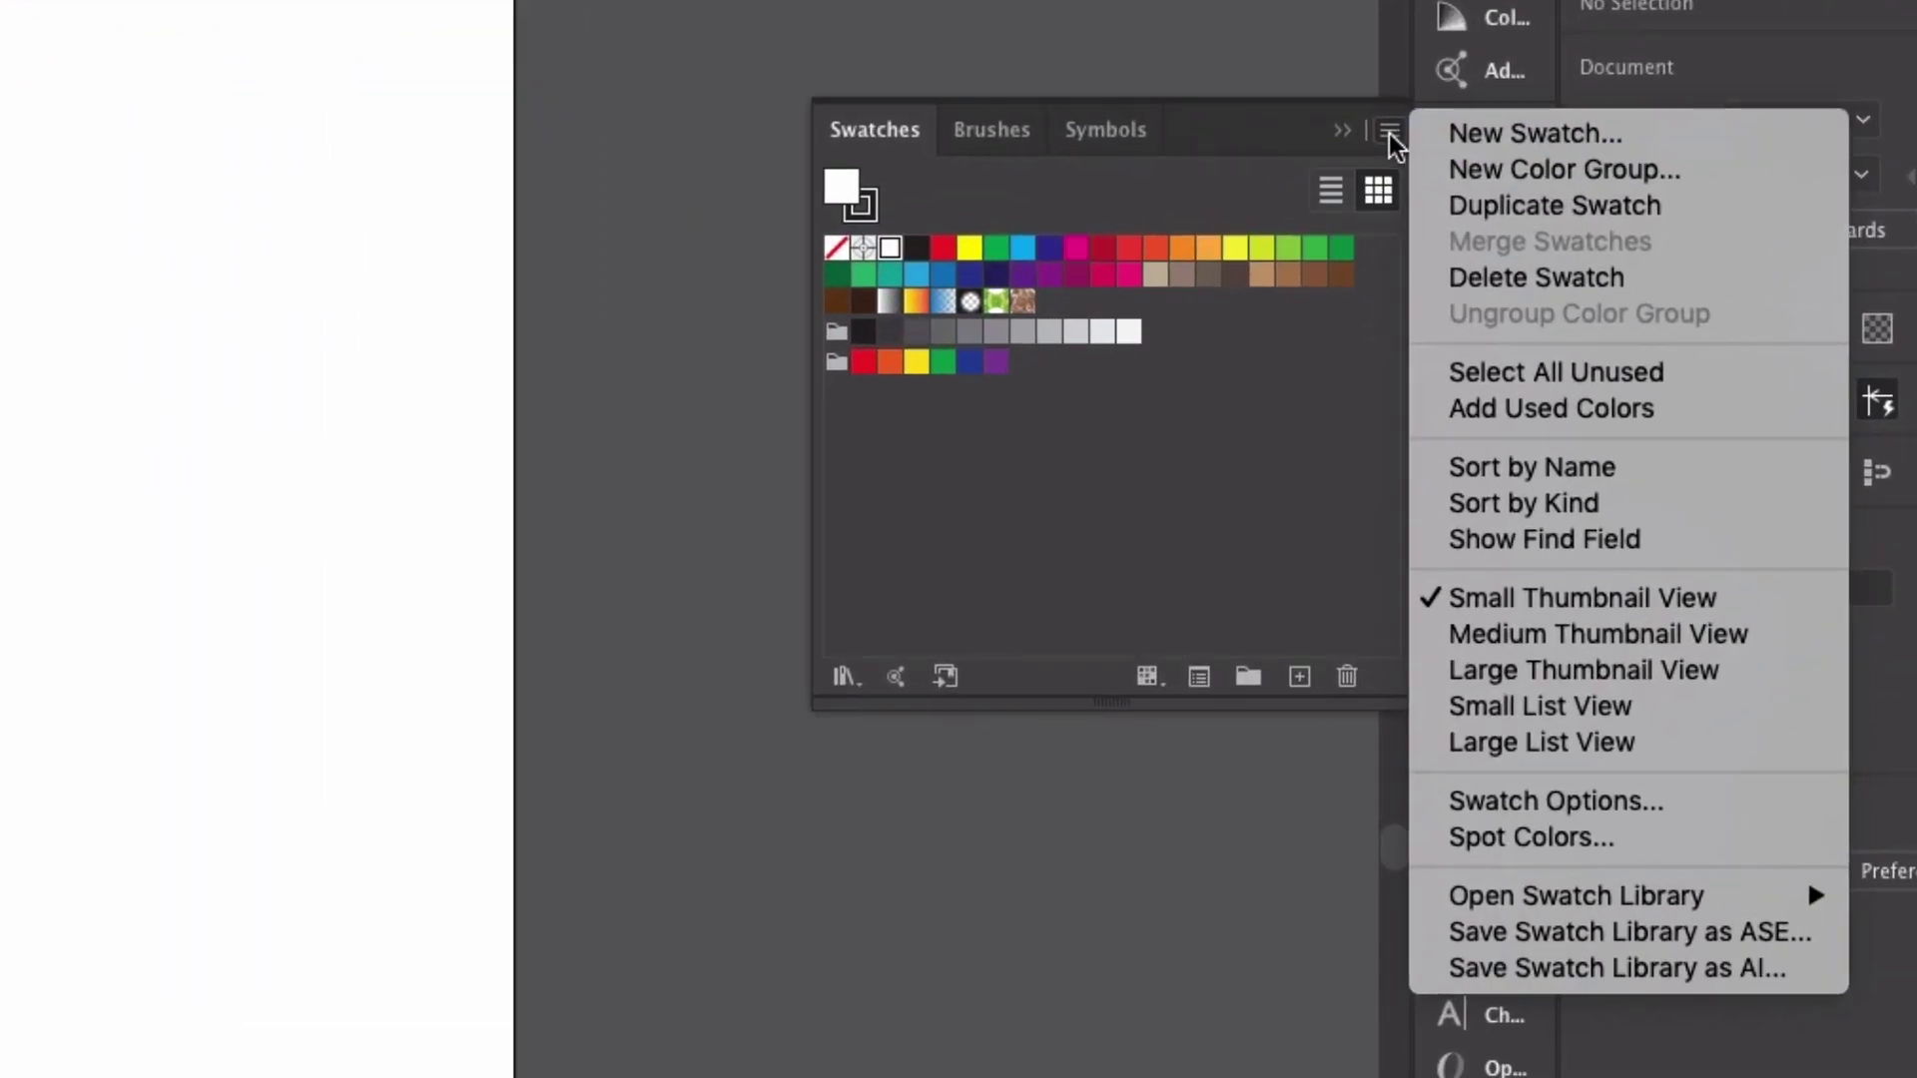
left_click(1602, 372)
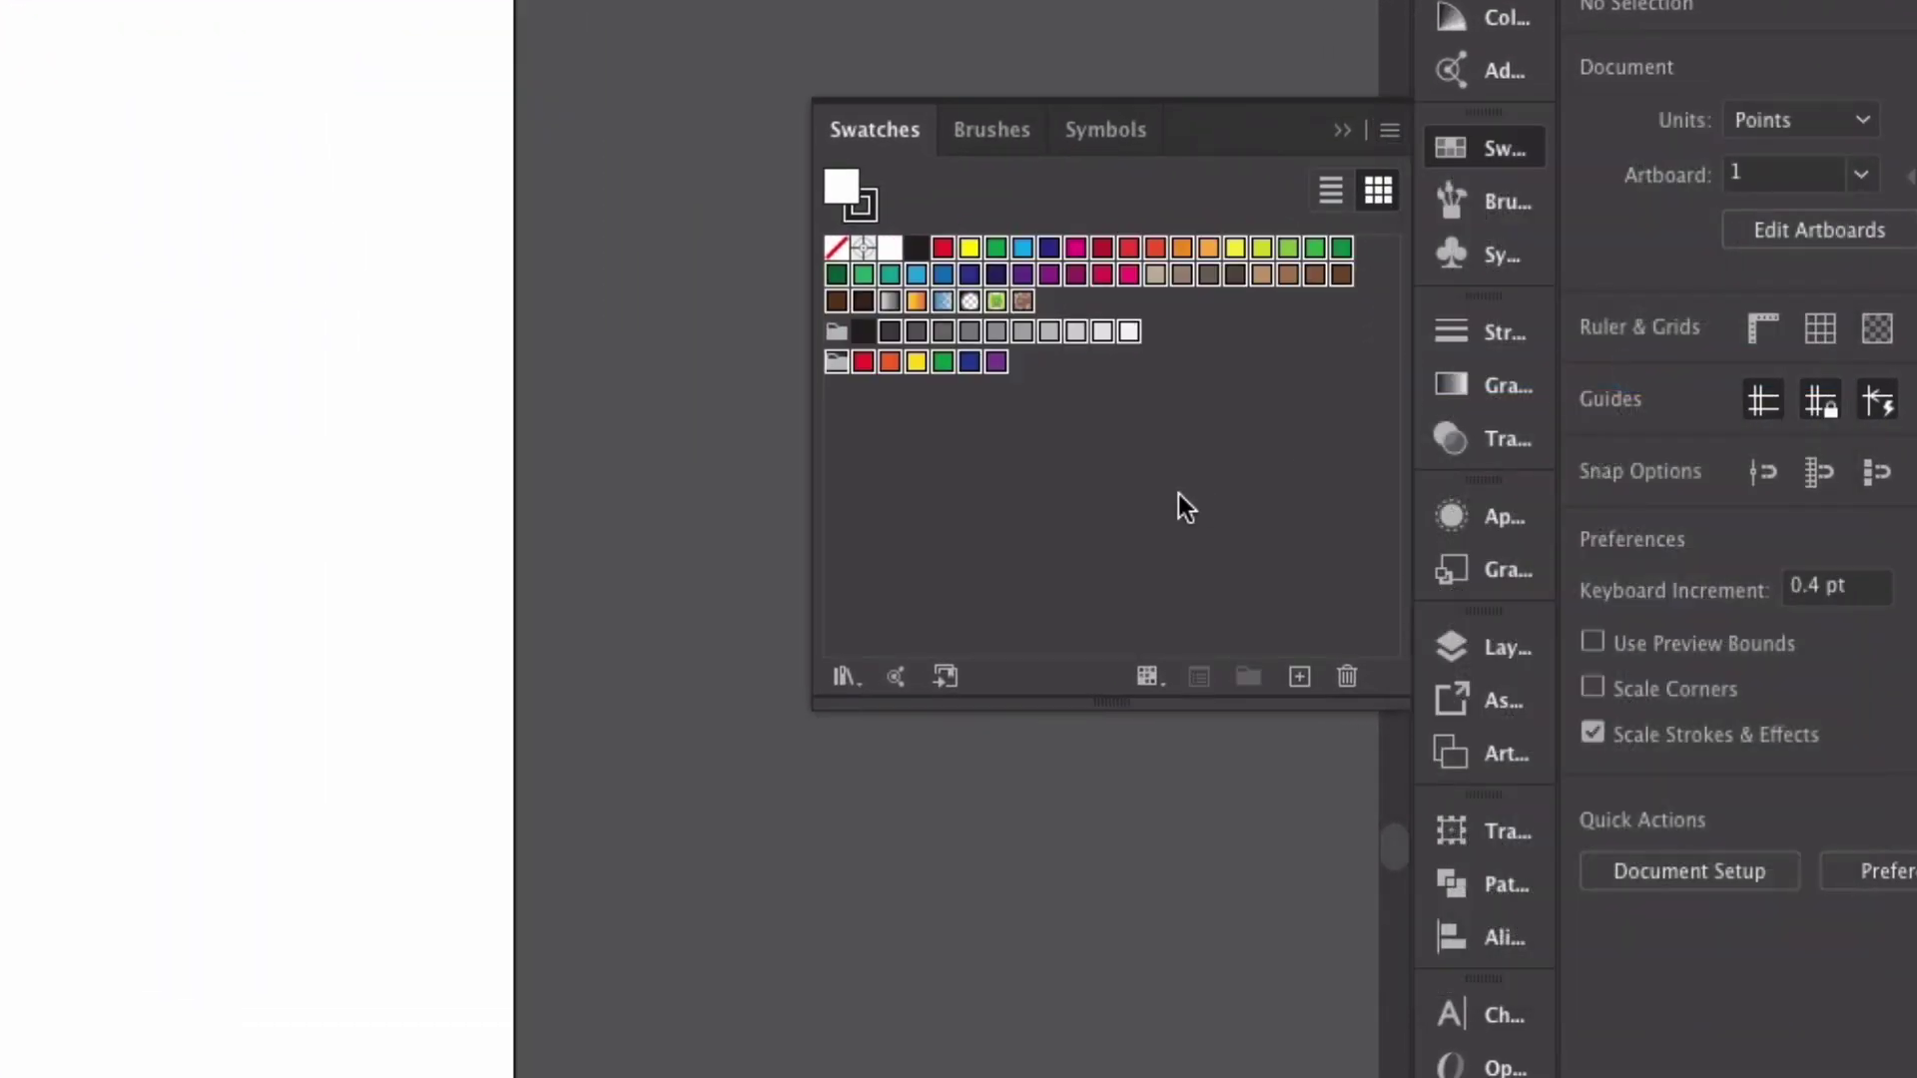
left_click(839, 335)
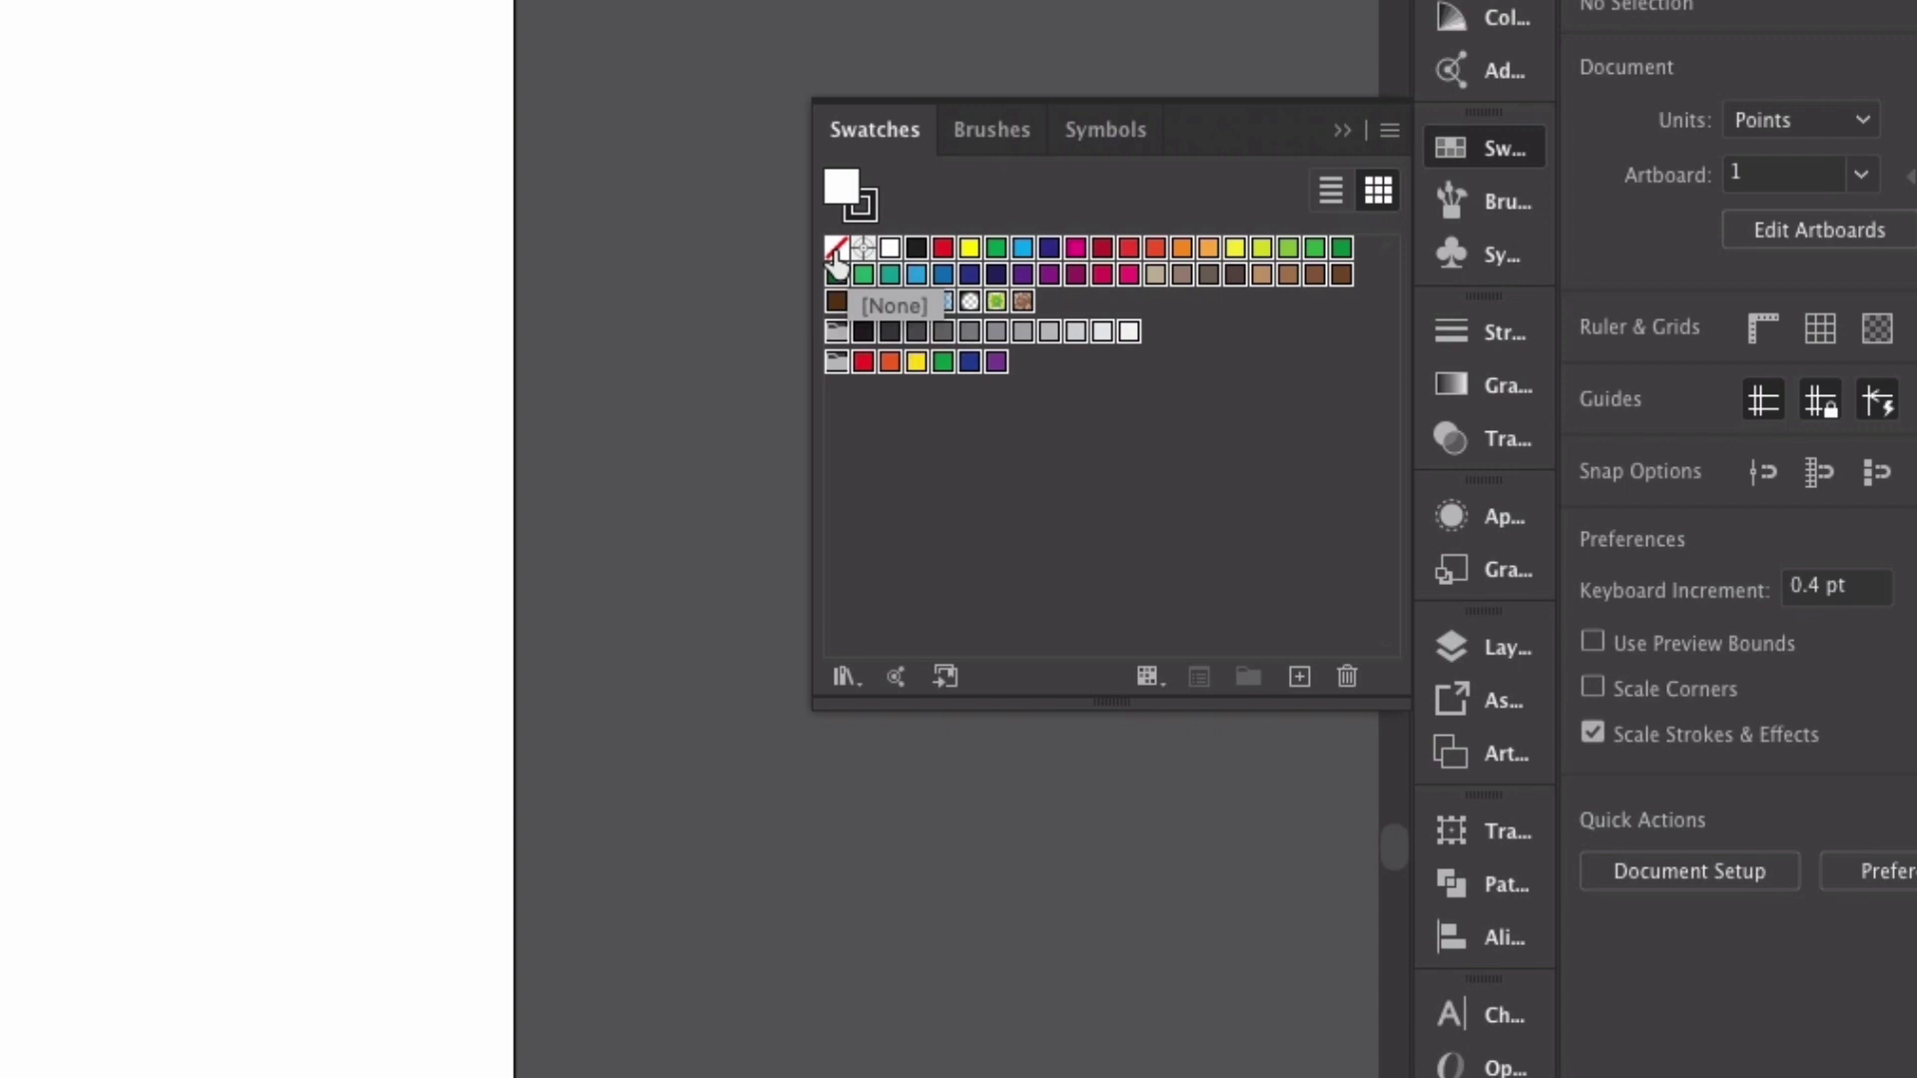
left_click(1348, 678)
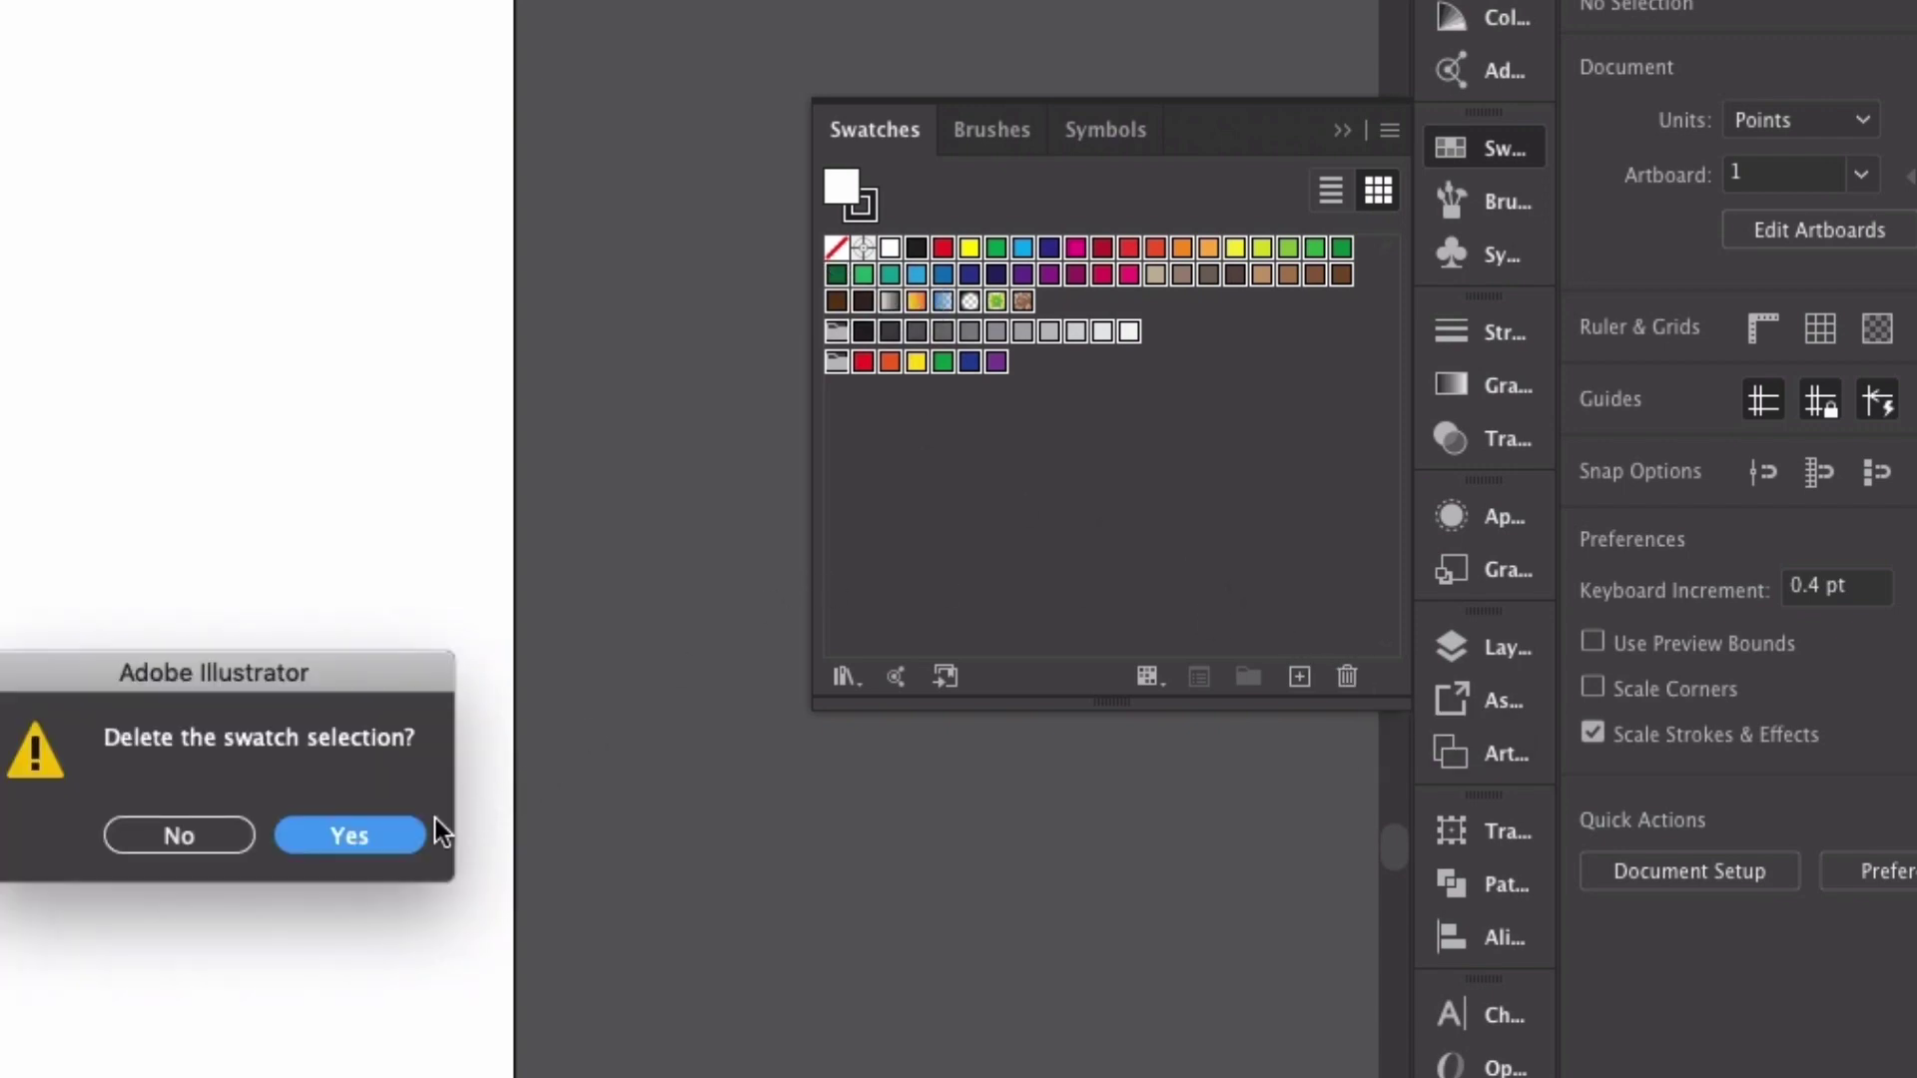
left_click(345, 837)
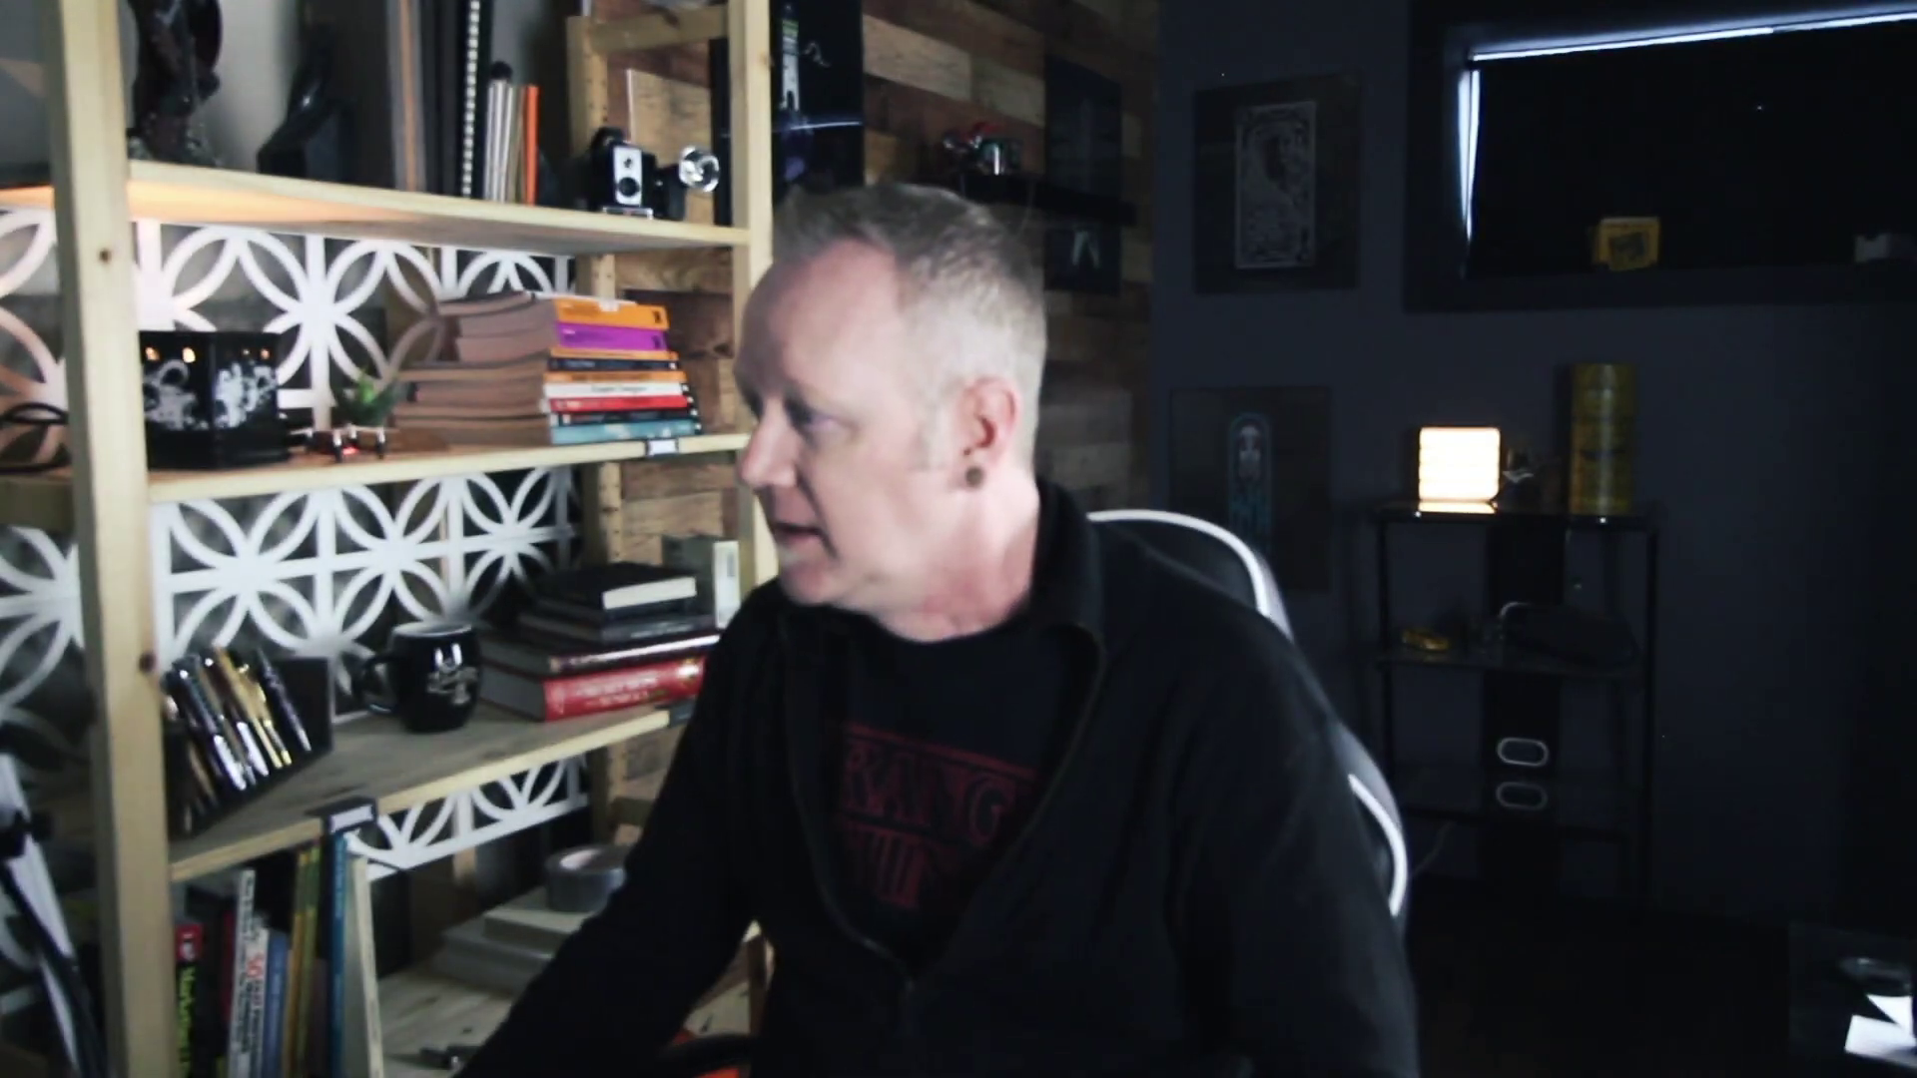
Delete all unused brushes from the document.
left_click(1024, 137)
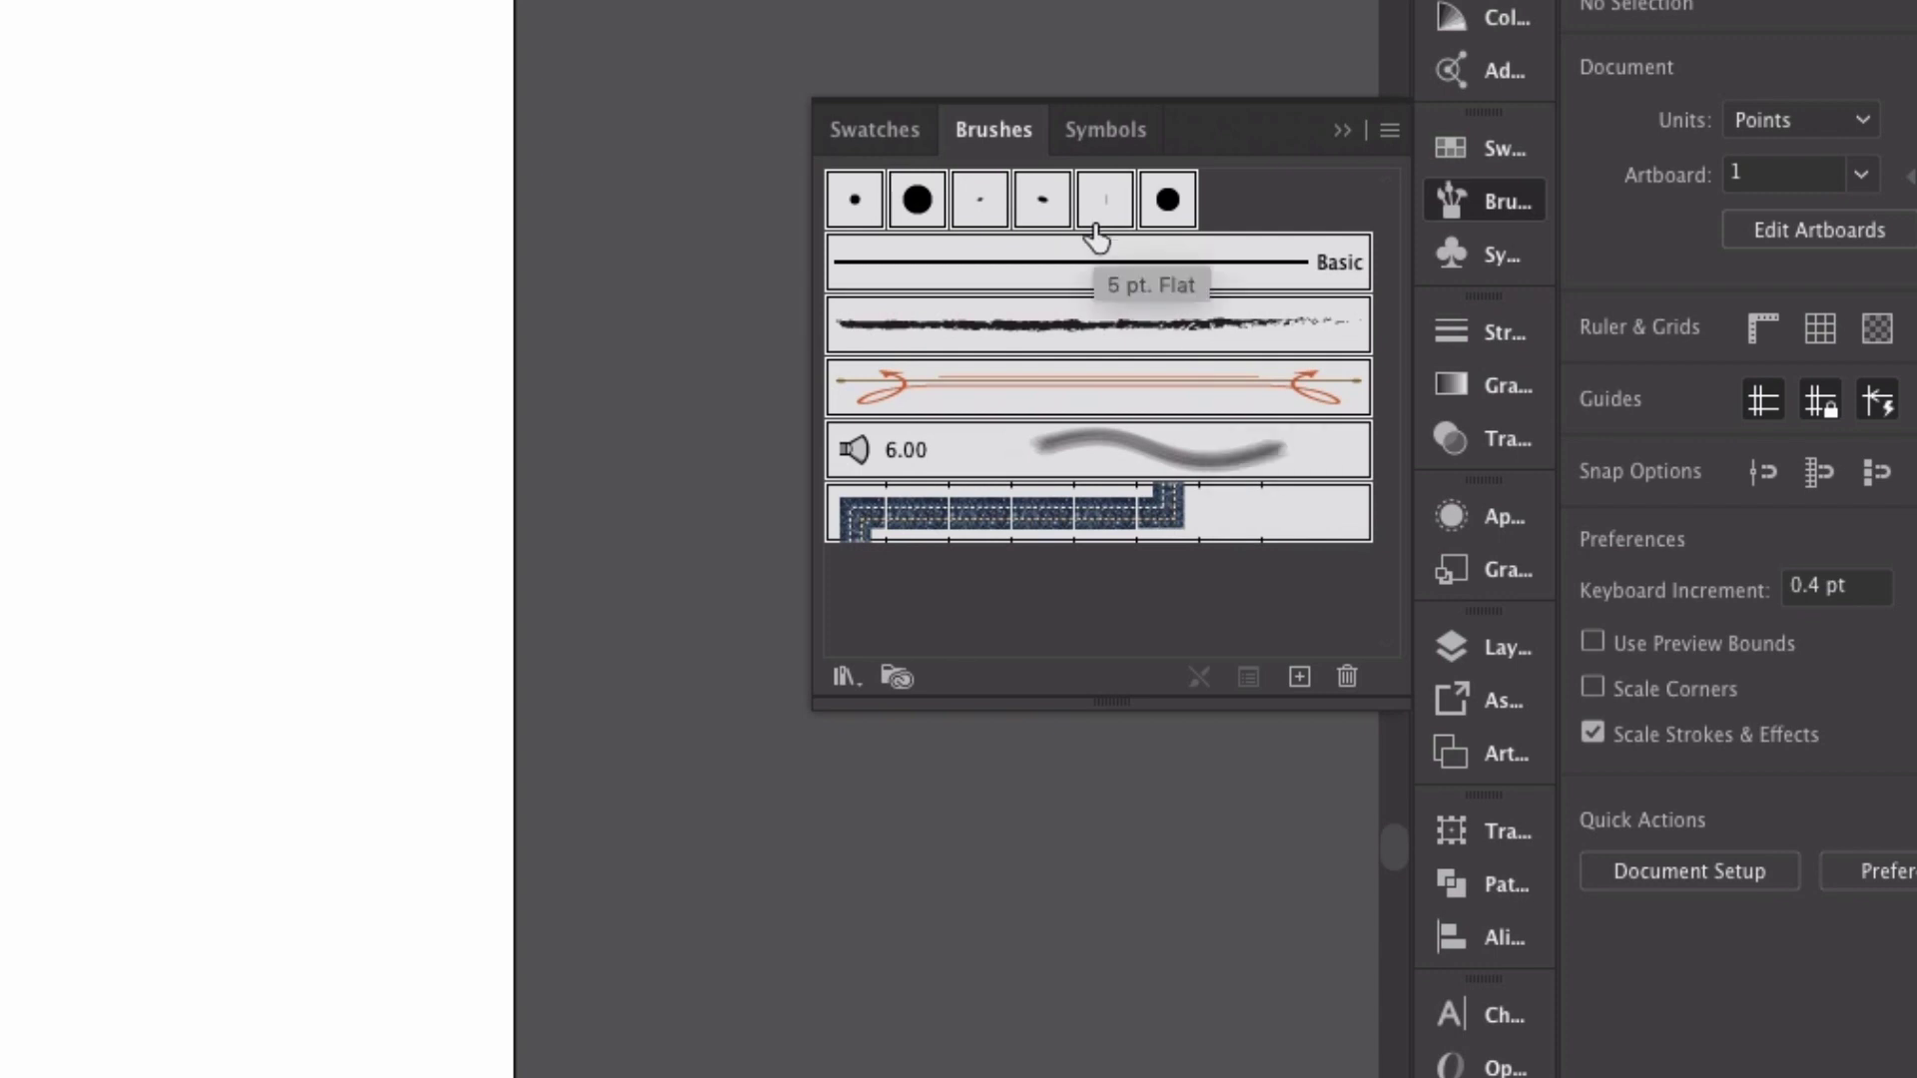
left_click(1347, 677)
left_click(365, 845)
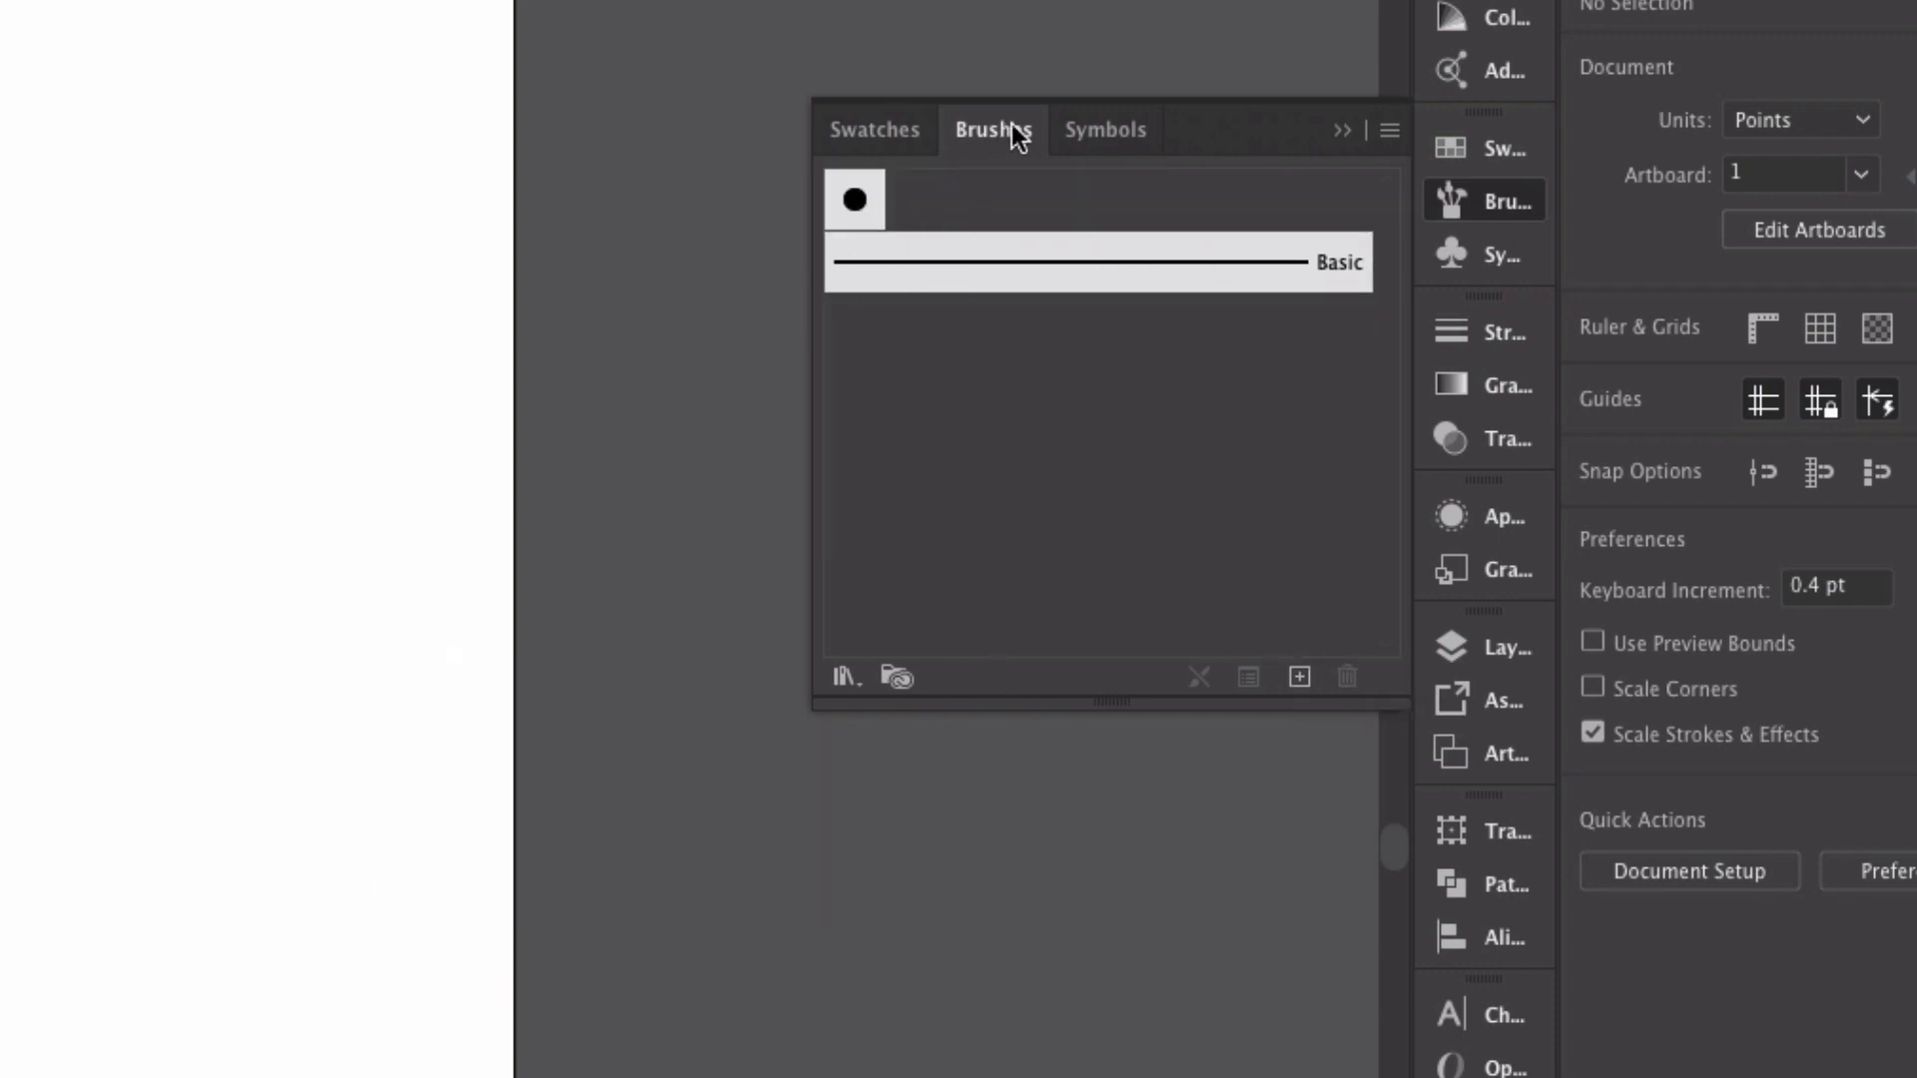
Select all the symbols in the document and delete them.
left_click(1086, 130)
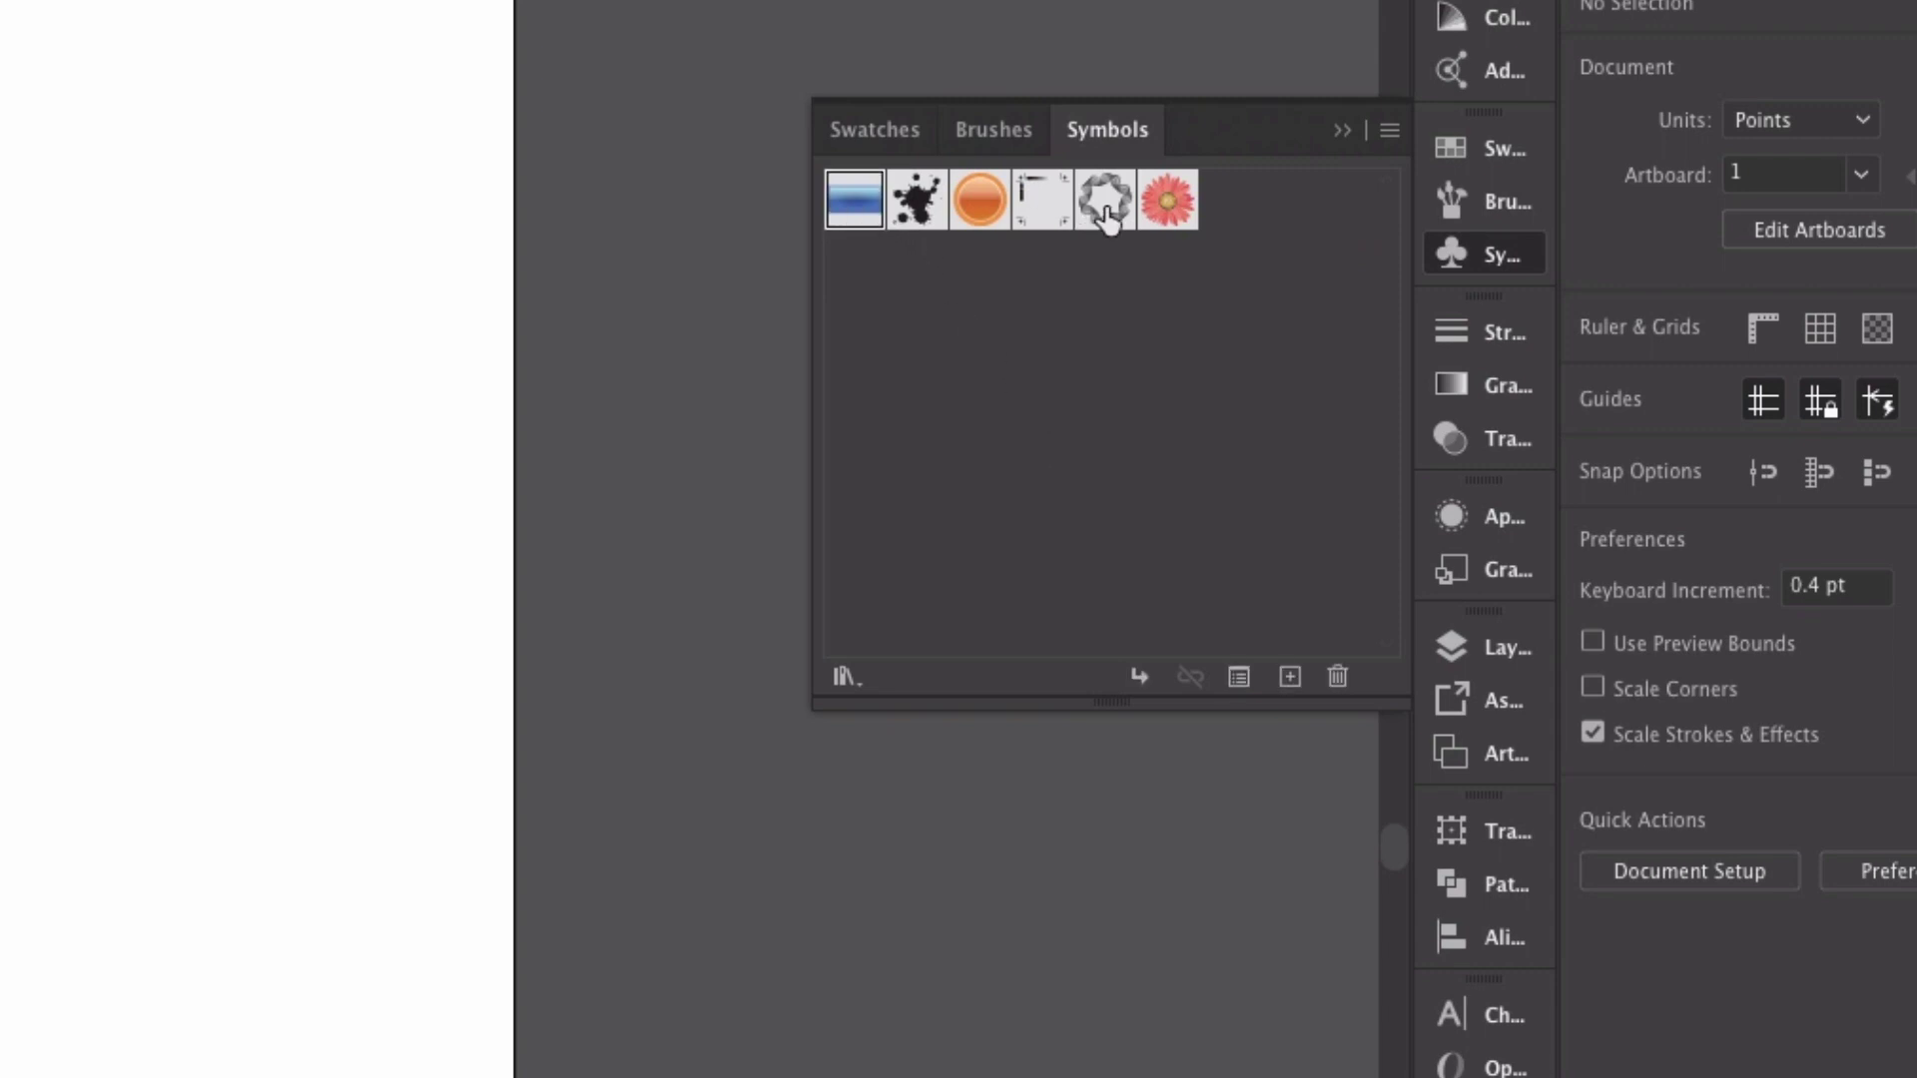
left_click(1168, 200, "shift")
left_click(1338, 677)
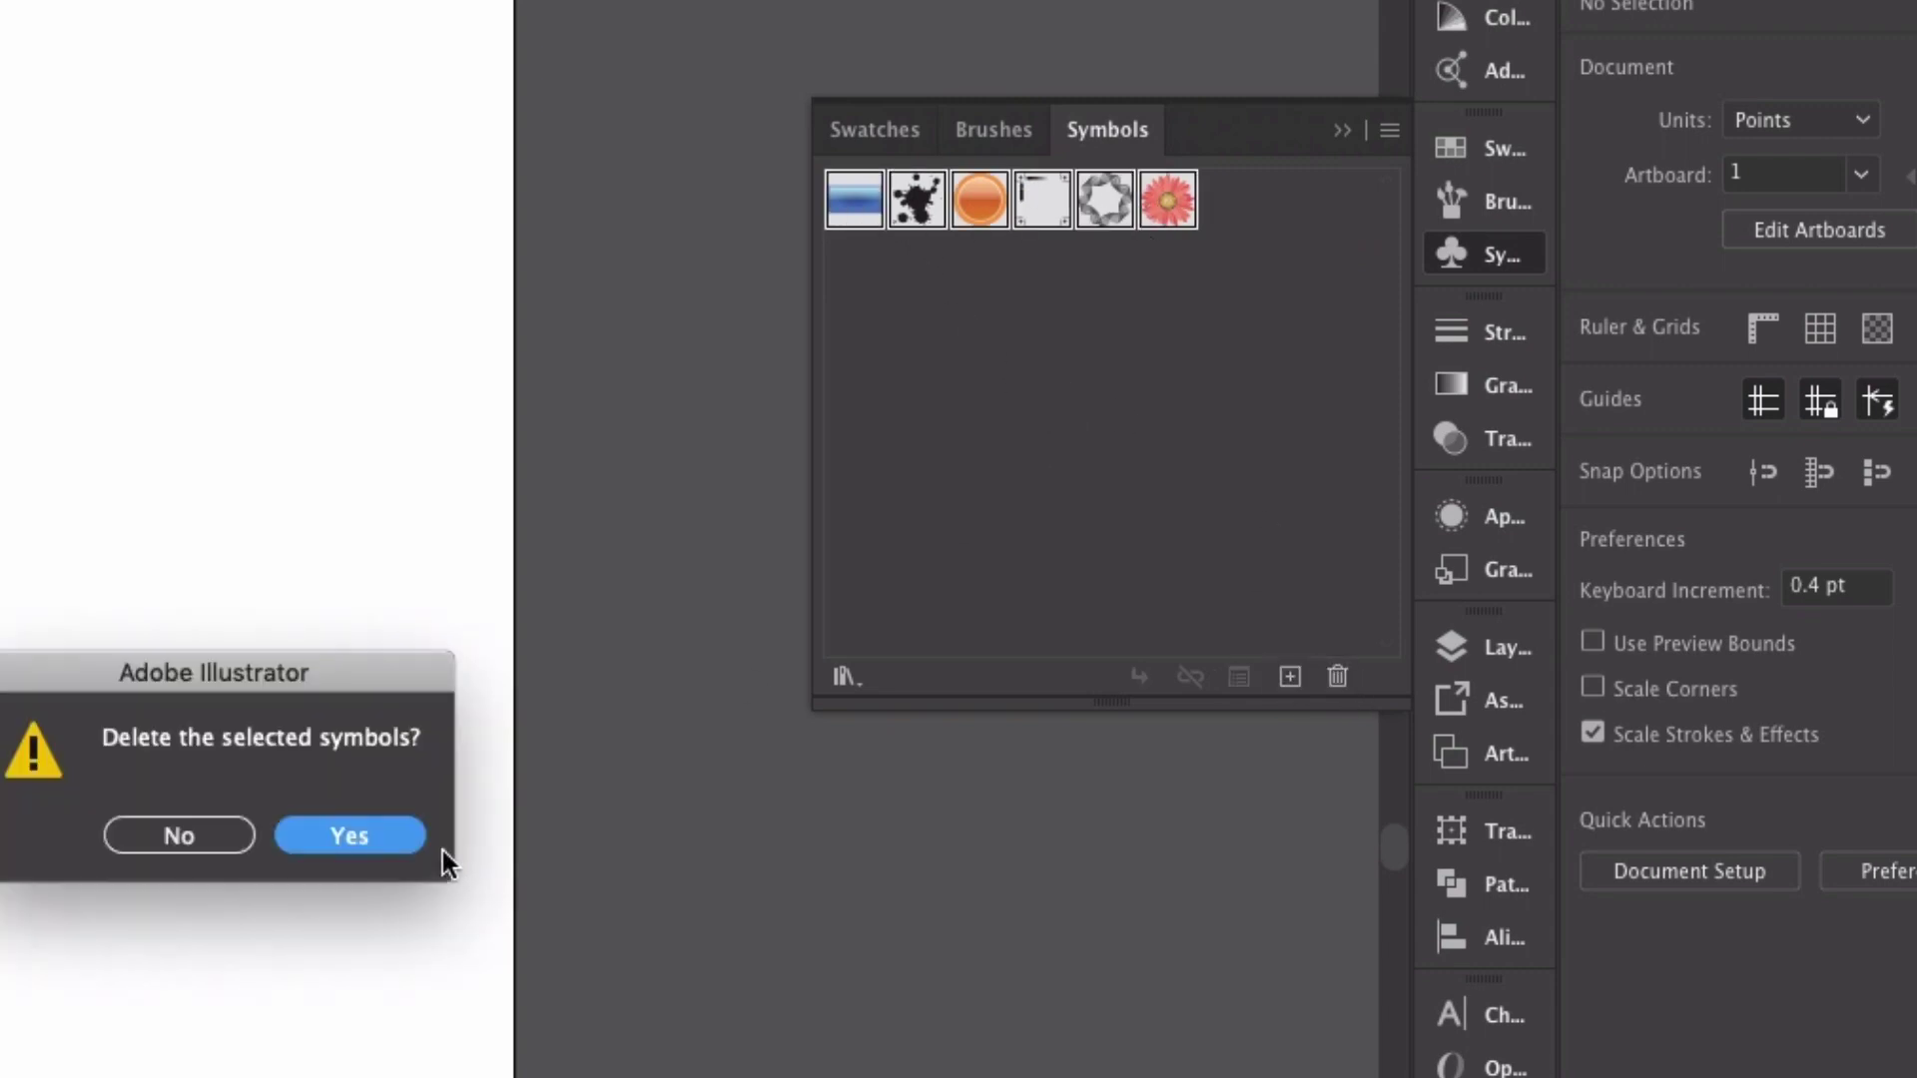
left_click(384, 844)
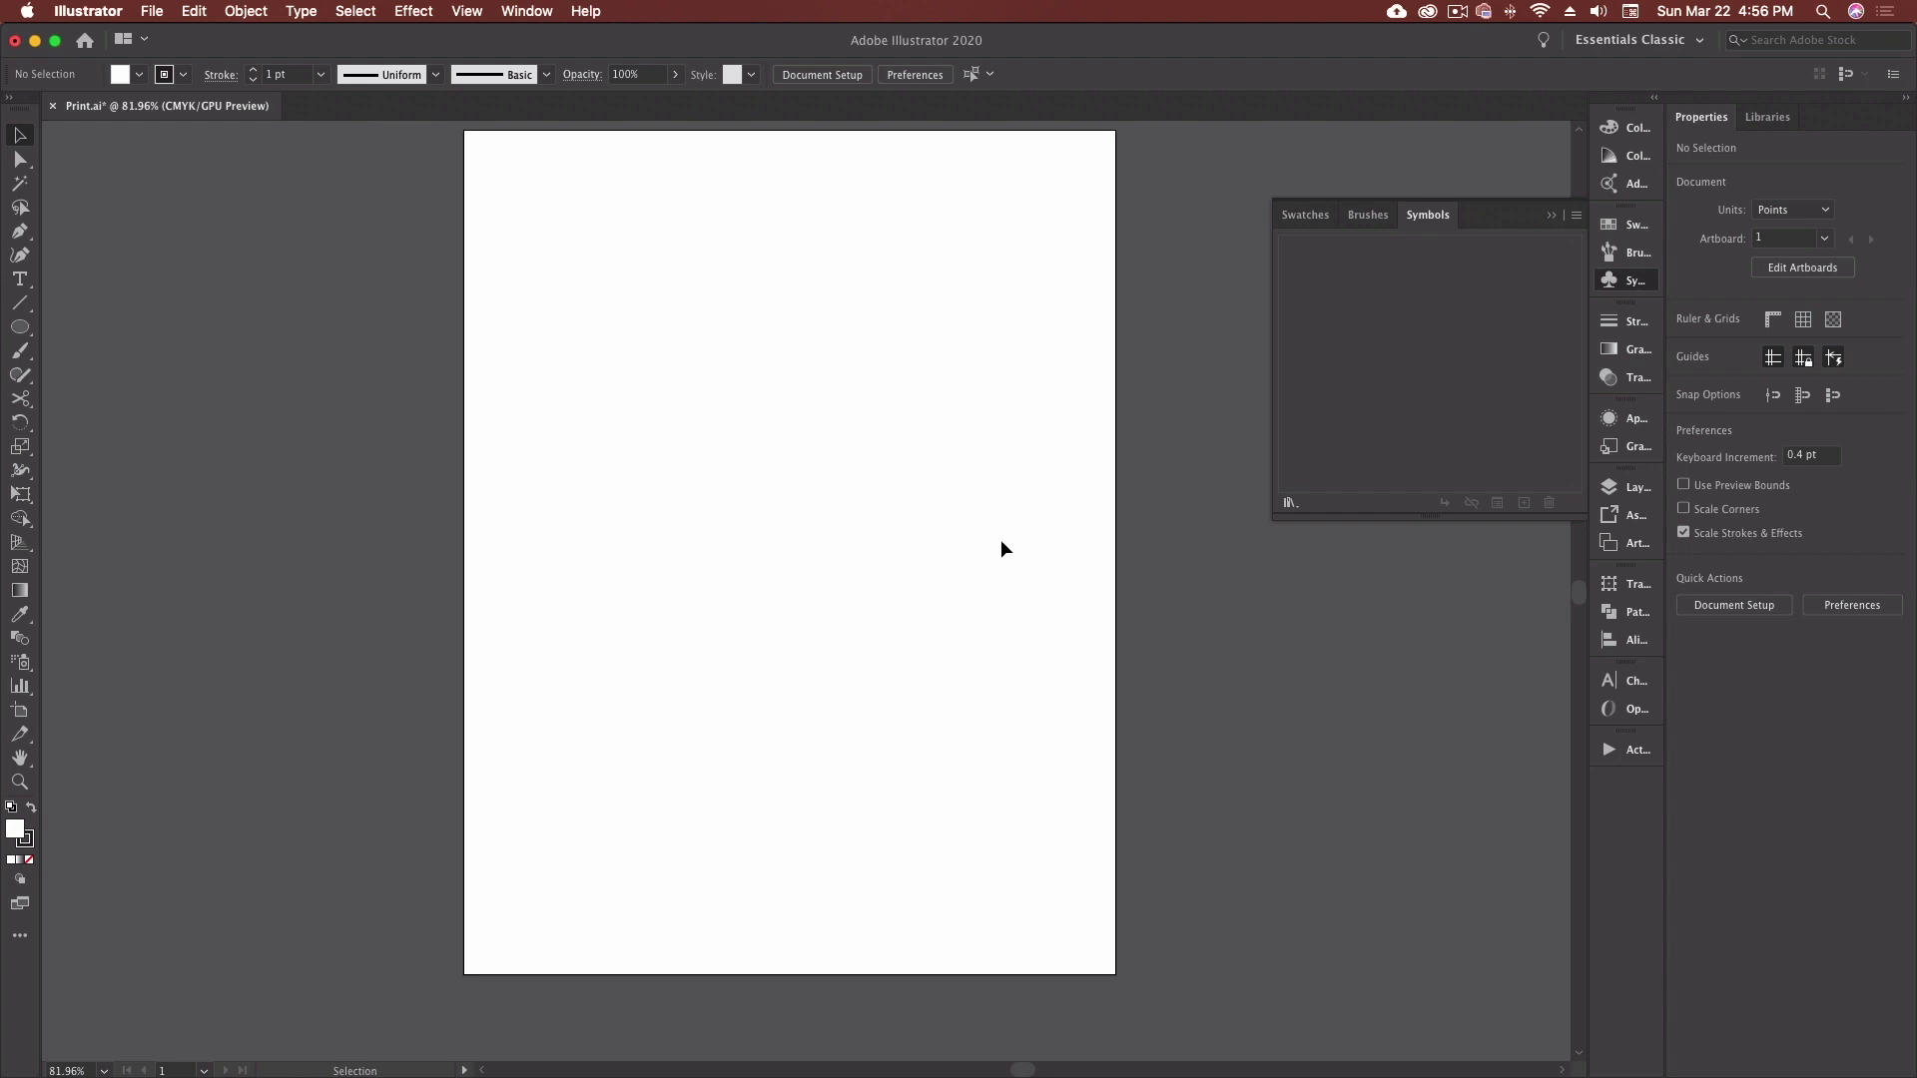
Save the document into New Document Profiles, named with the owner's first name plus "Amazing Profile", as Illustrator 2020, and check the folder in Finder.
left_click(152, 11)
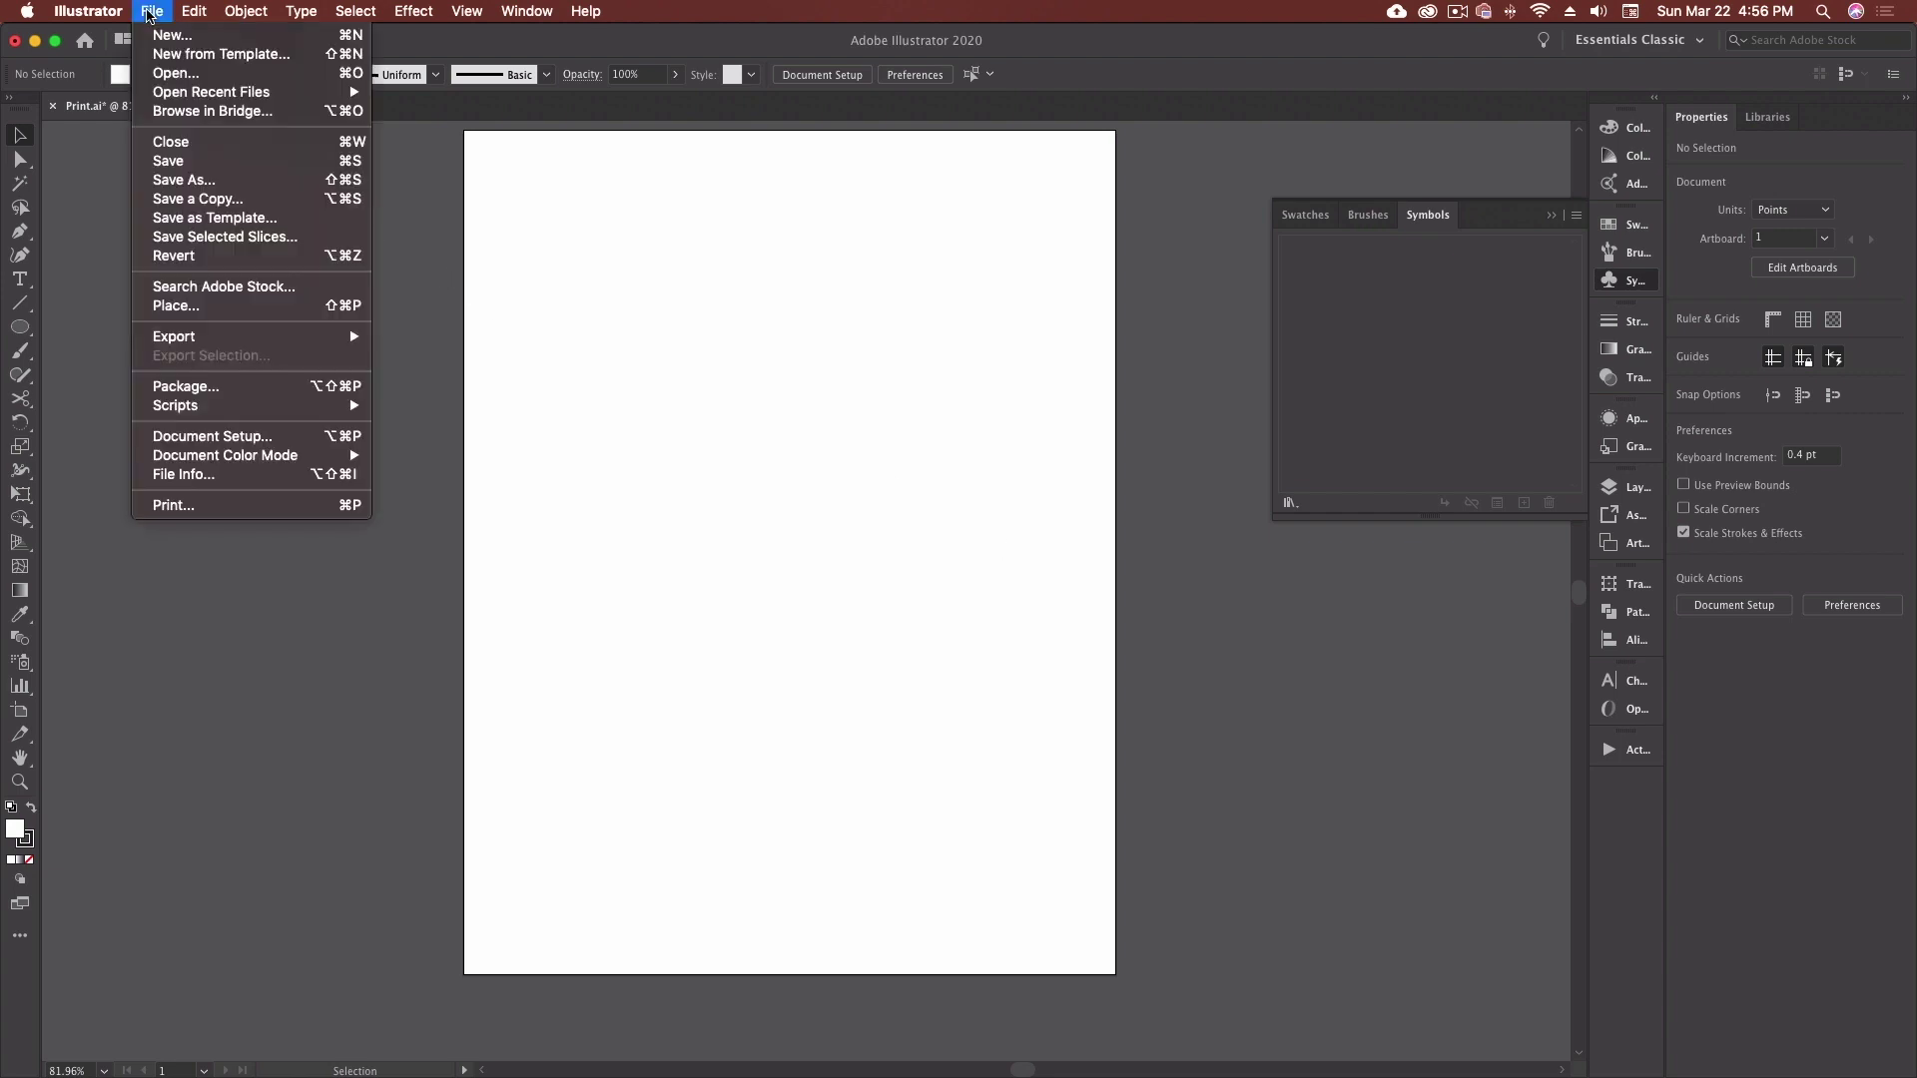
left_click(221, 186)
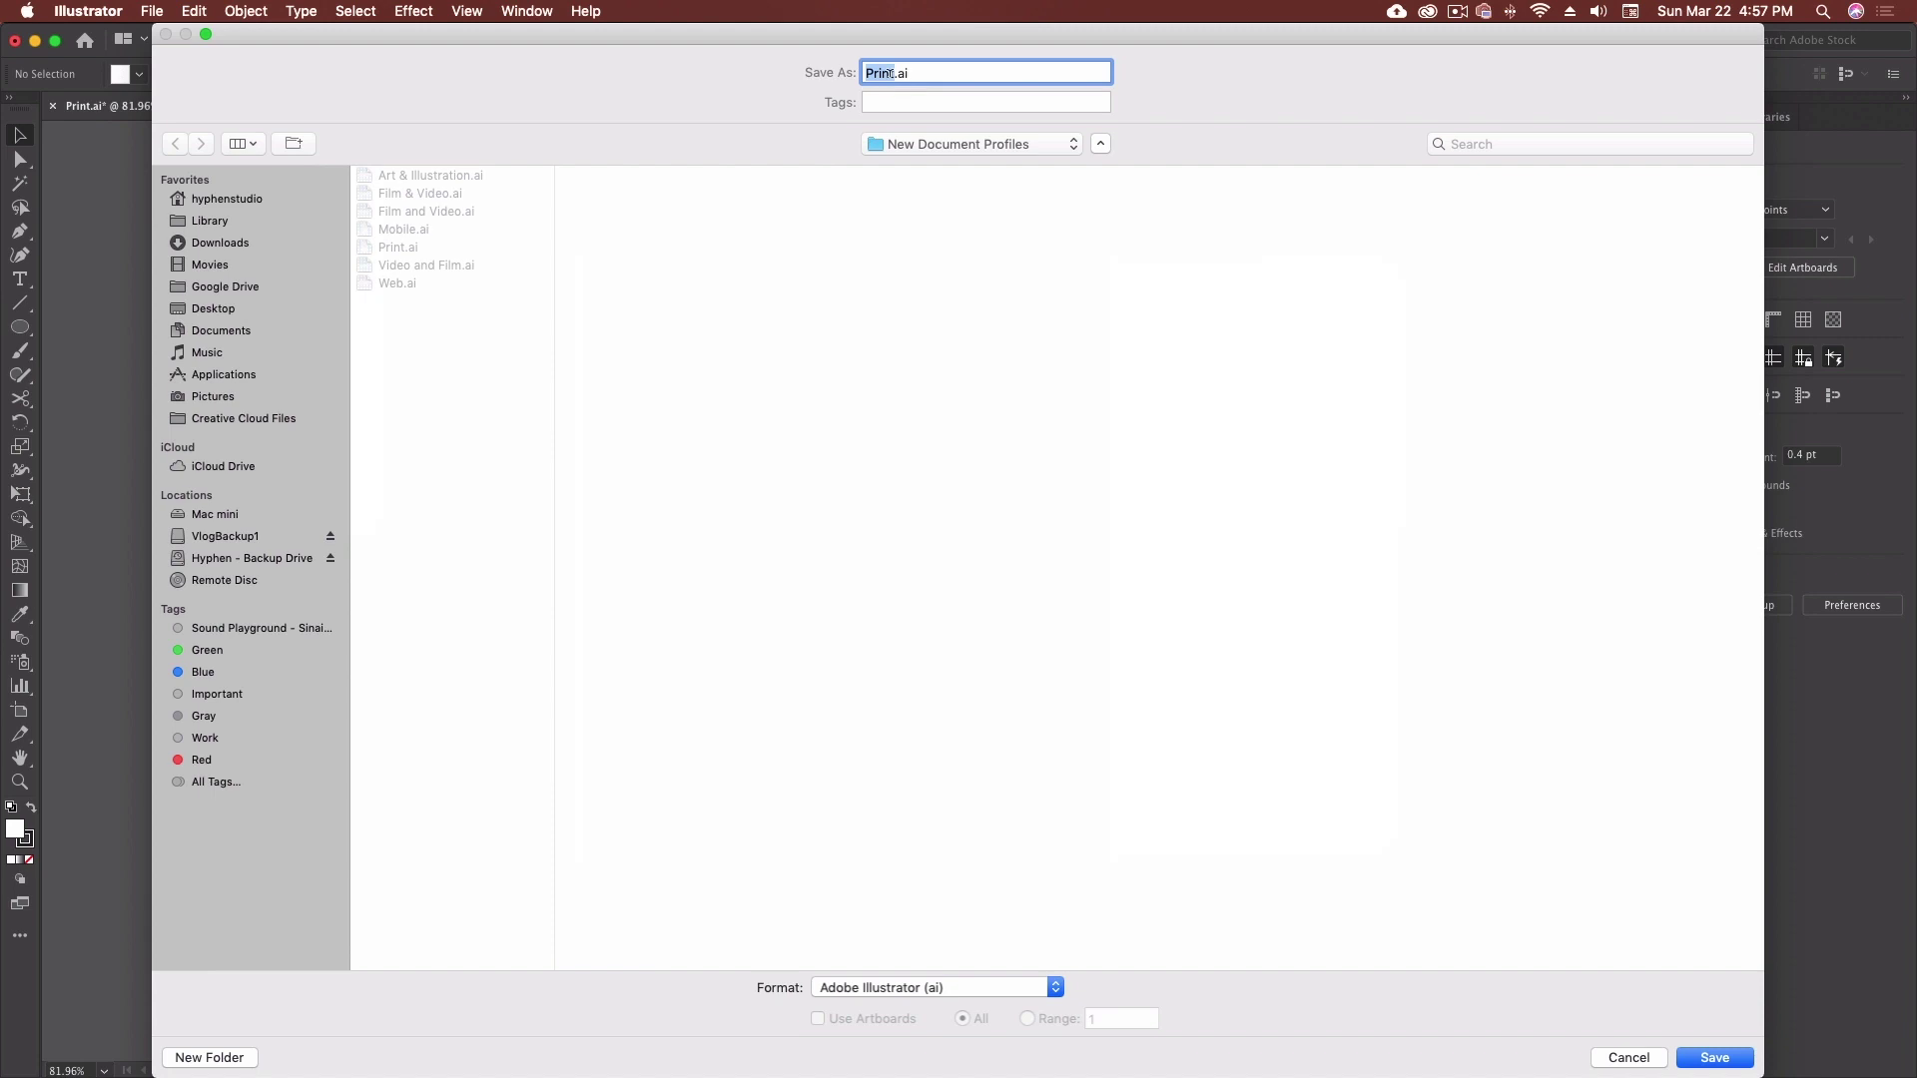
type("Mike's Amazing Profile")
left_click(1715, 1056)
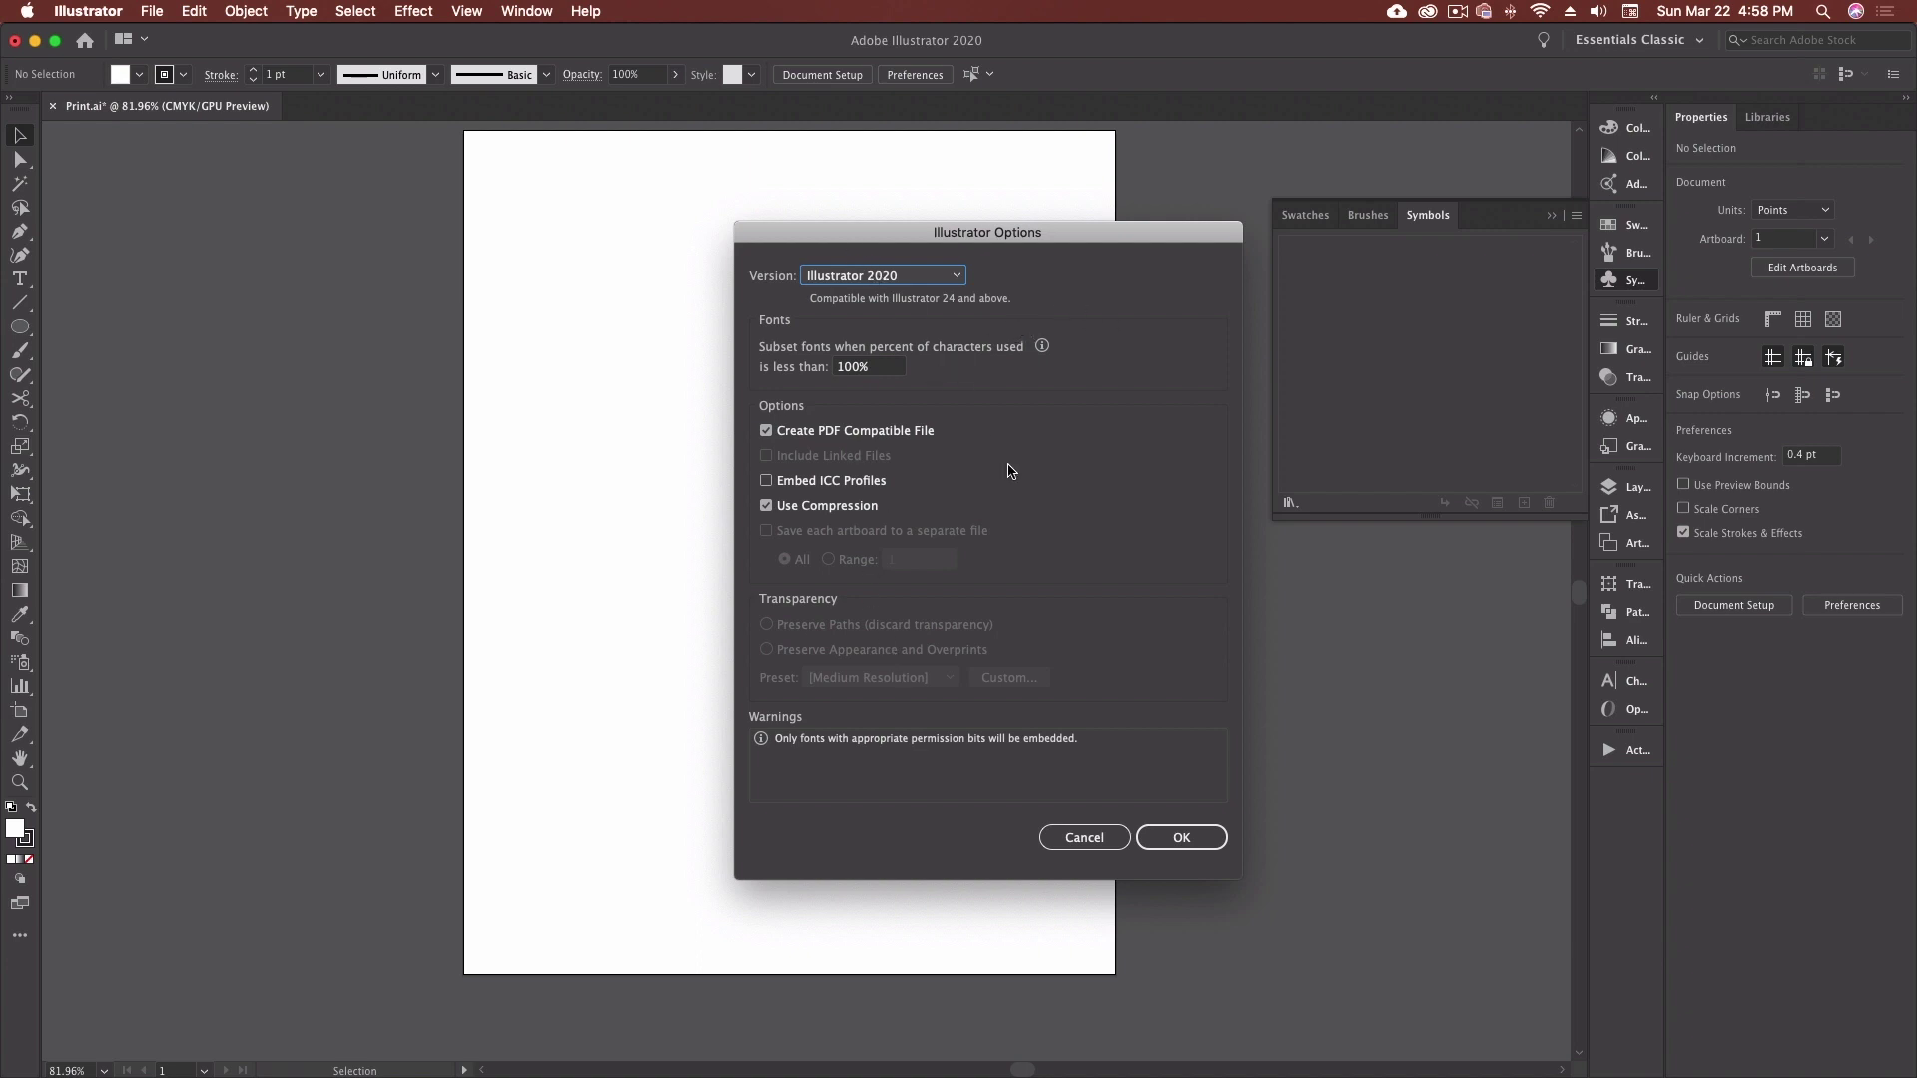
left_click(1182, 838)
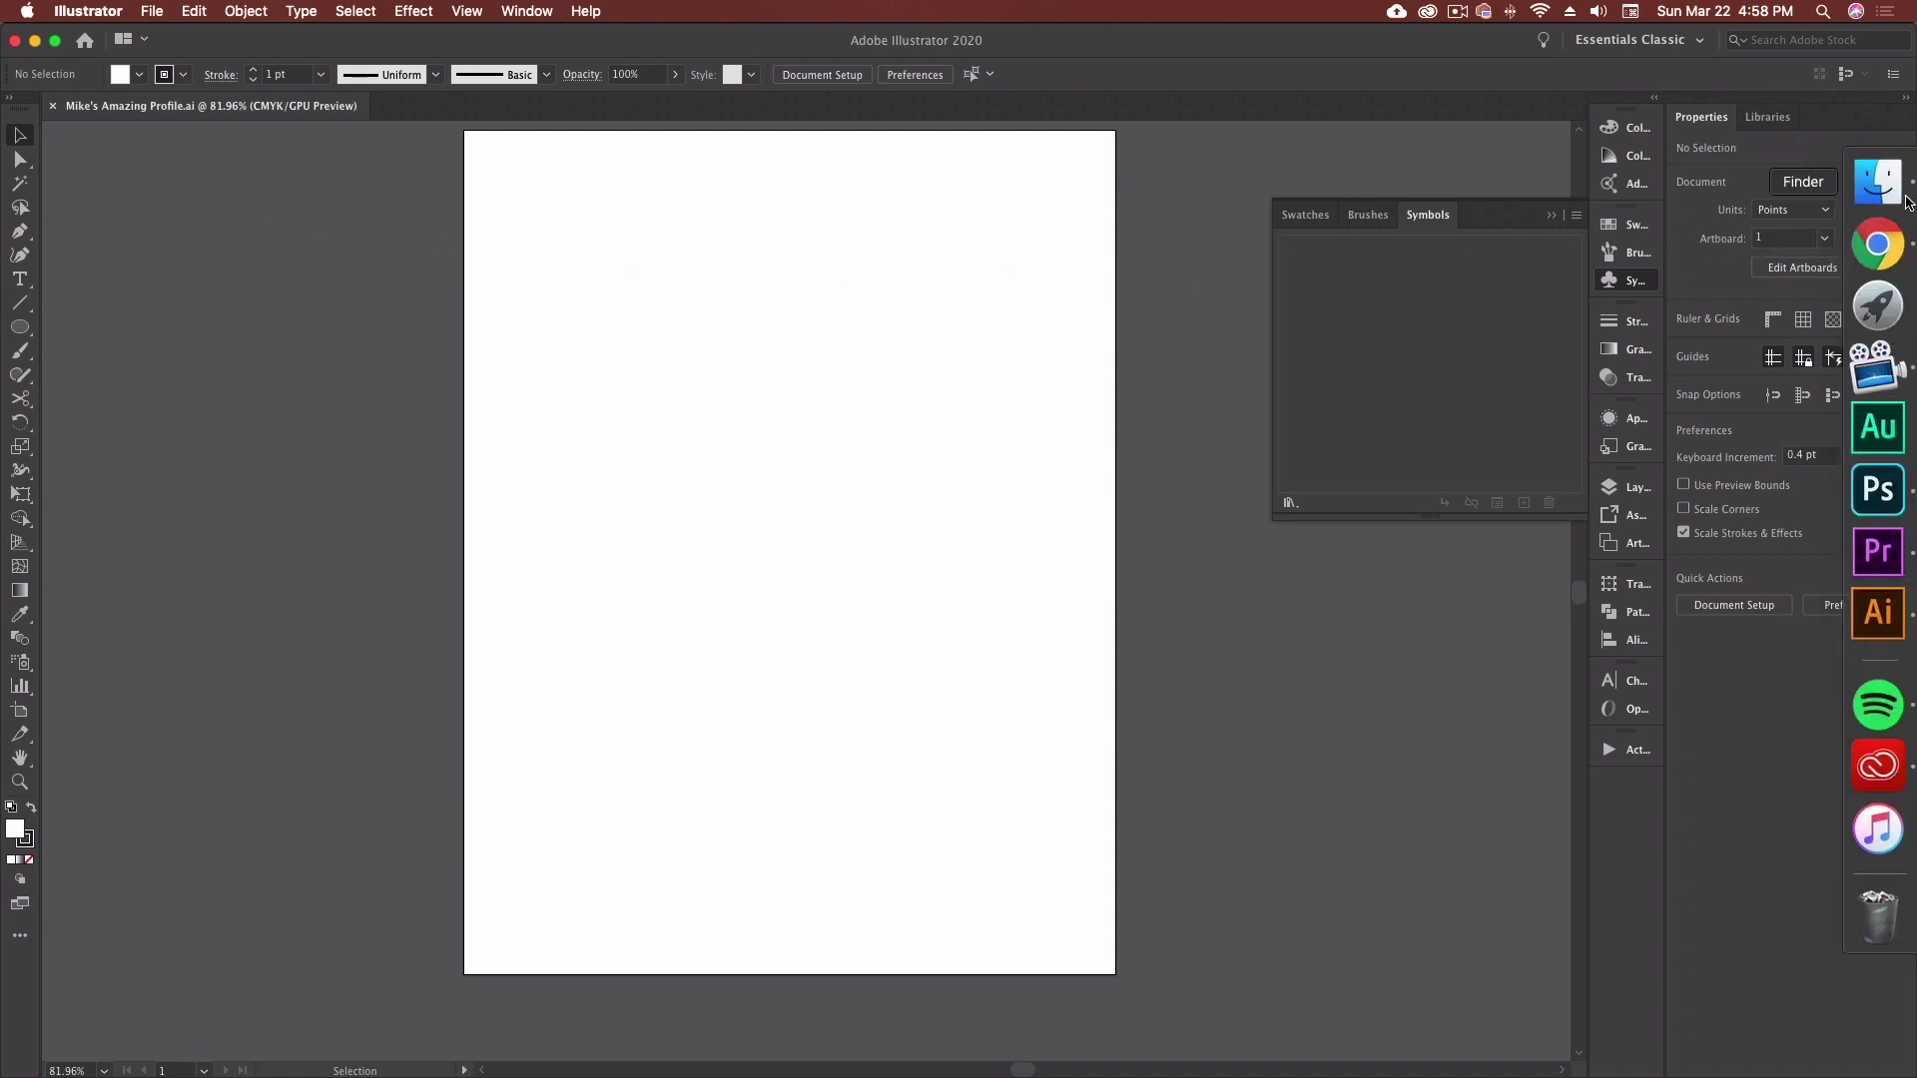
left_click(1886, 188)
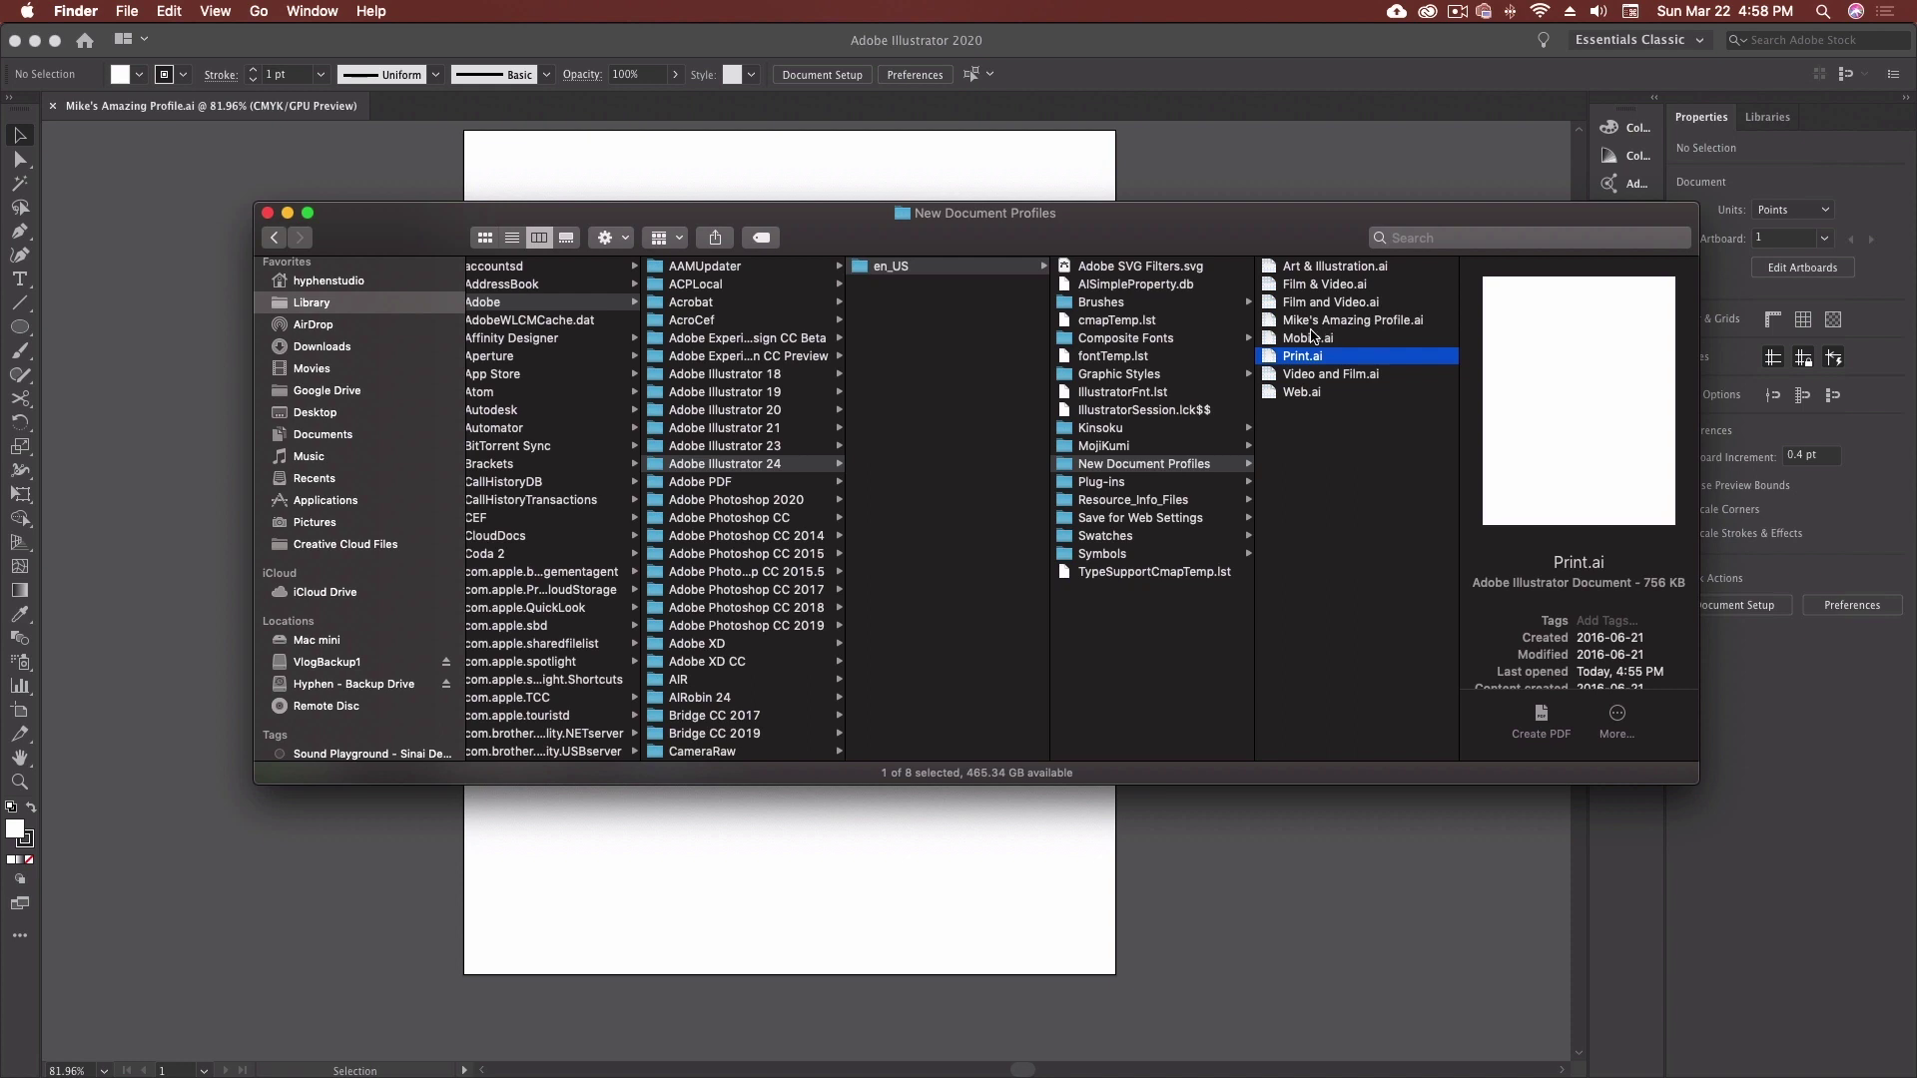
left_click(640, 167)
Examine the full lists of Web and Print blank document presets for a new document, looking for the custom profile.
left_click(155, 14)
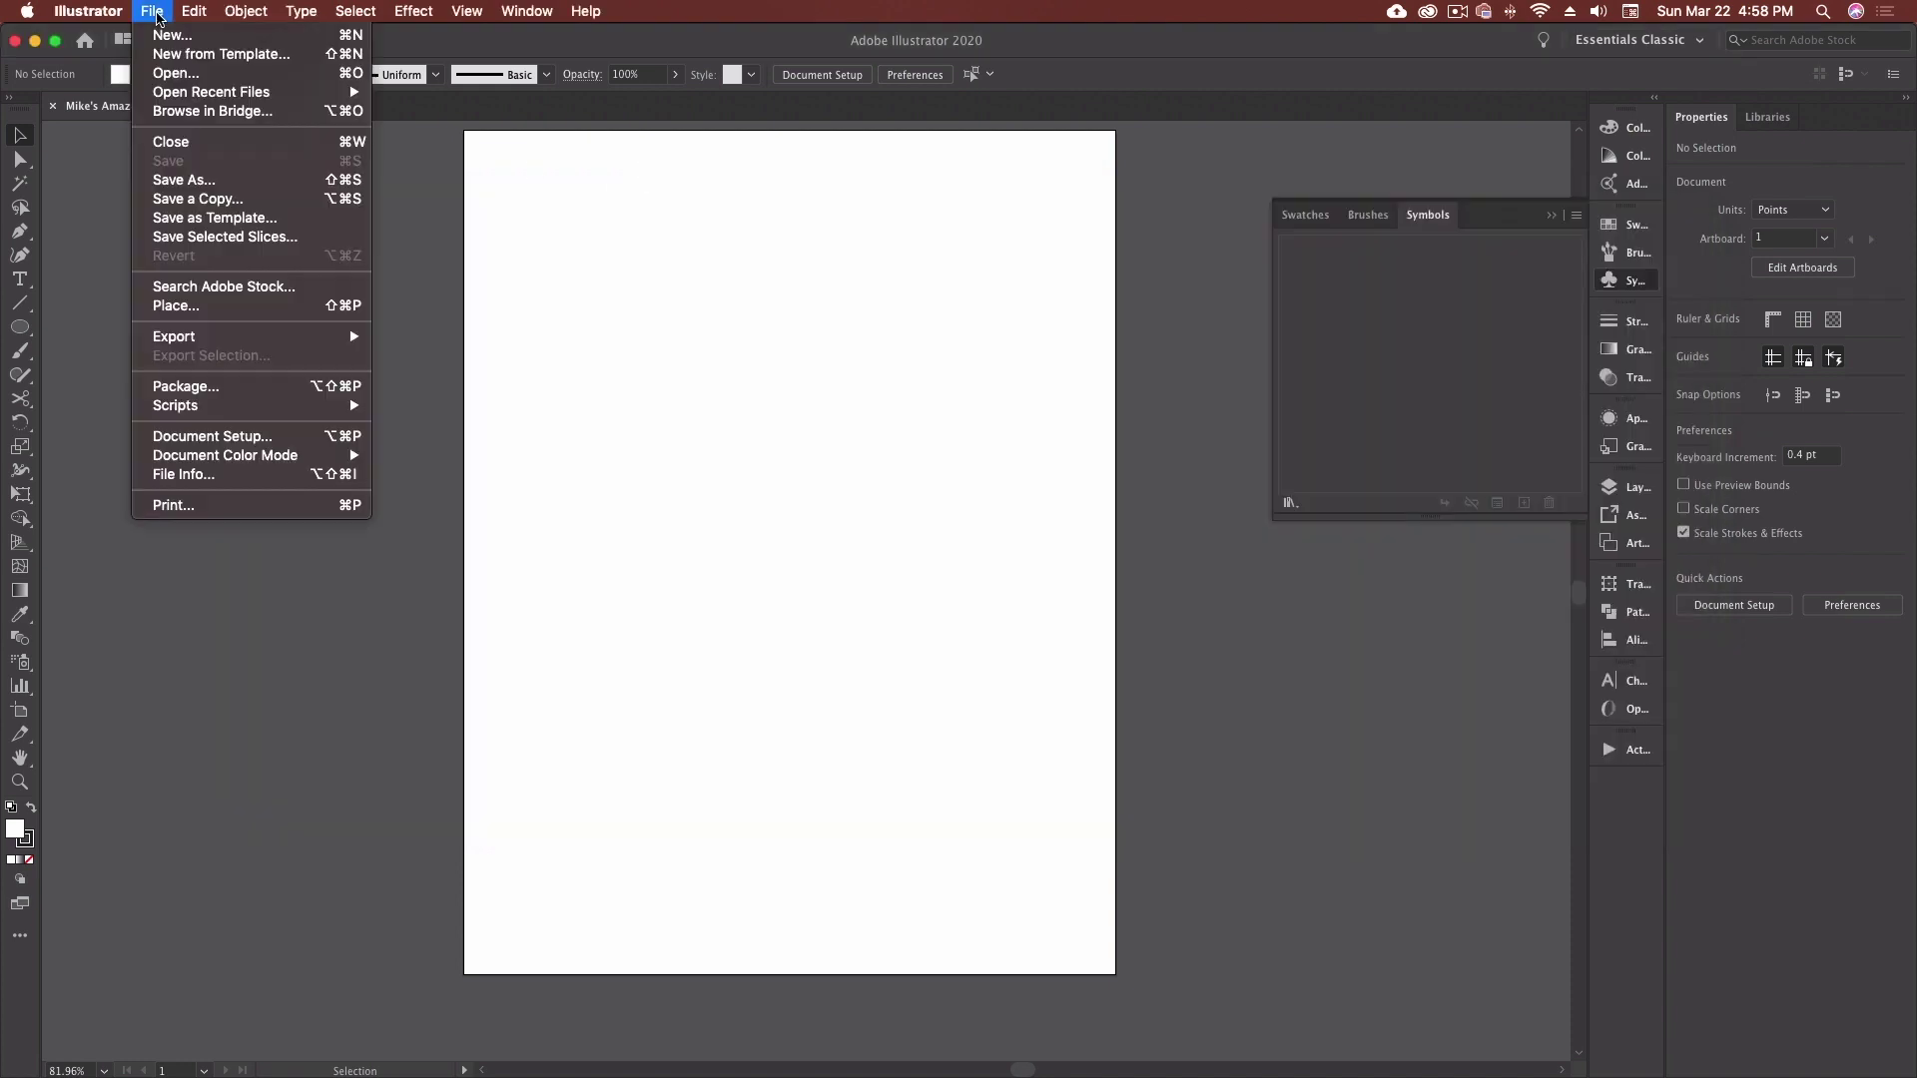
left_click(173, 35)
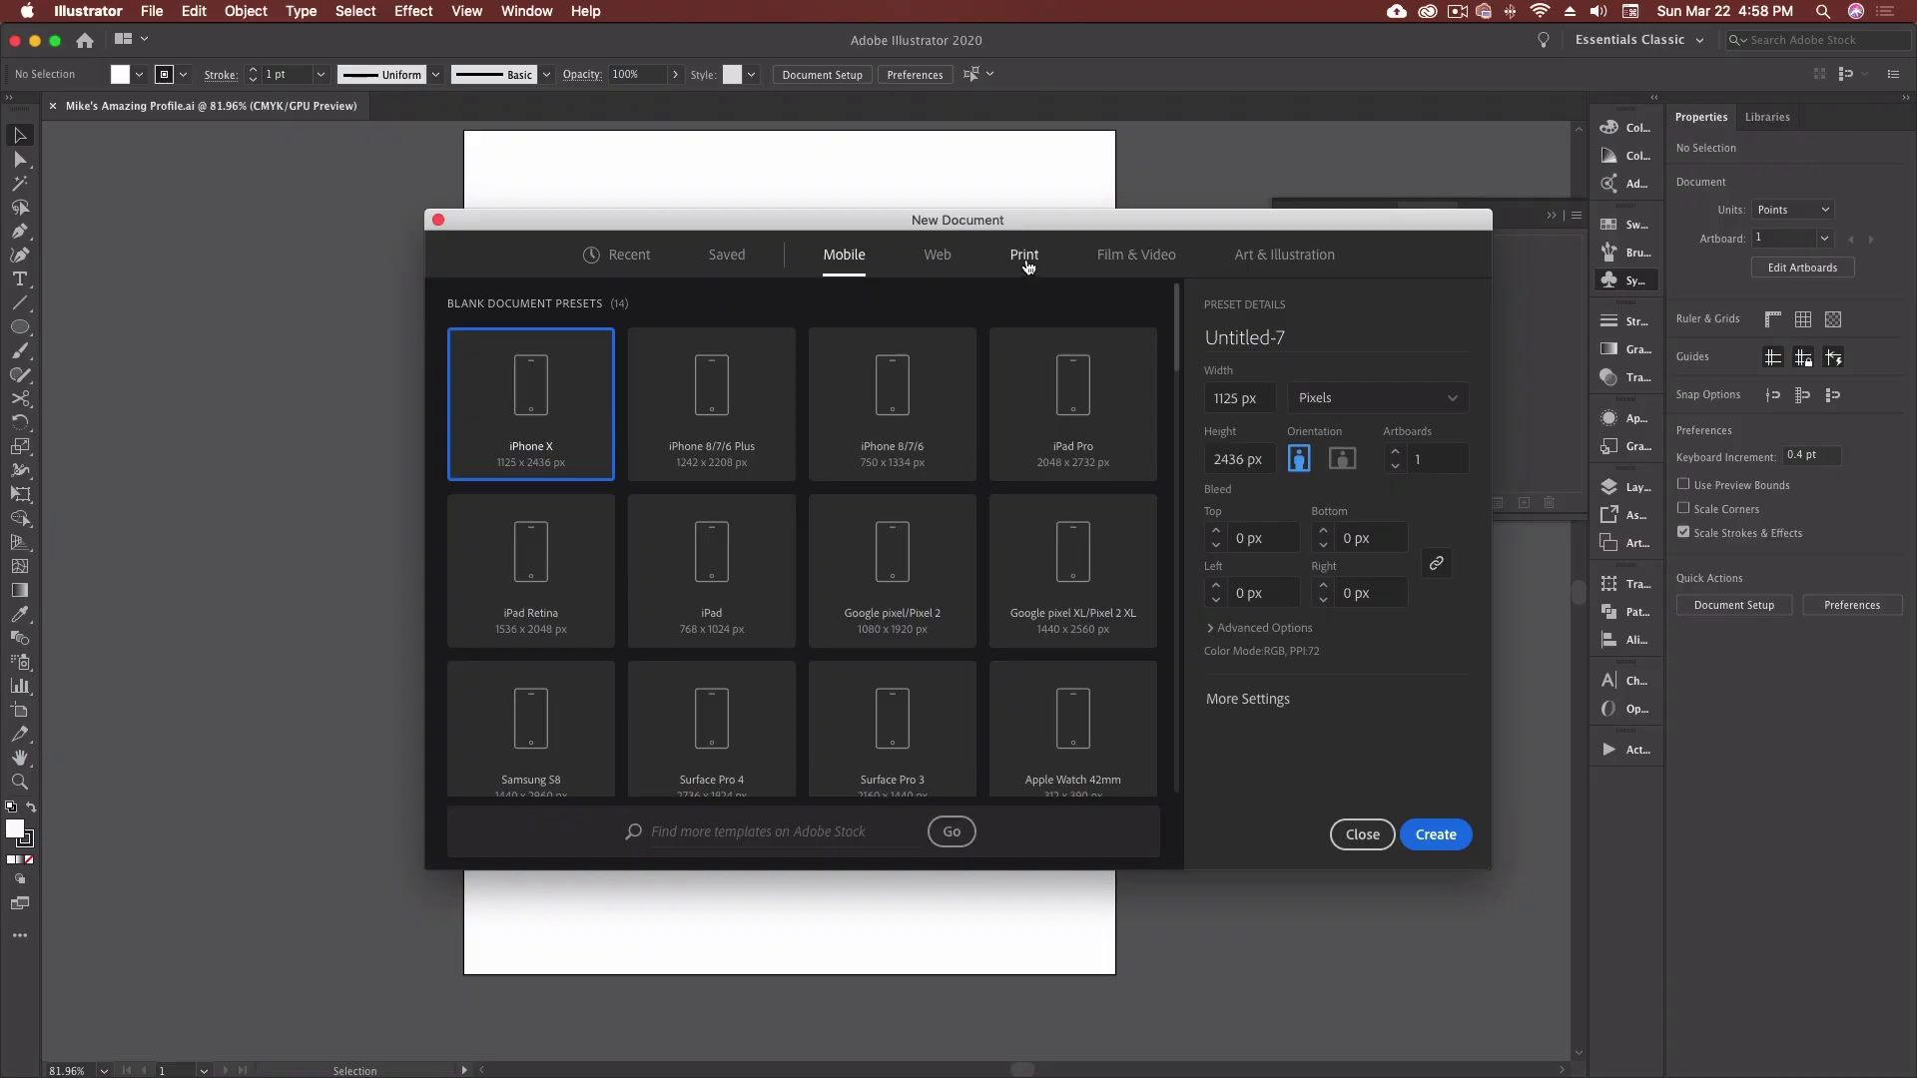
left_click(949, 262)
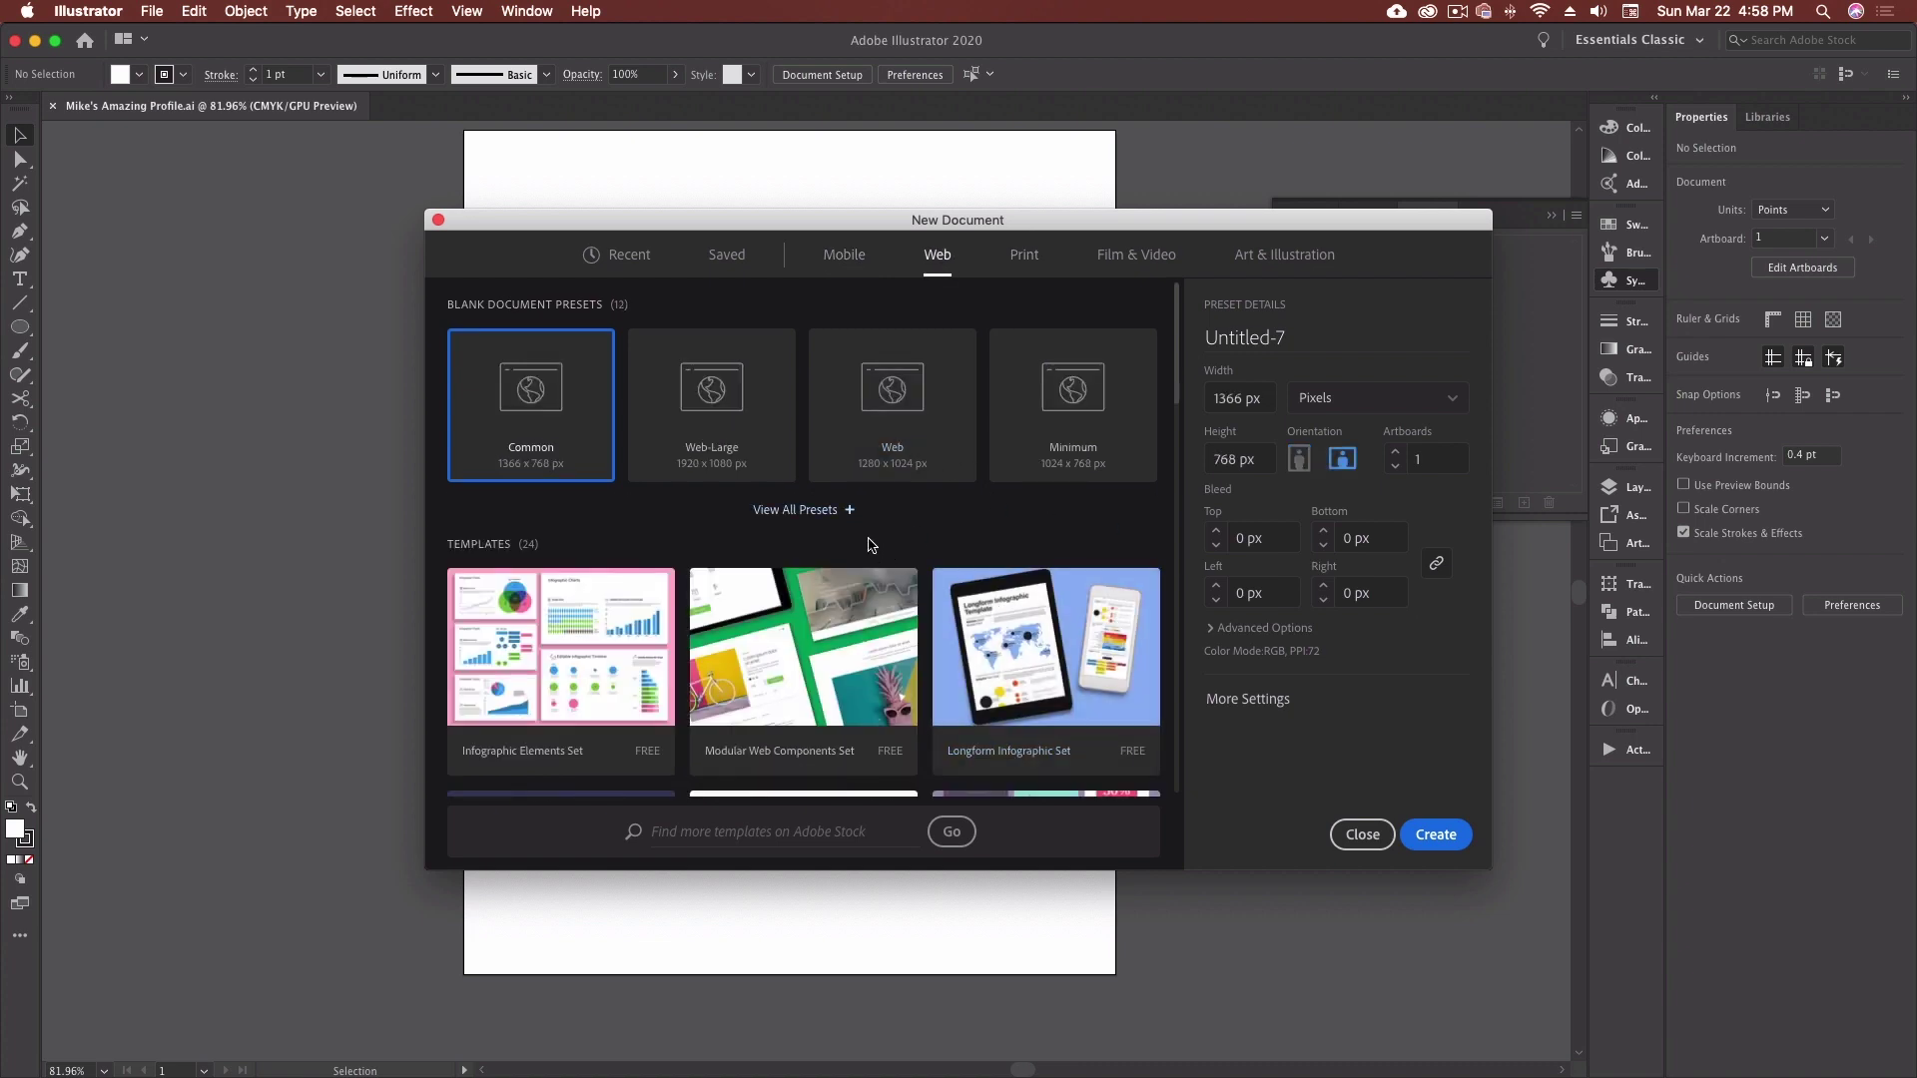
left_click(825, 548)
scroll(1049, 639, "down", 3)
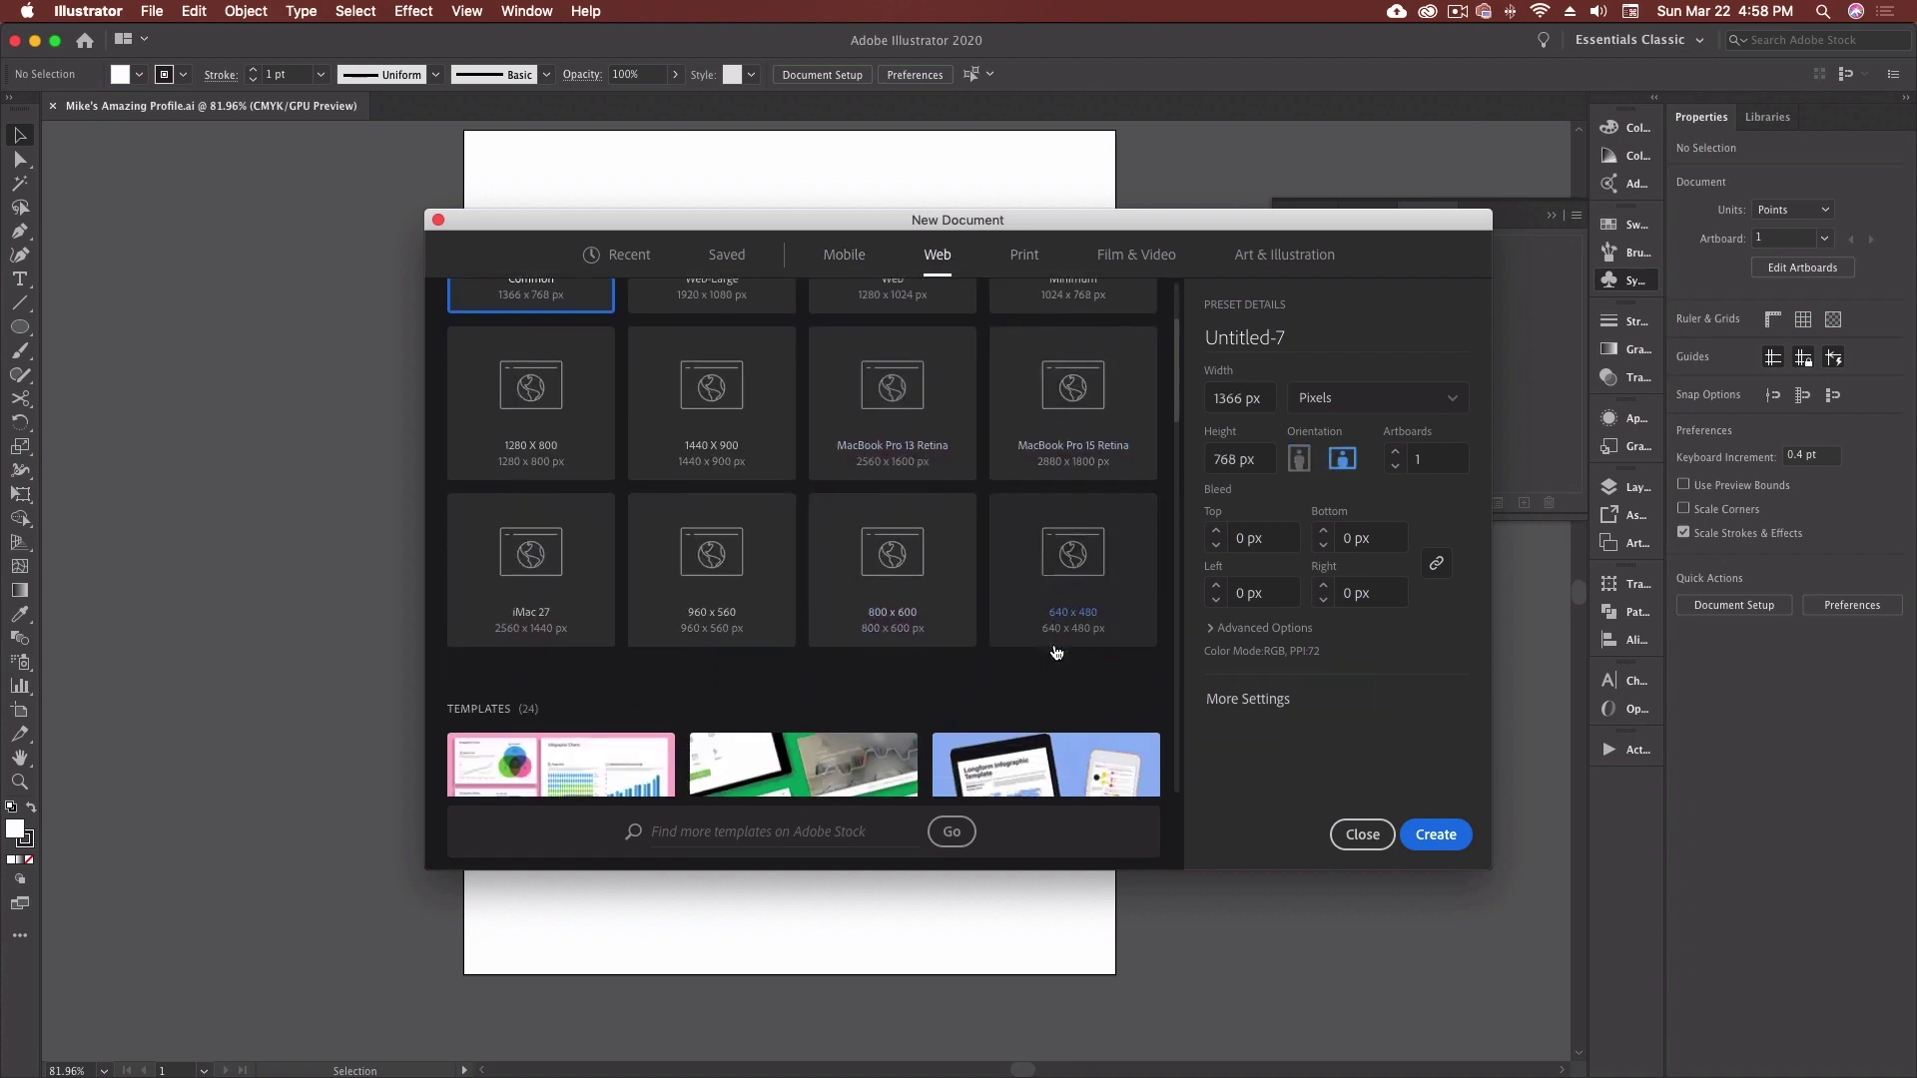
scroll(997, 617, "up", 3)
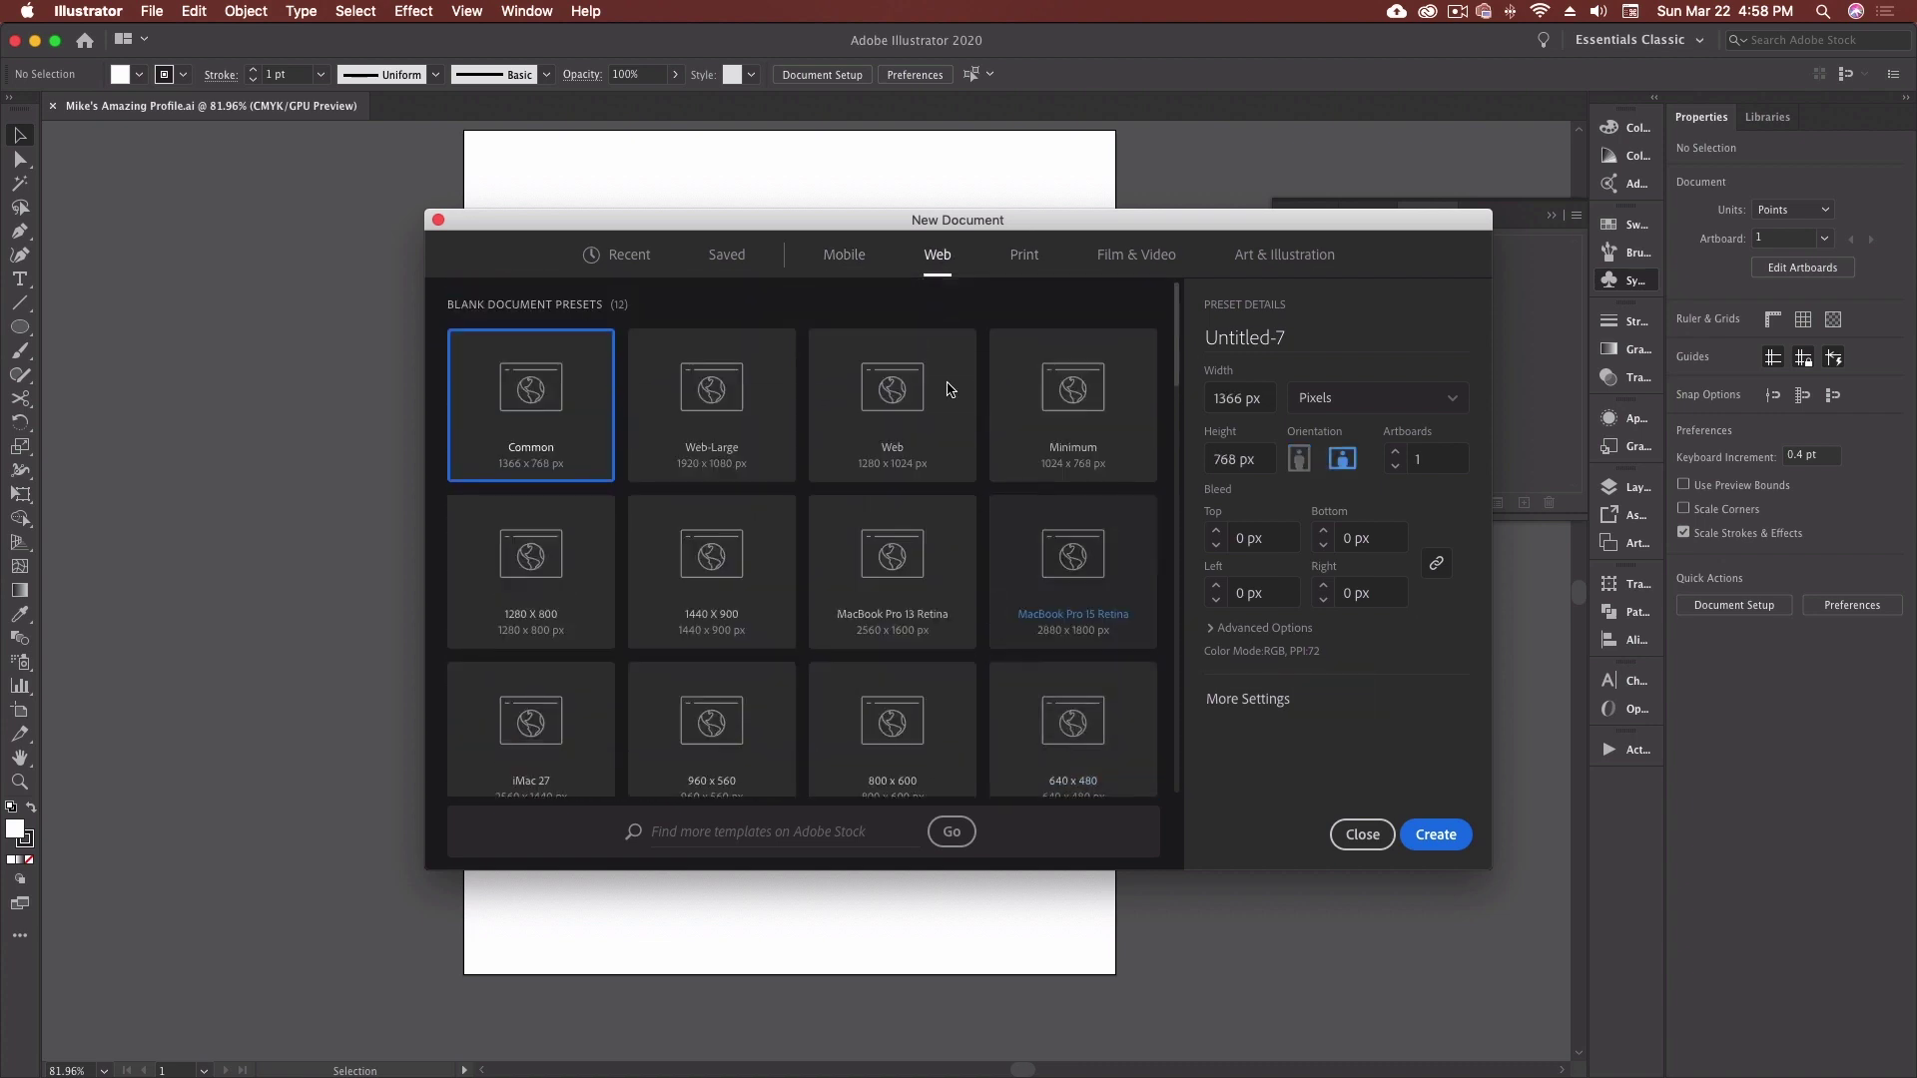
left_click(1028, 257)
left_click(832, 510)
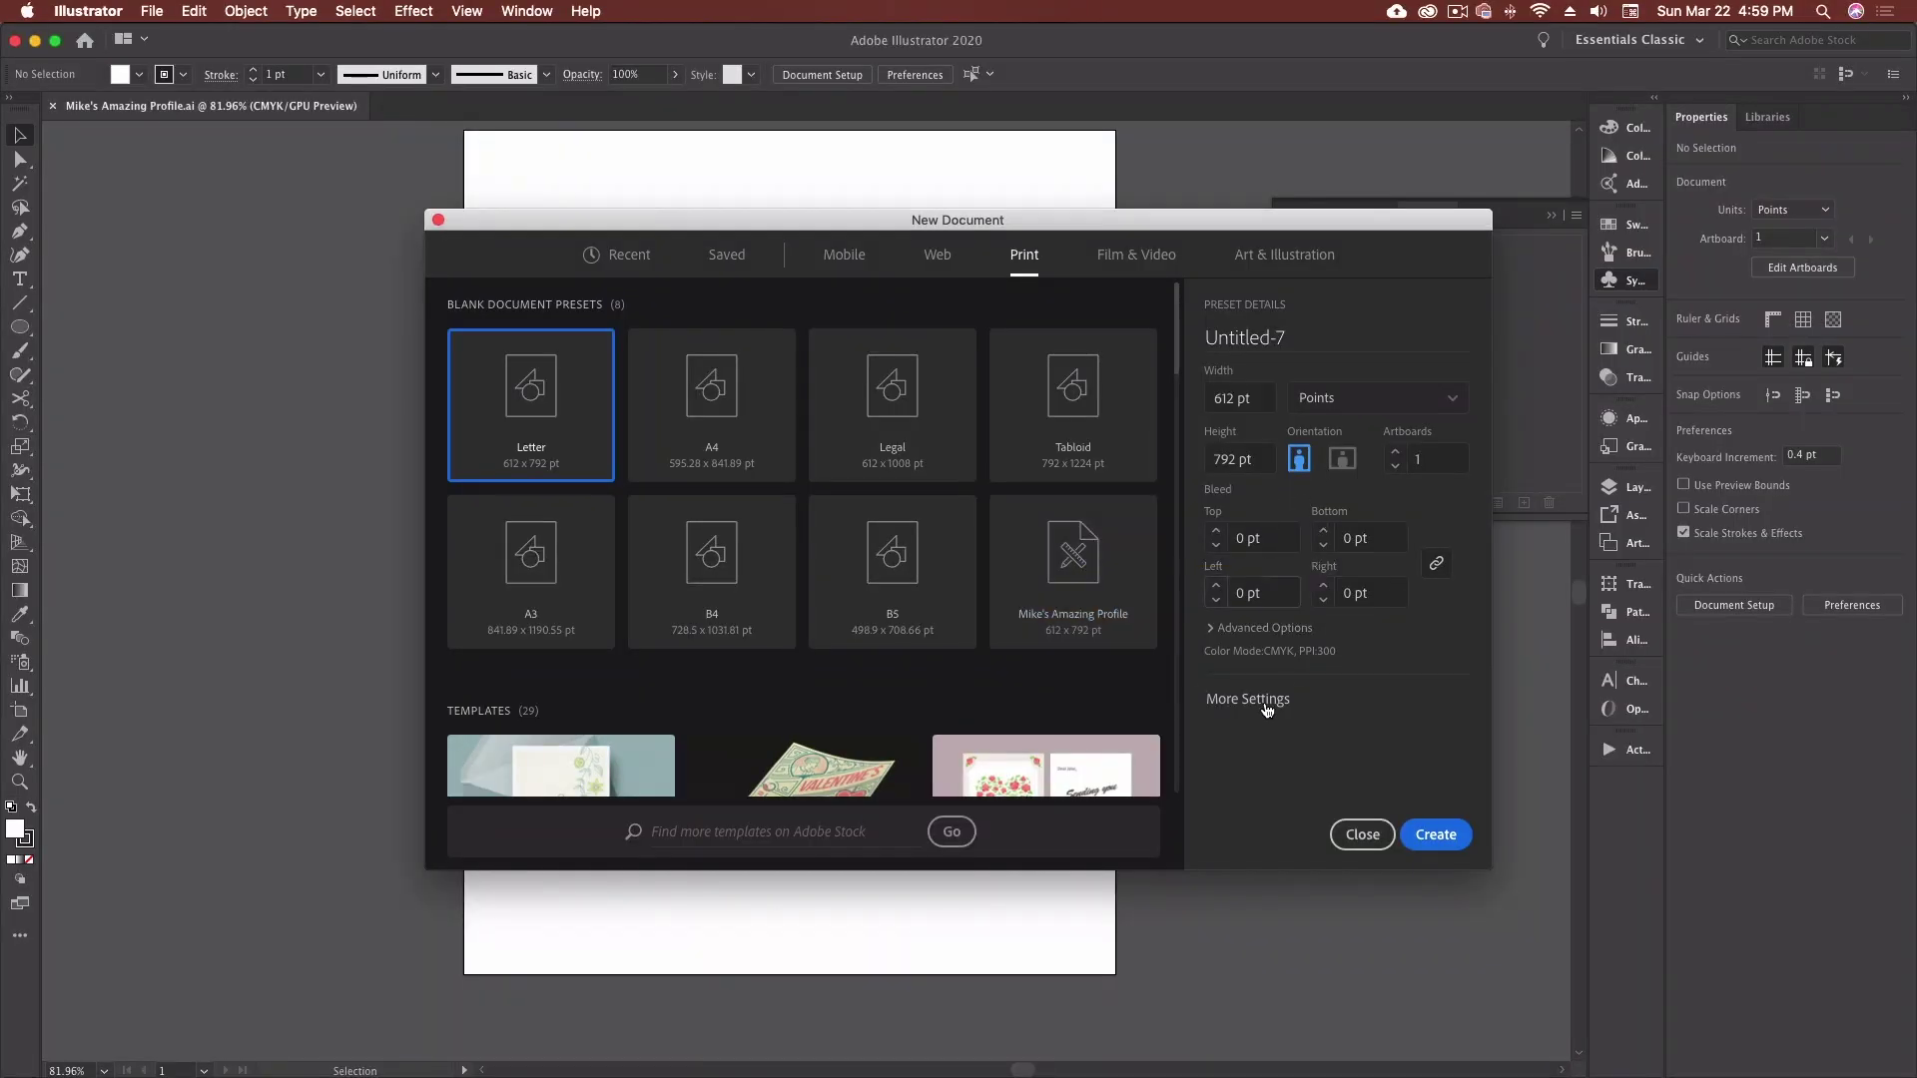
Try out the custom "Amazing Profile" in the additional settings of a new Print document, leaving without creating a document.
left_click(1264, 700)
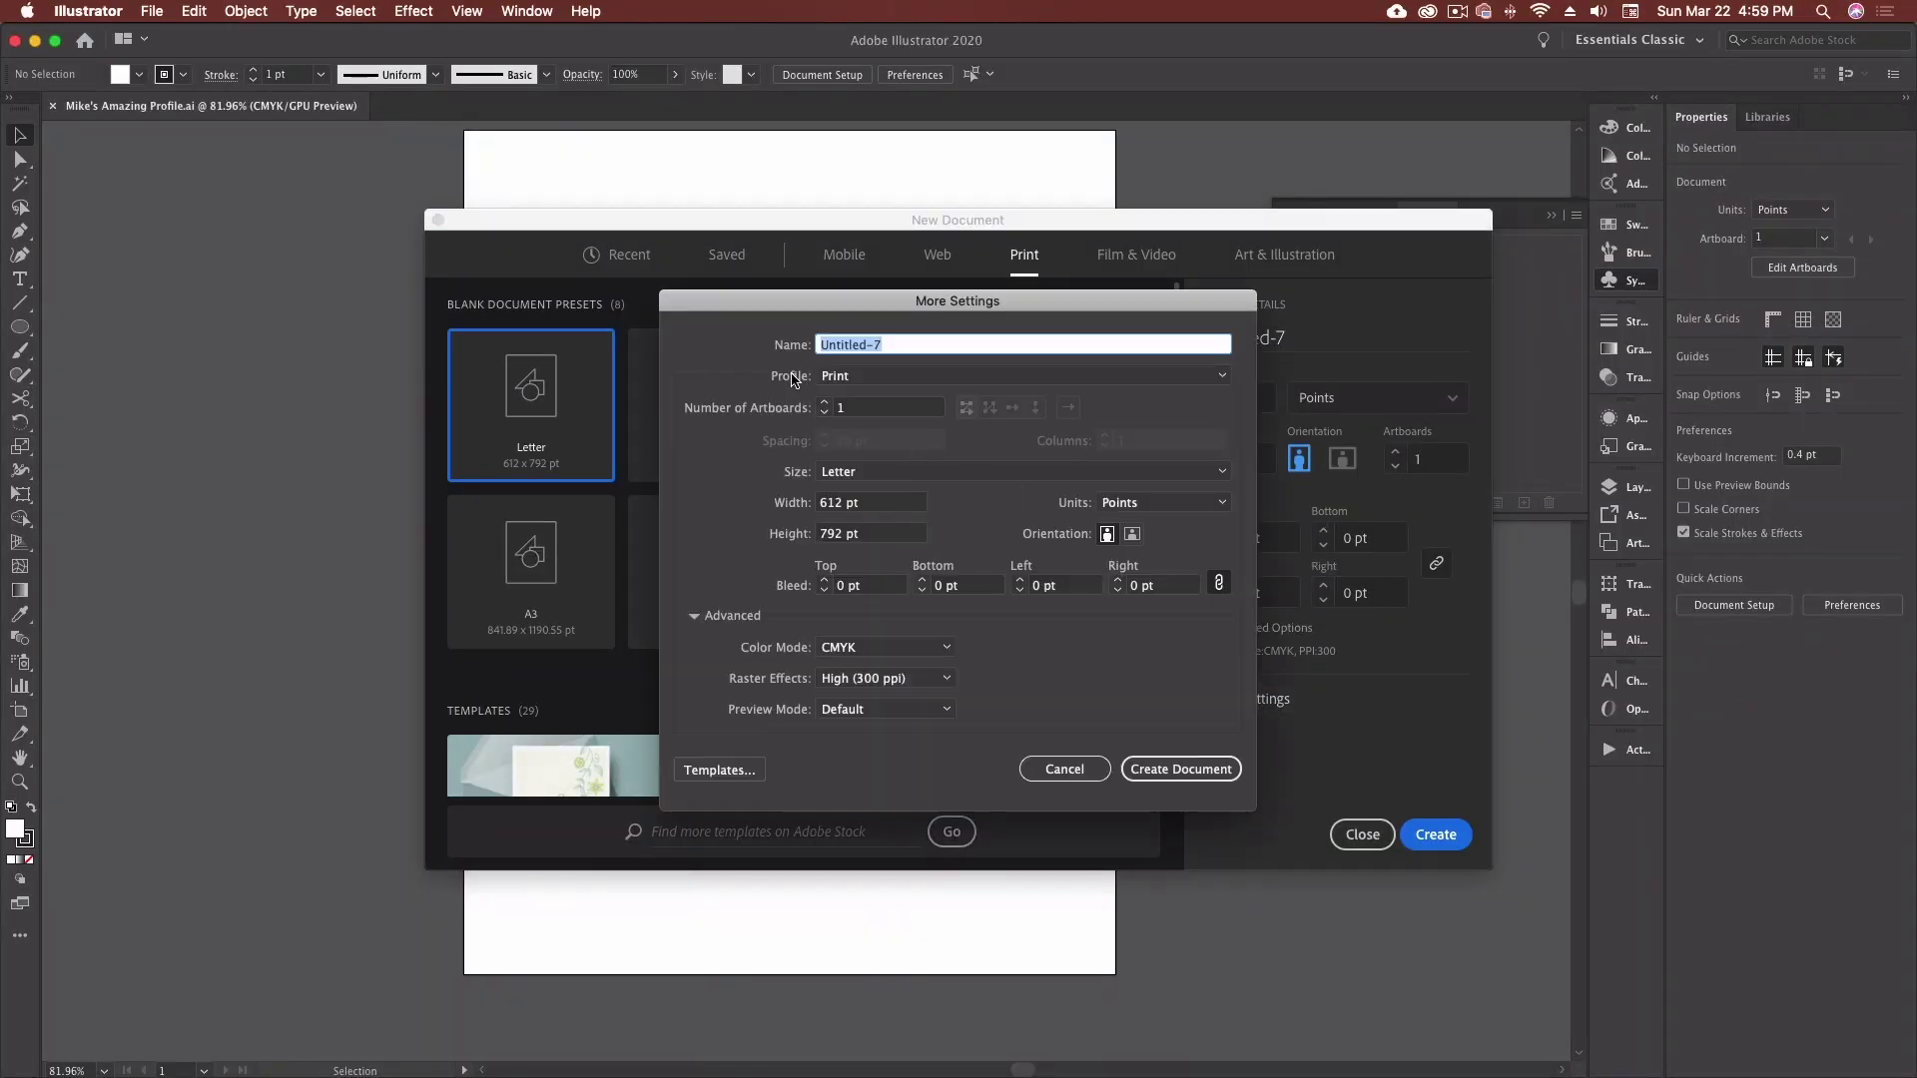
left_click(824, 378)
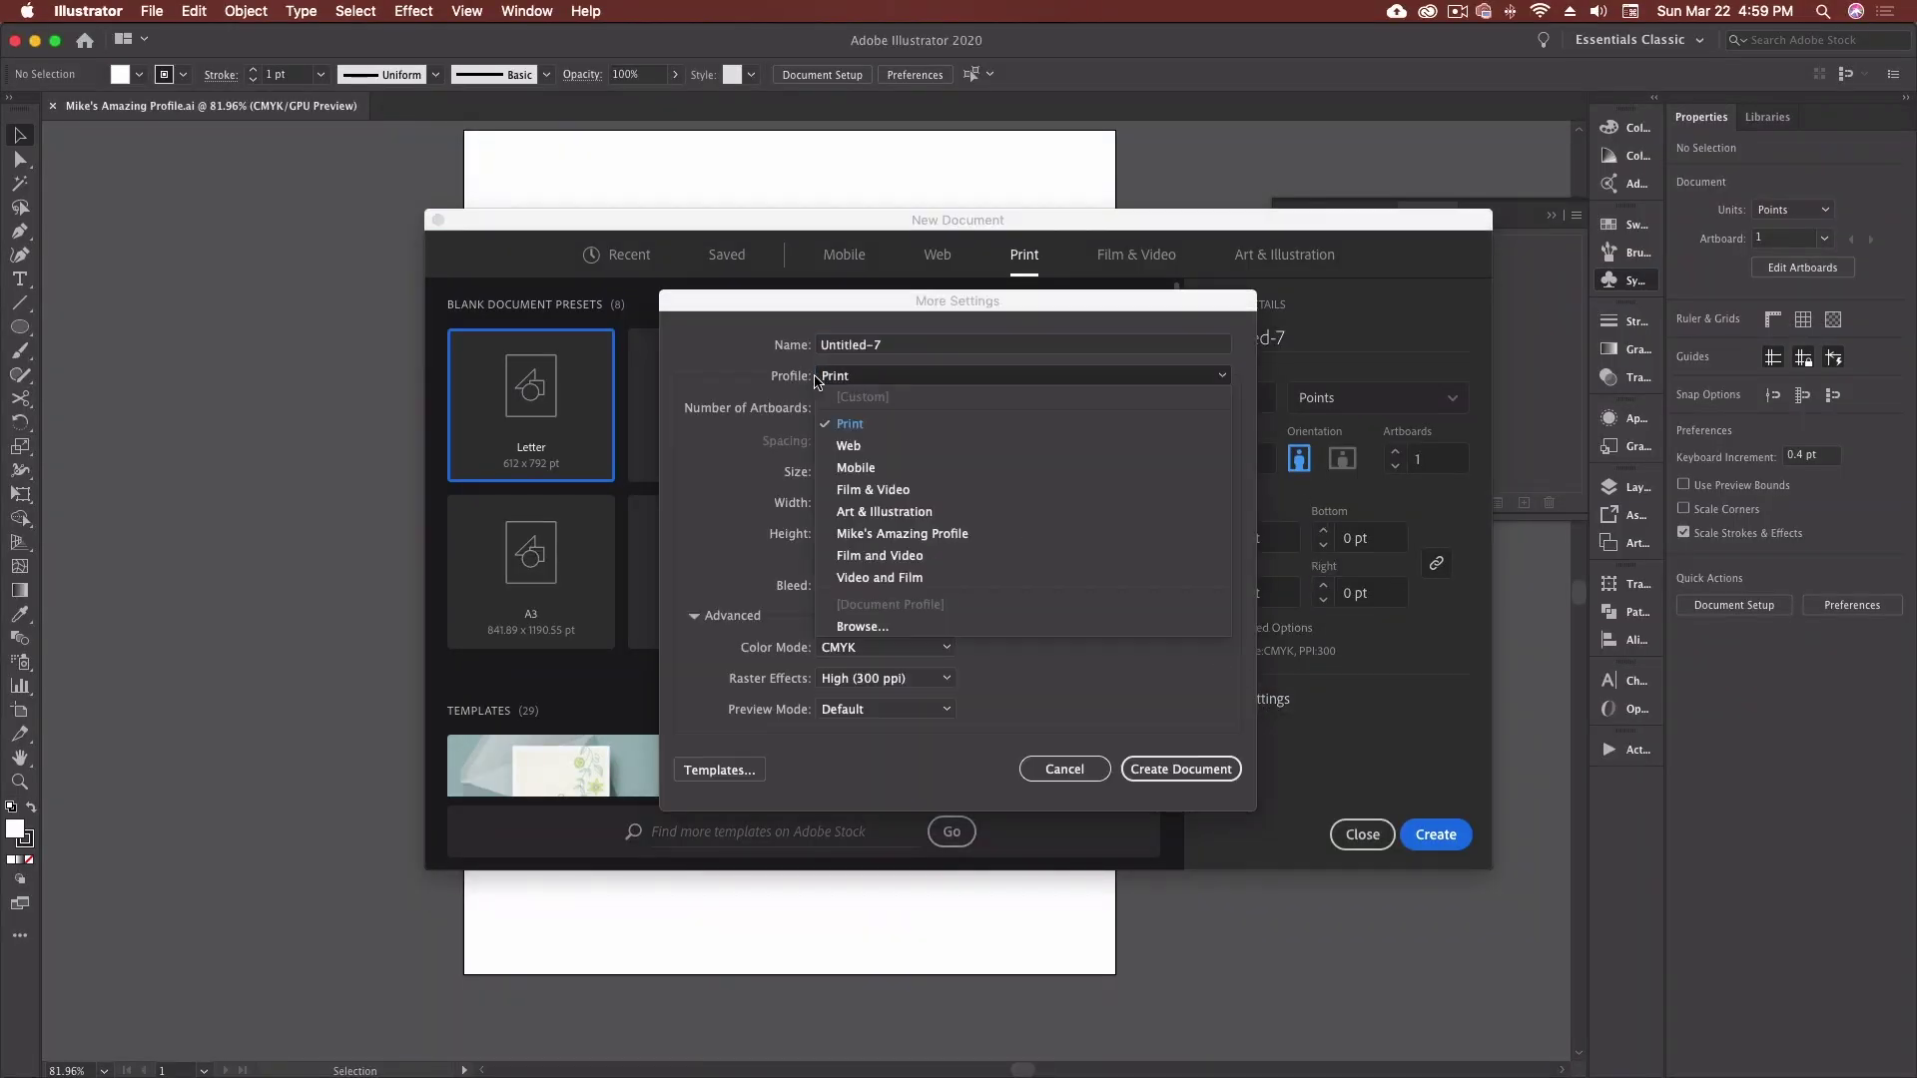
left_click(923, 542)
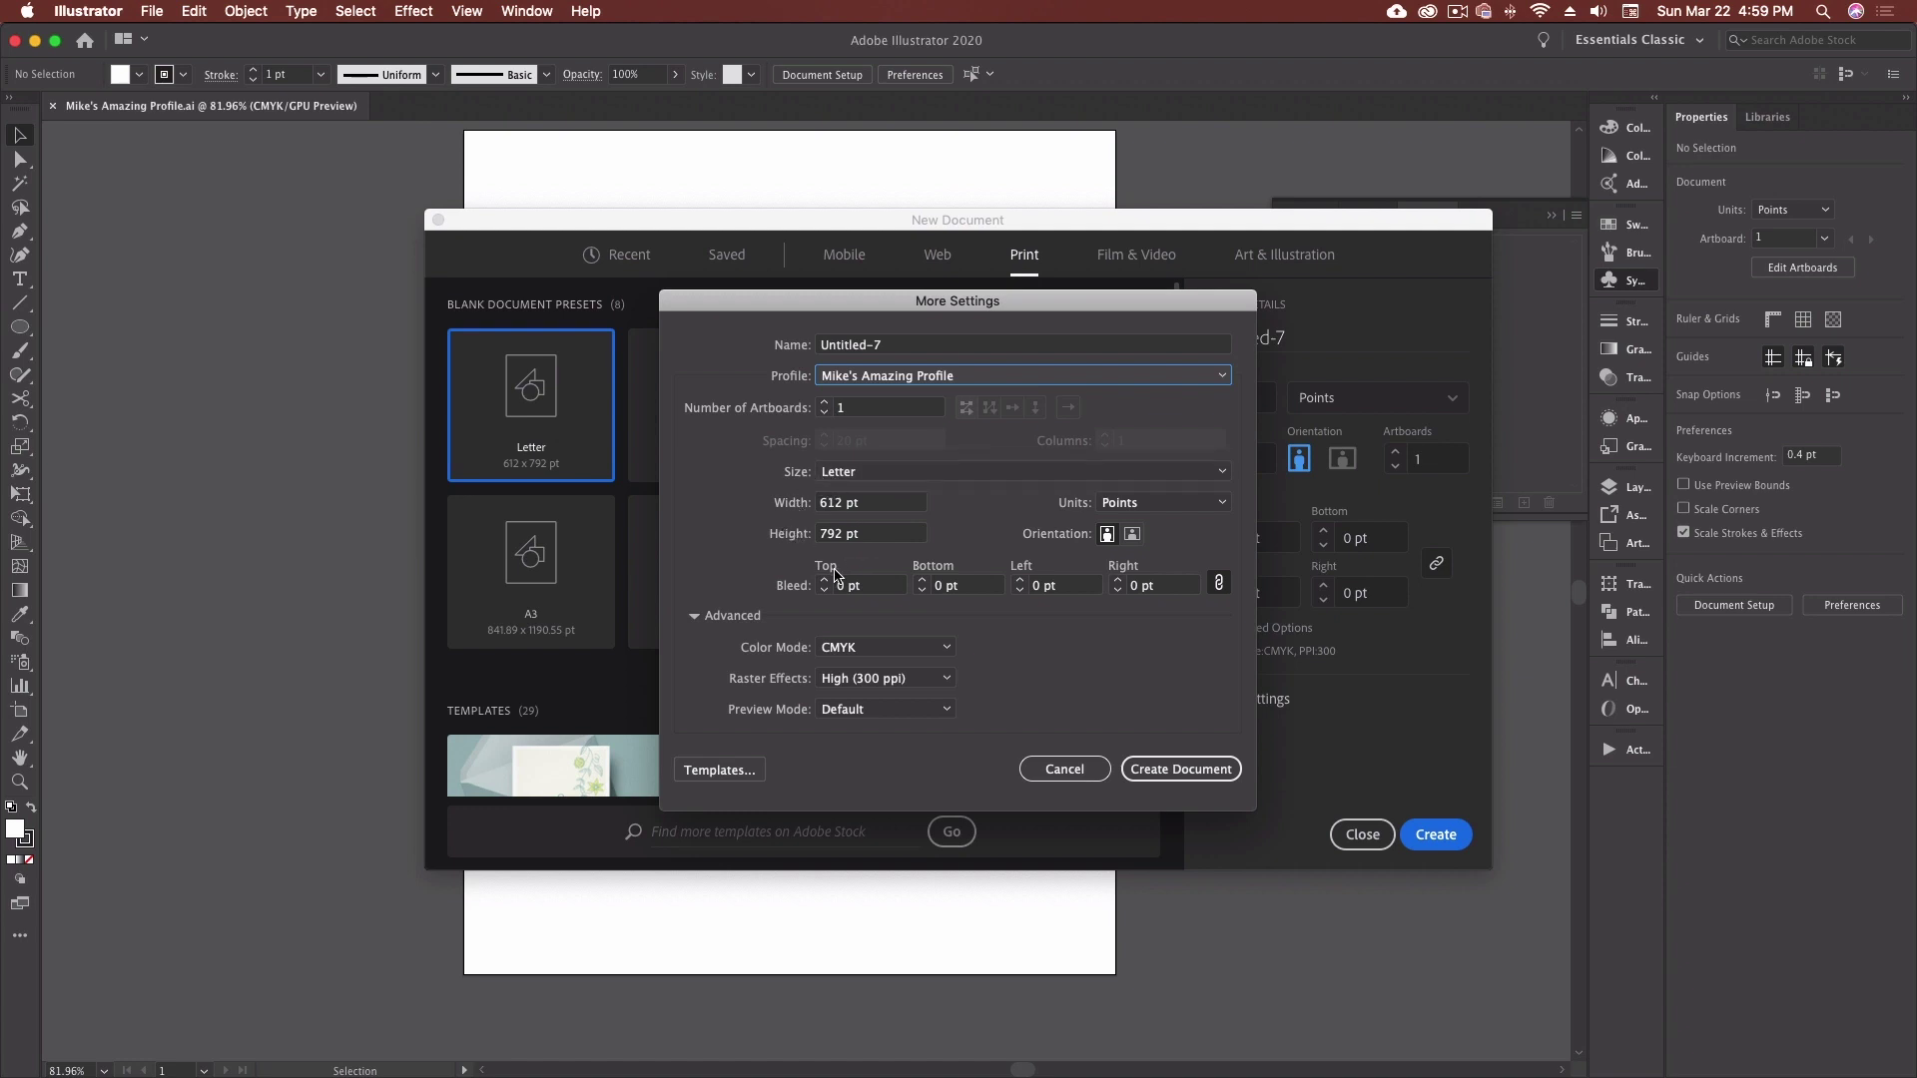
left_click(1065, 769)
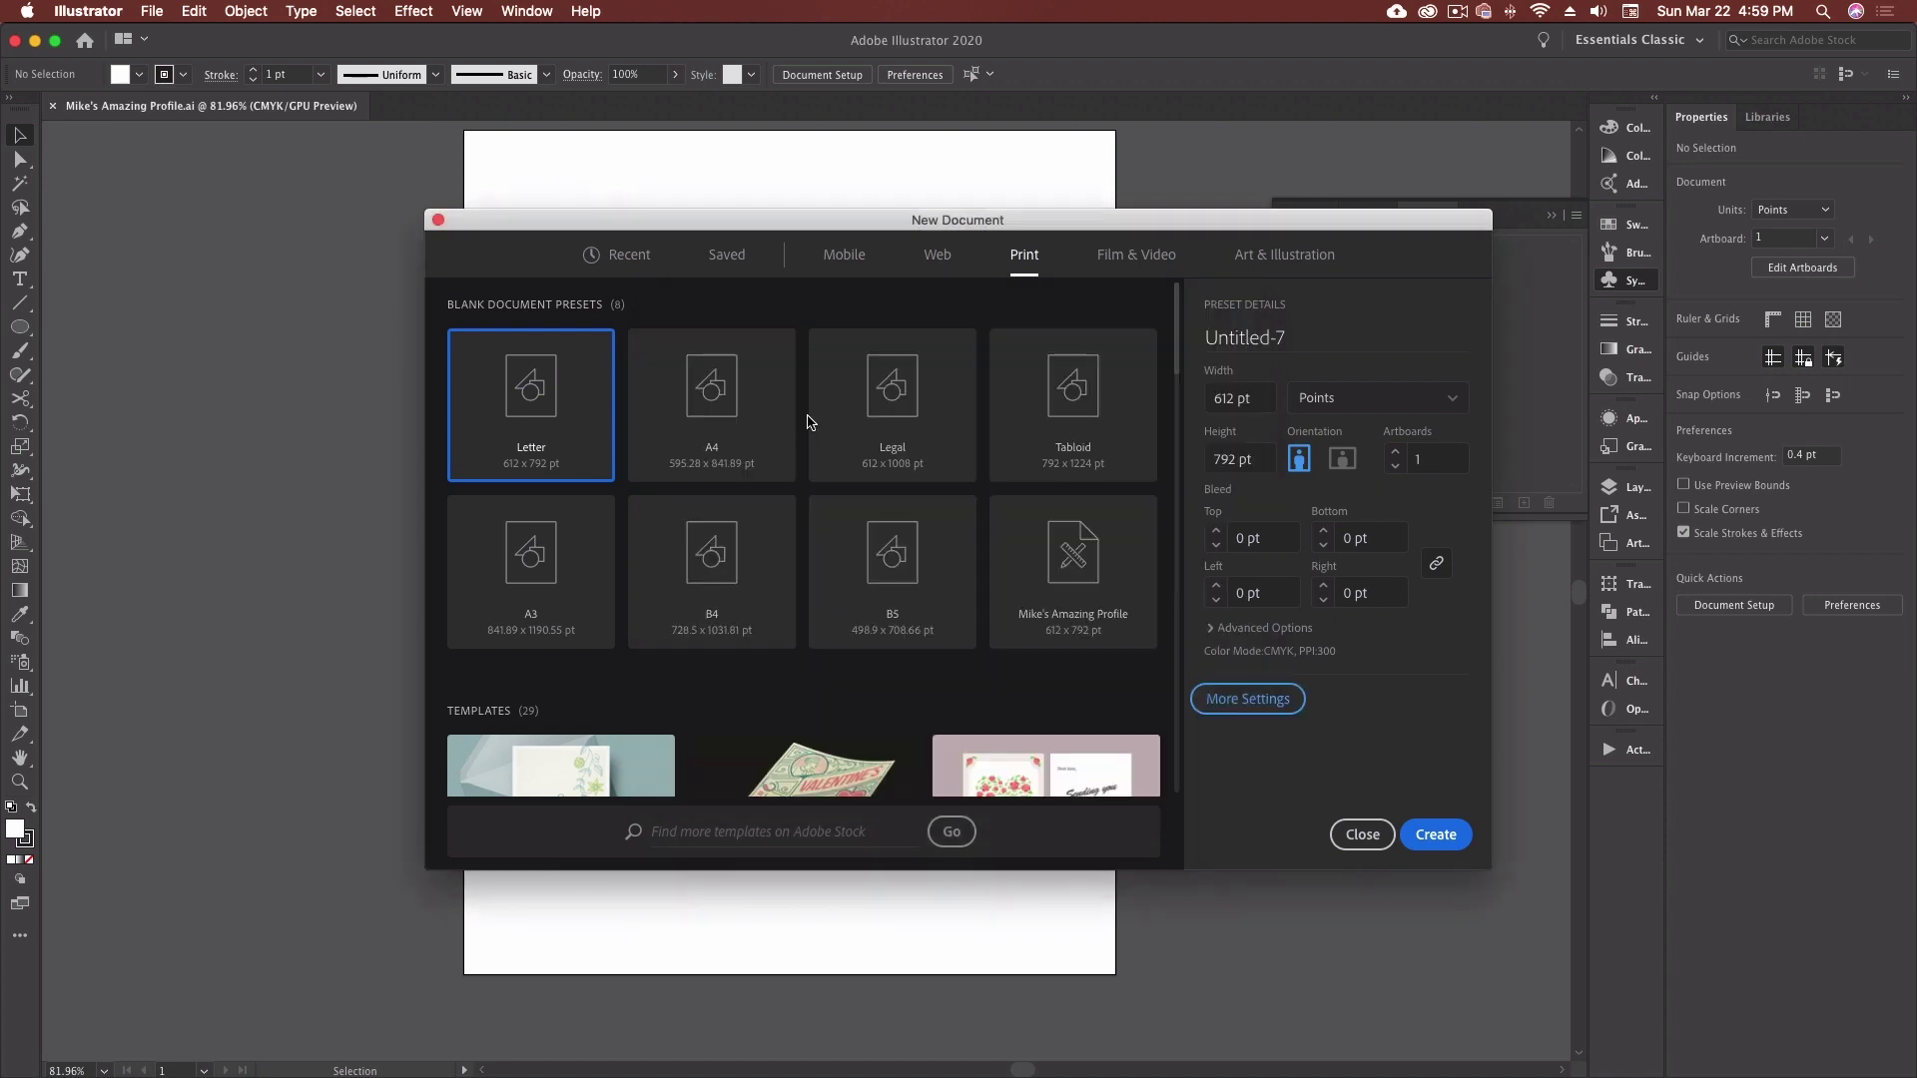
left_click(1364, 837)
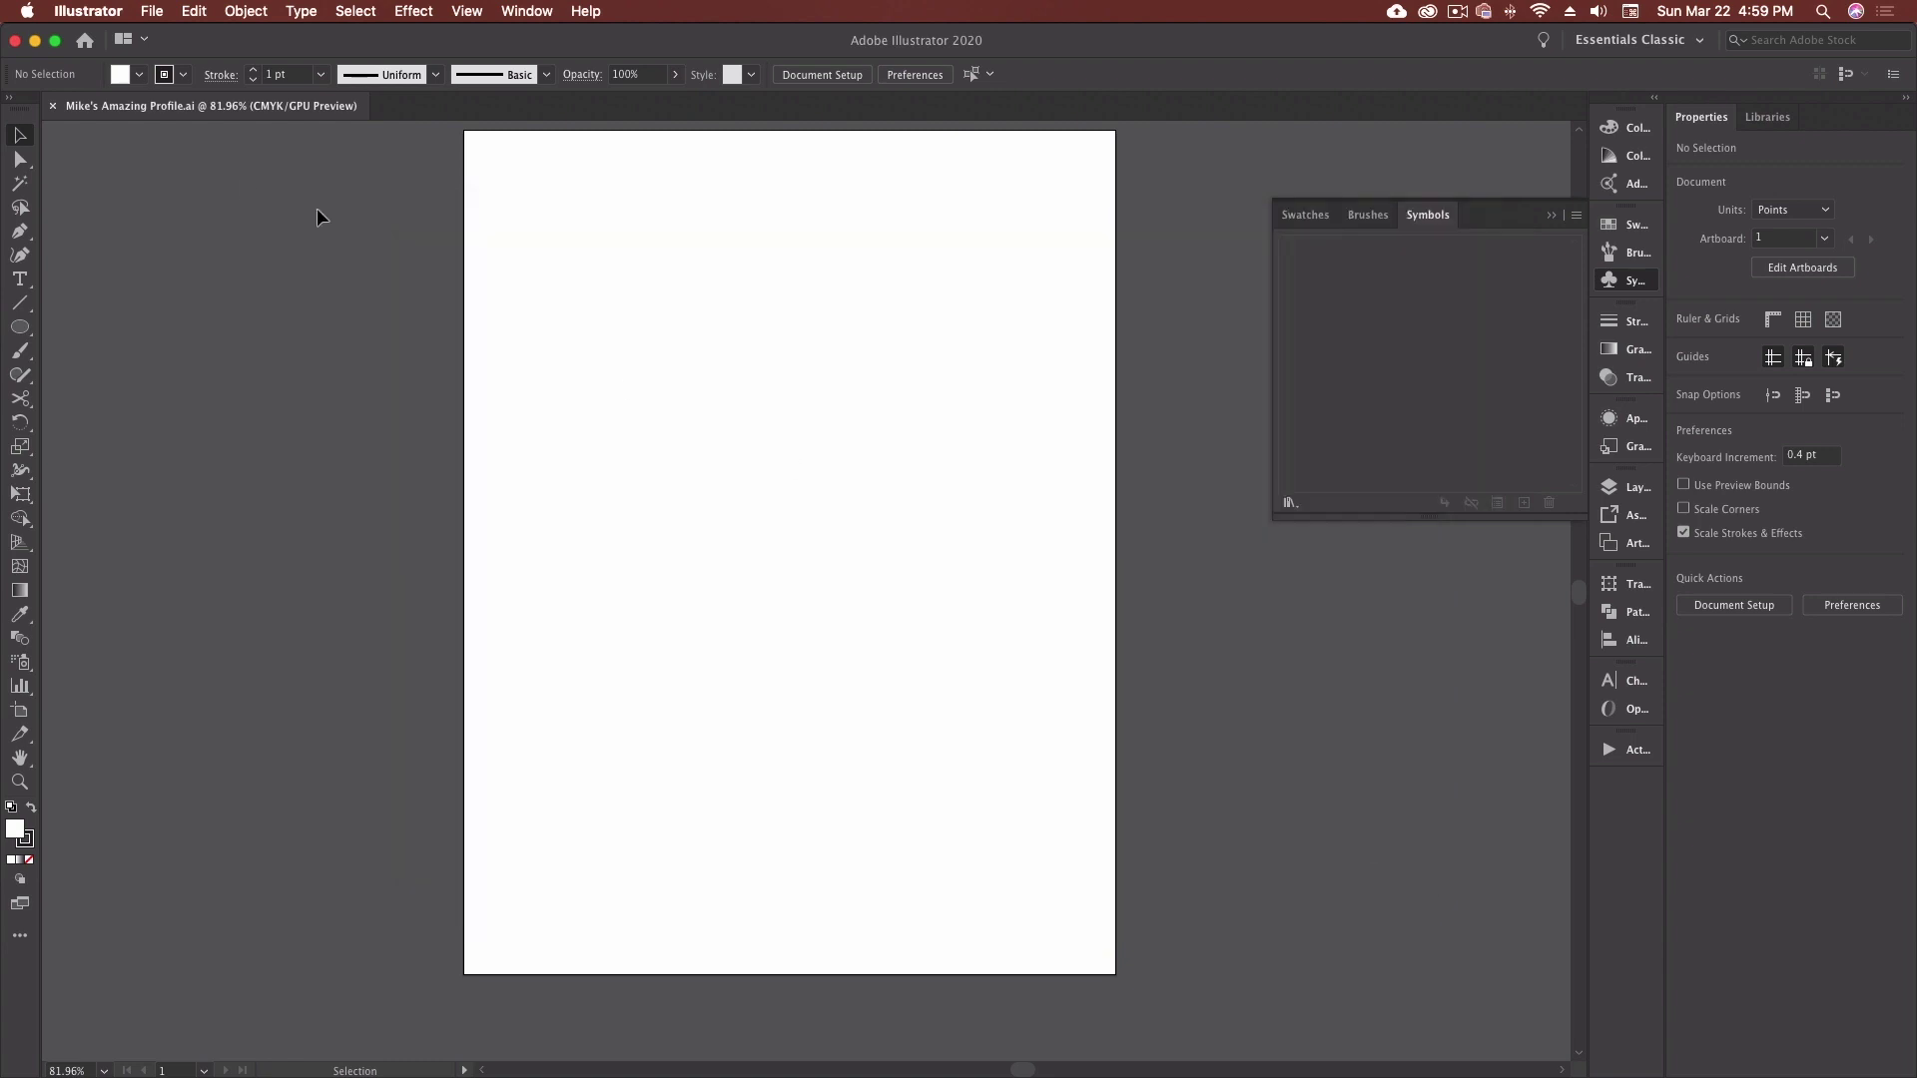
Turn on the legacy "File New" interface in the general preferences.
left_click(152, 12)
mouse_move(80, 13)
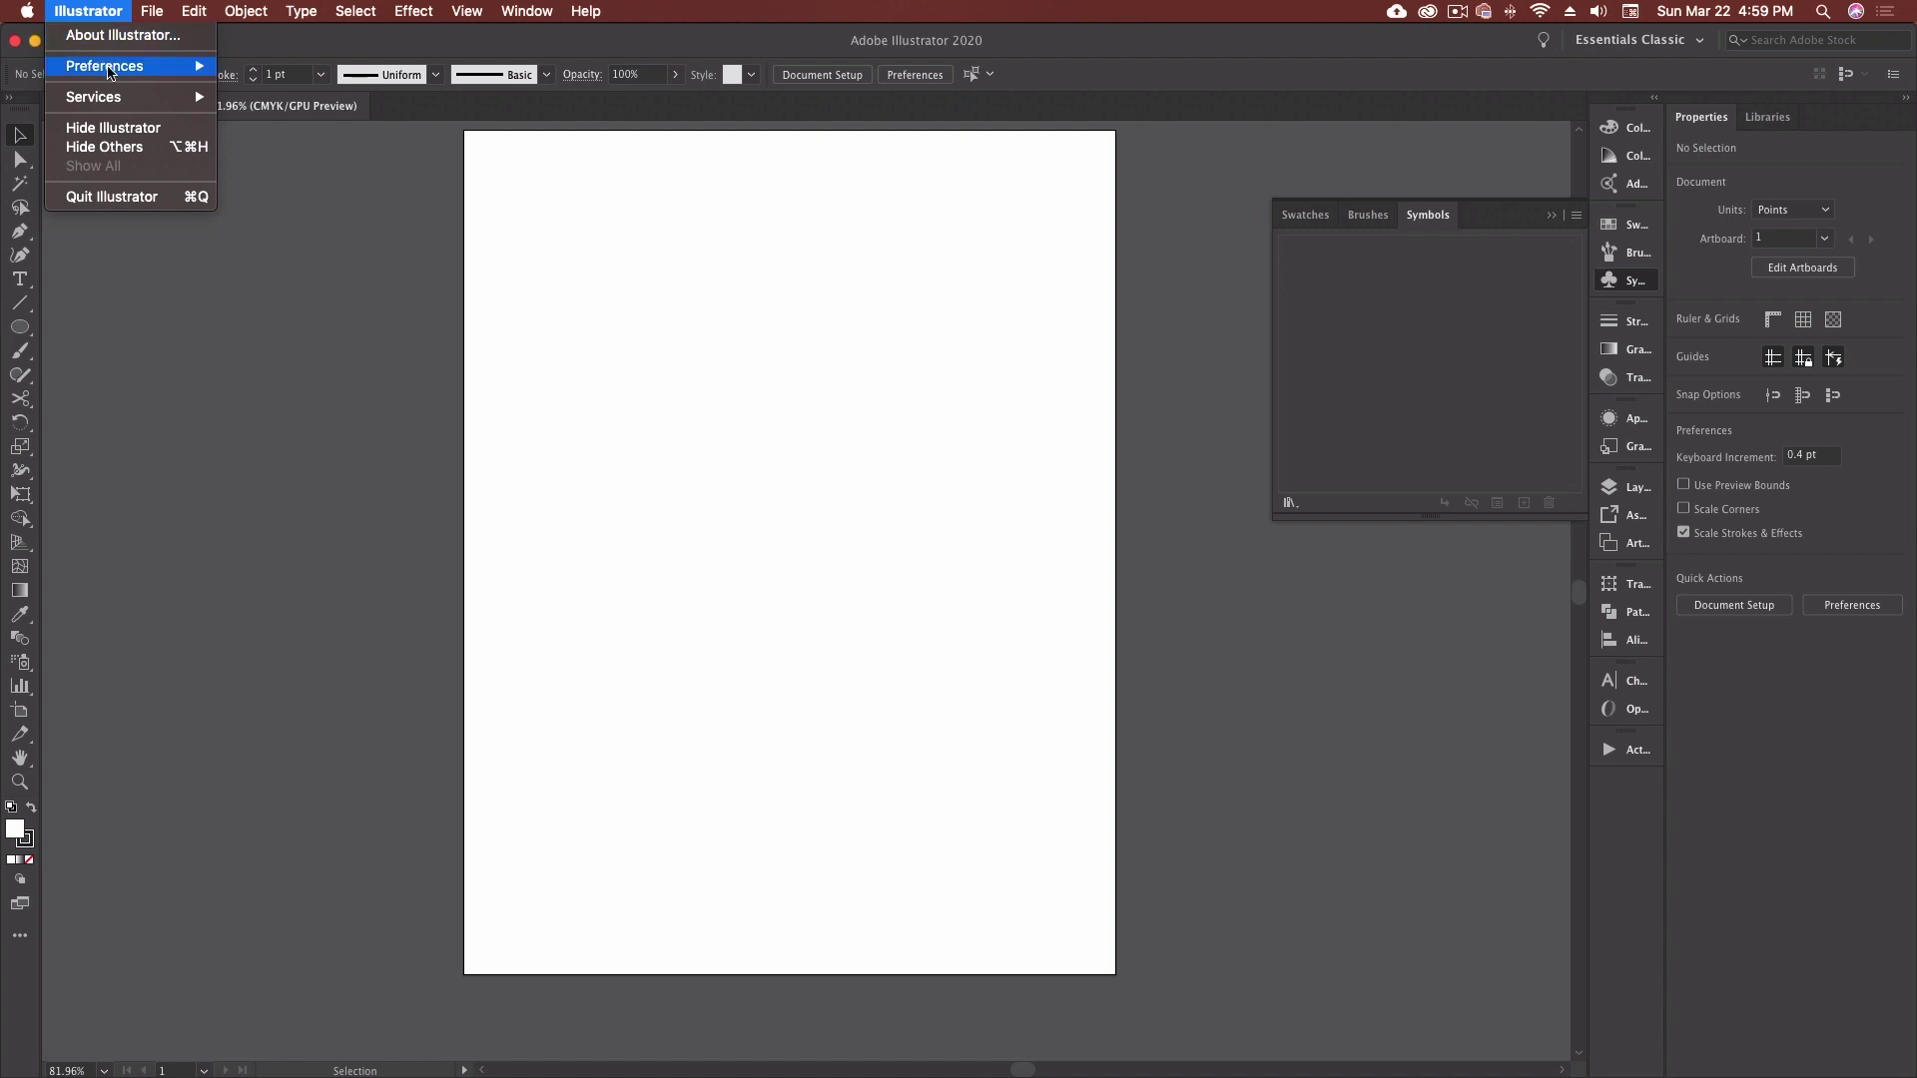
mouse_move(125, 77)
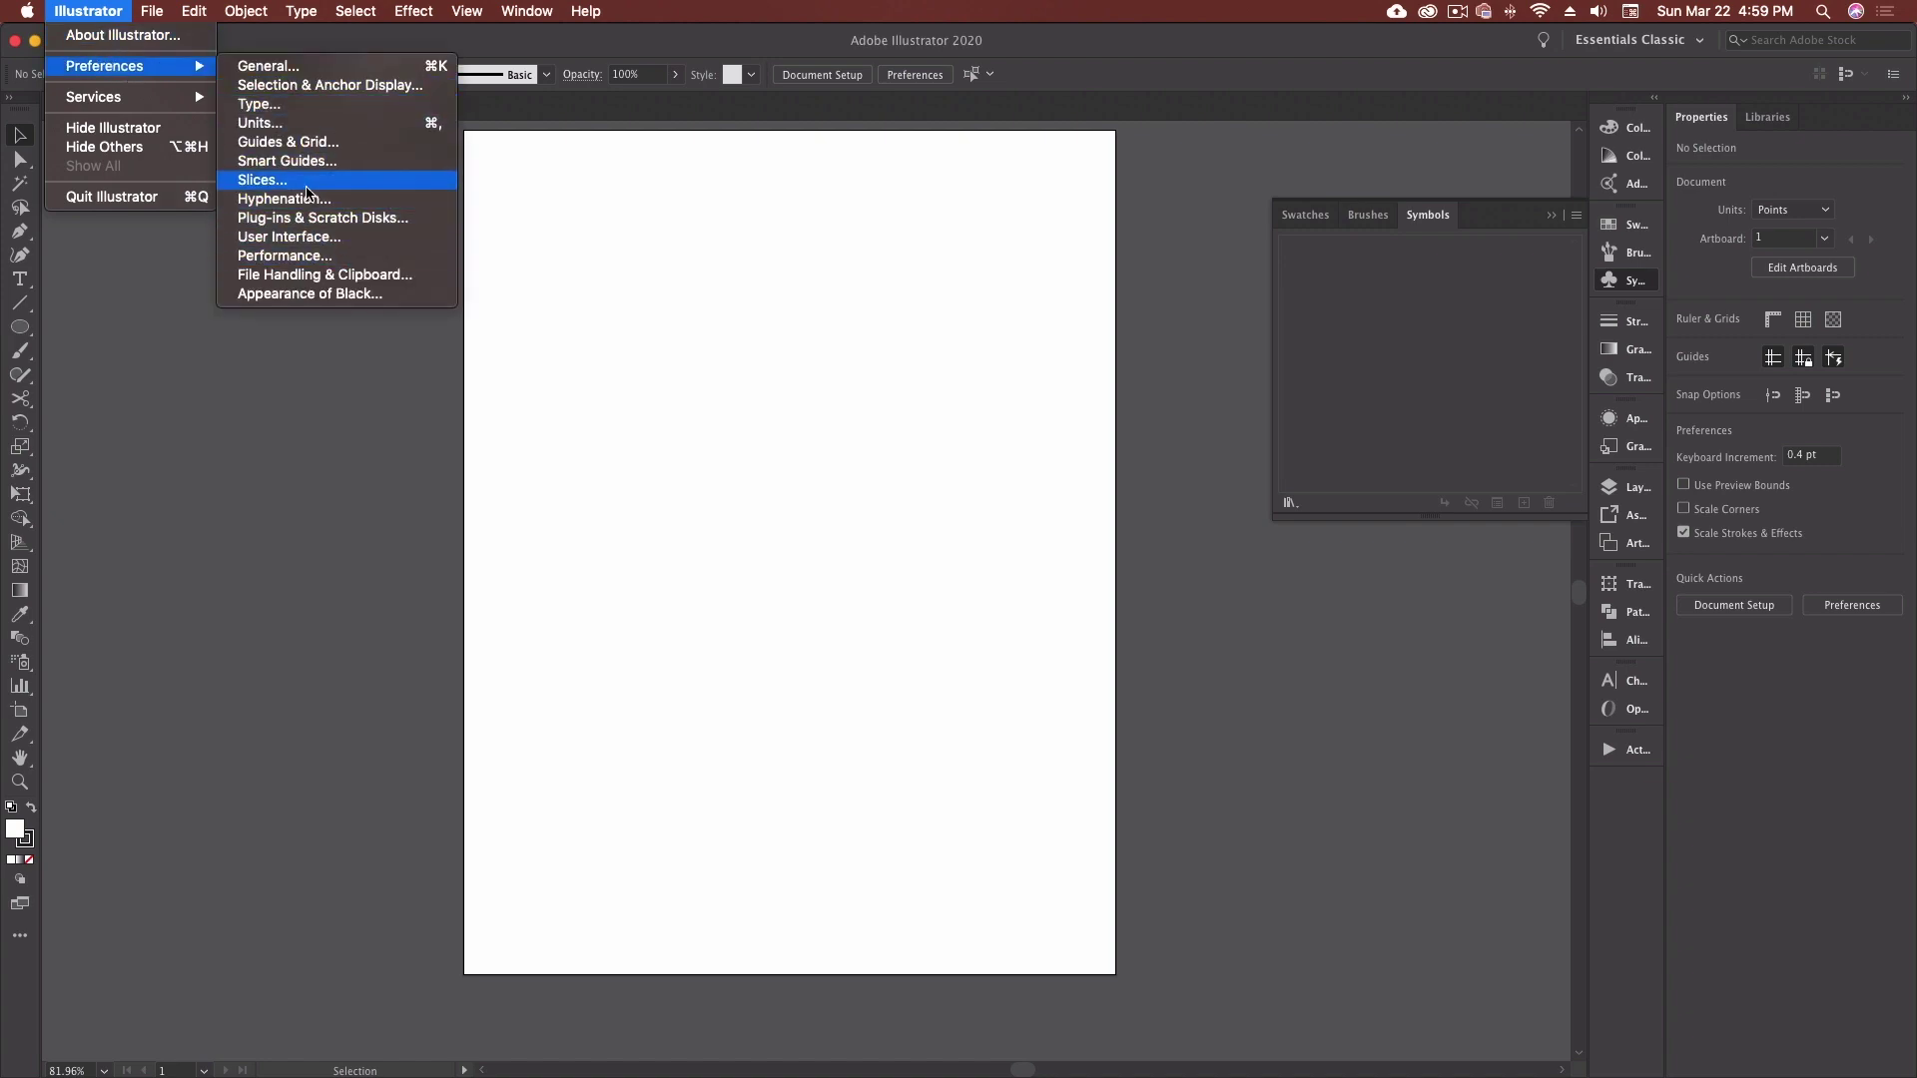
left_click(285, 67)
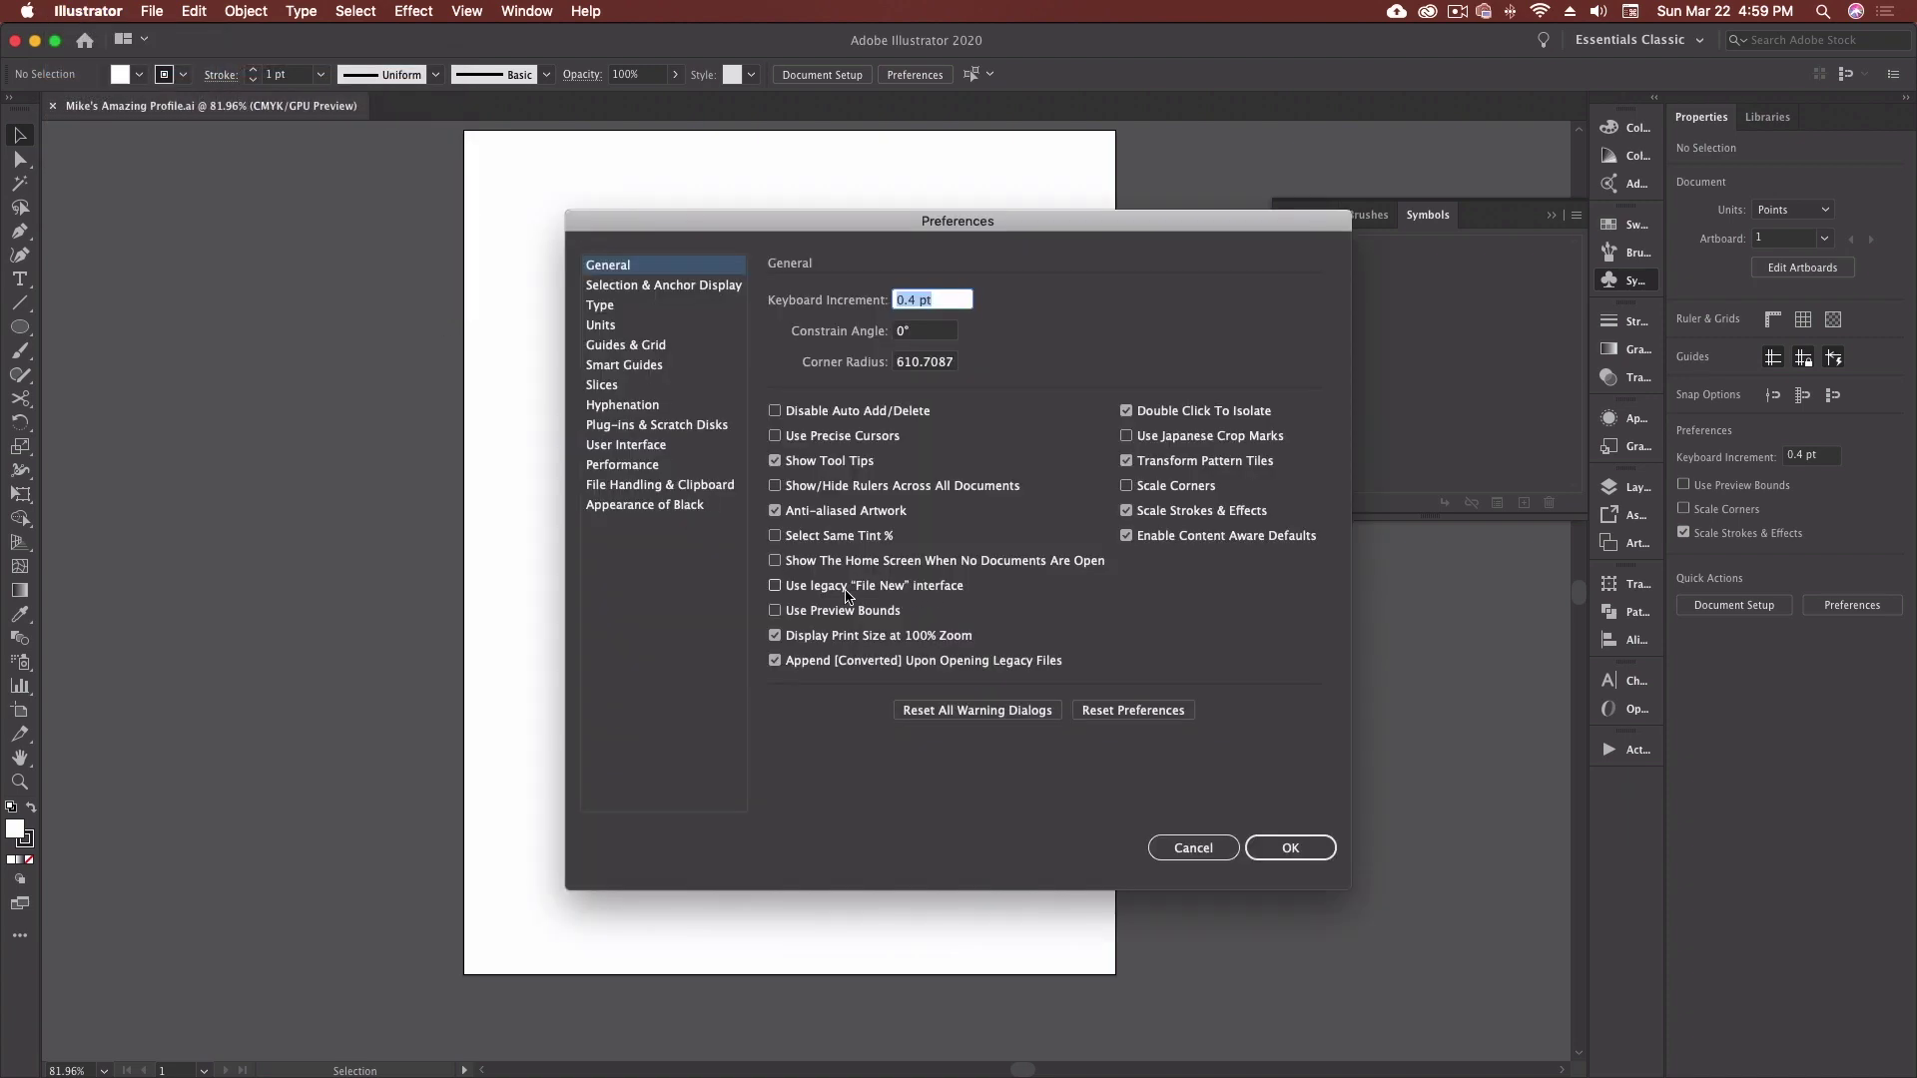
left_click(846, 591)
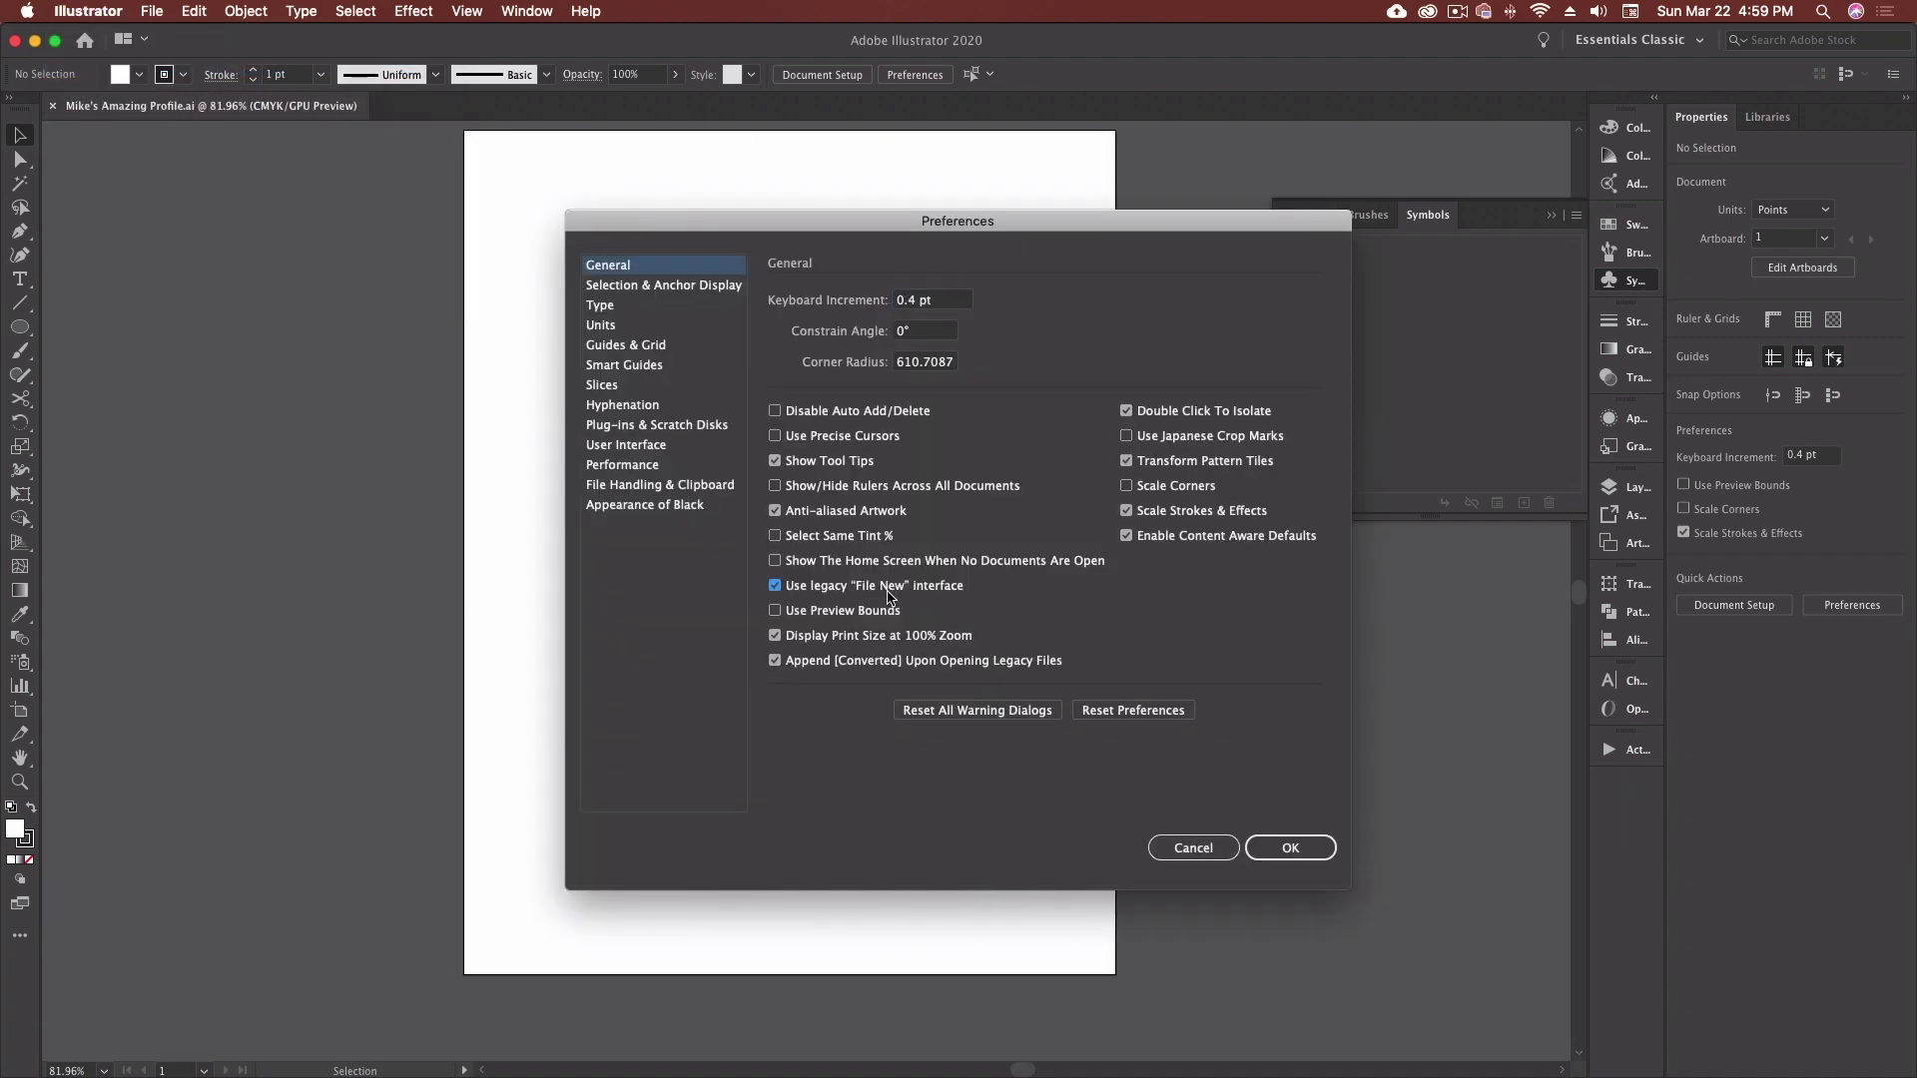
left_click(1289, 847)
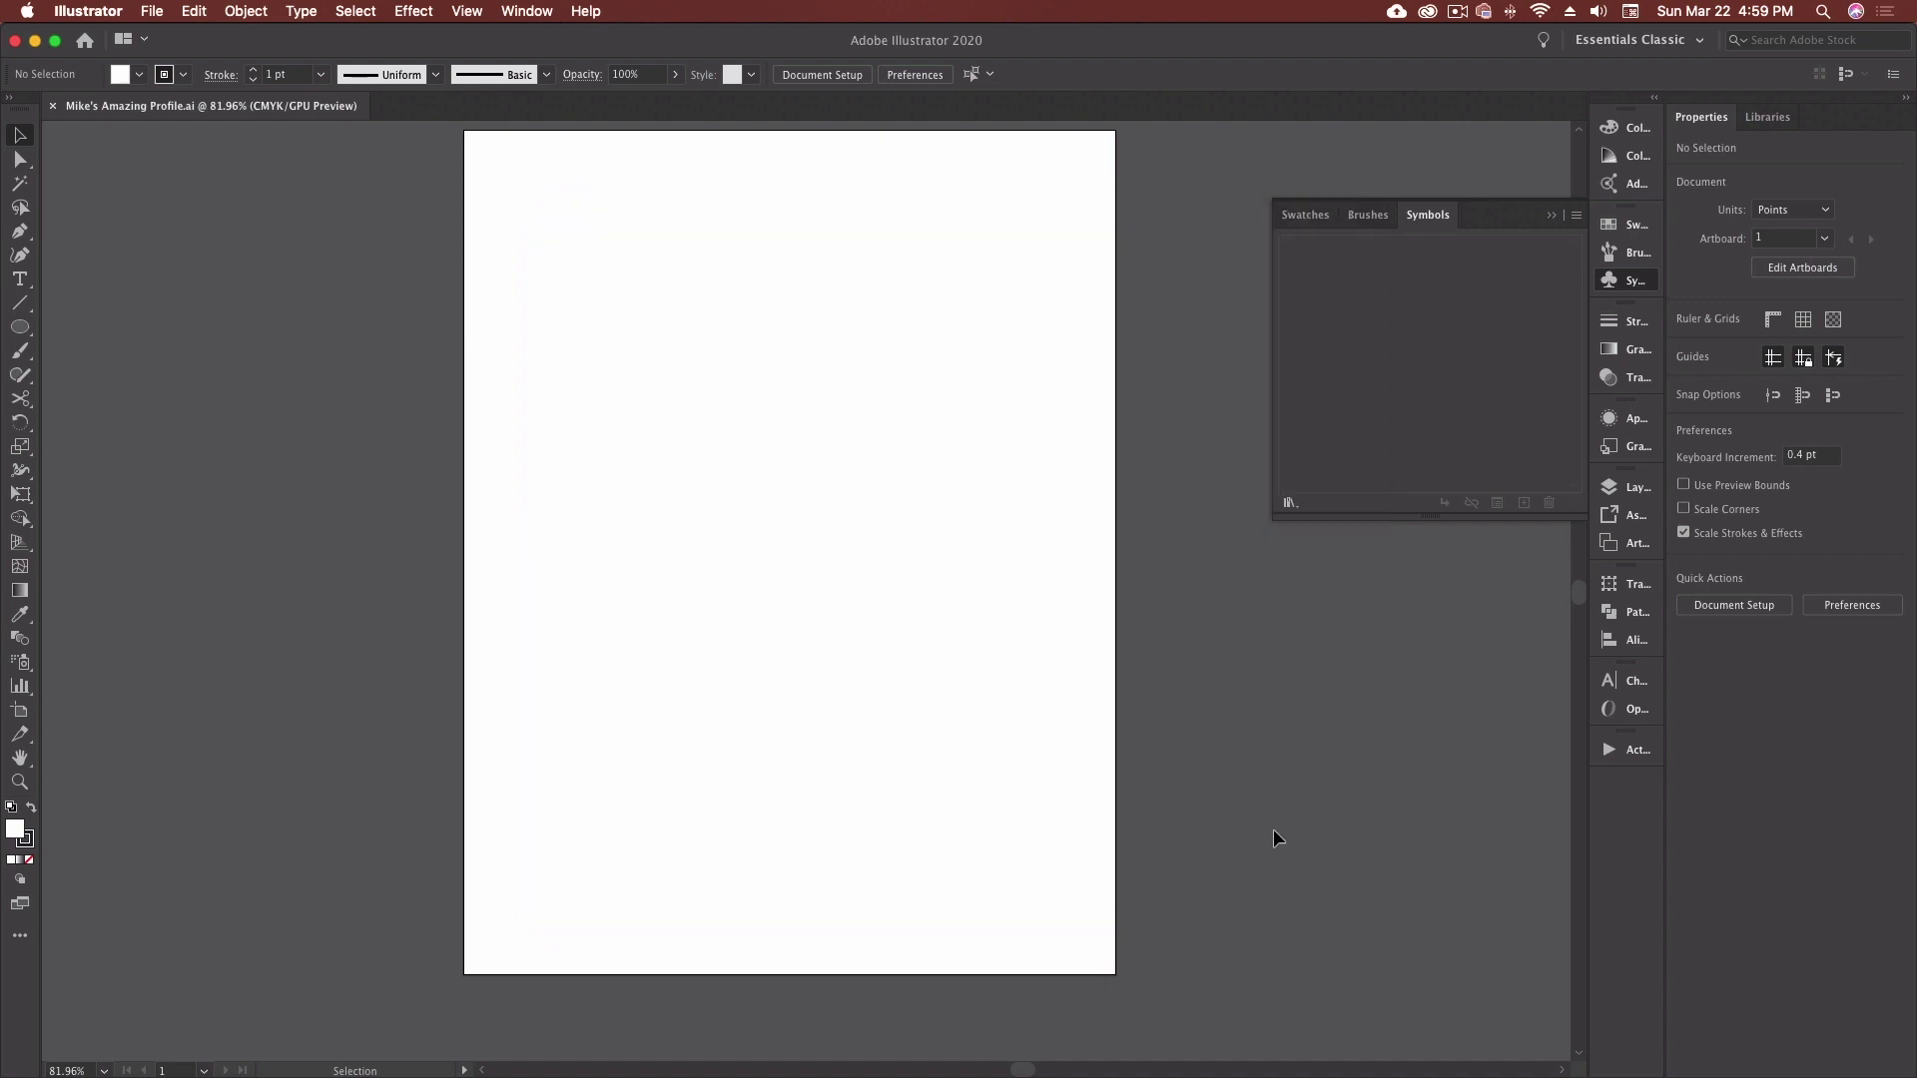
Create a new document from the custom "Amazing Profile" and check its brushes, symbols and swatches.
left_click(157, 17)
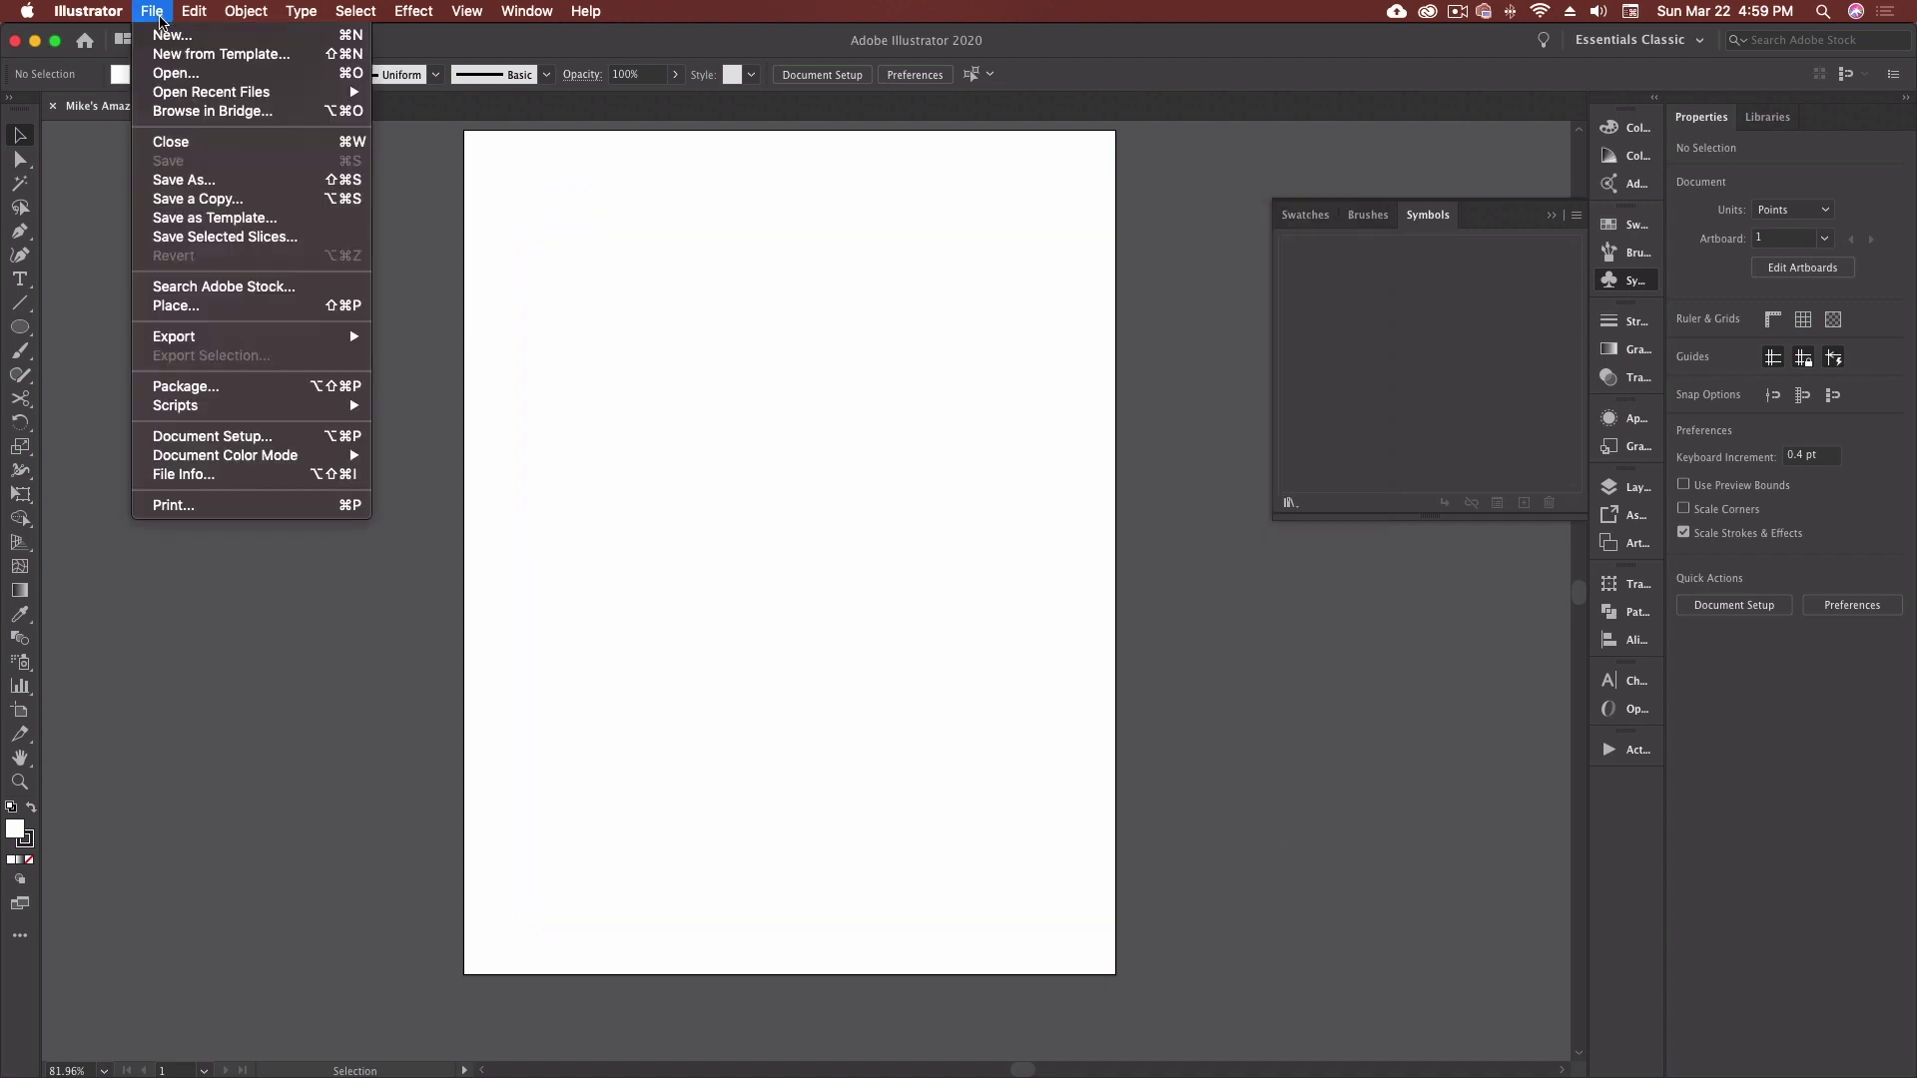
left_click(178, 37)
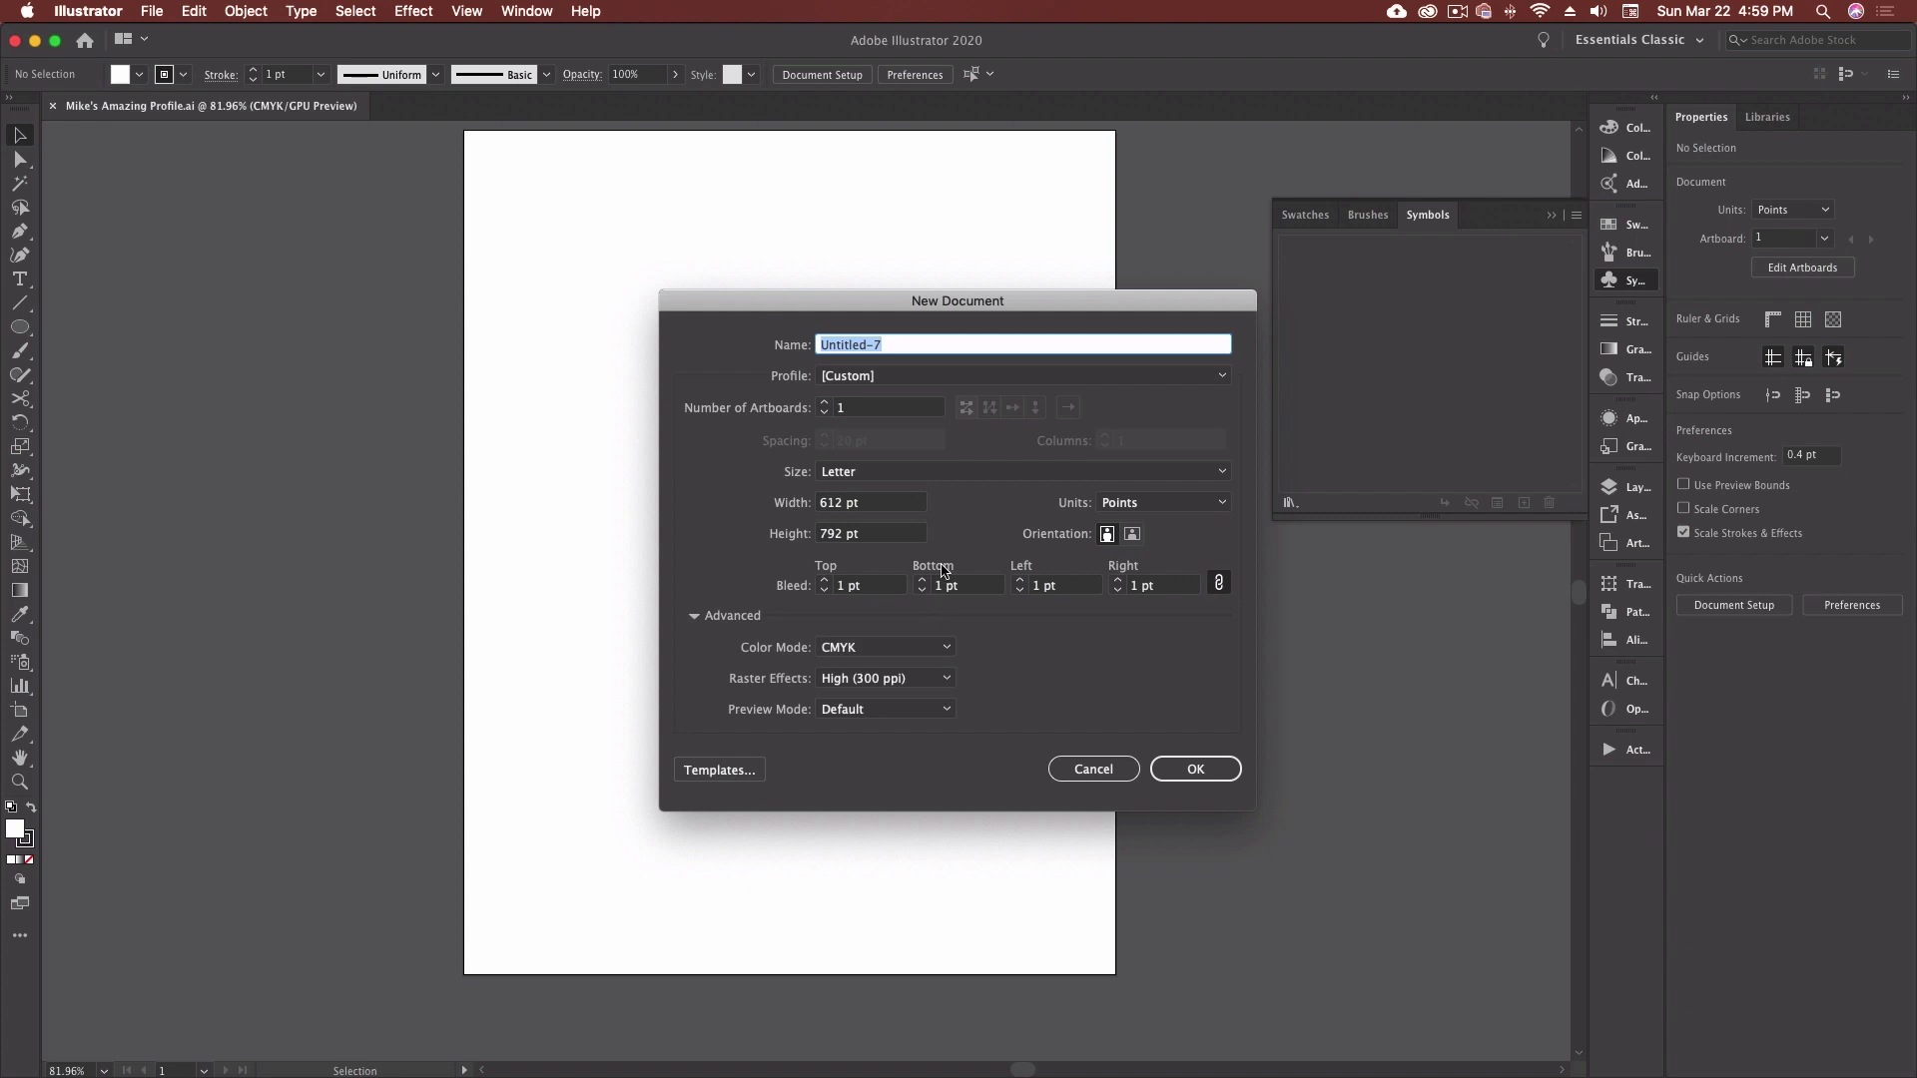
left_click(909, 378)
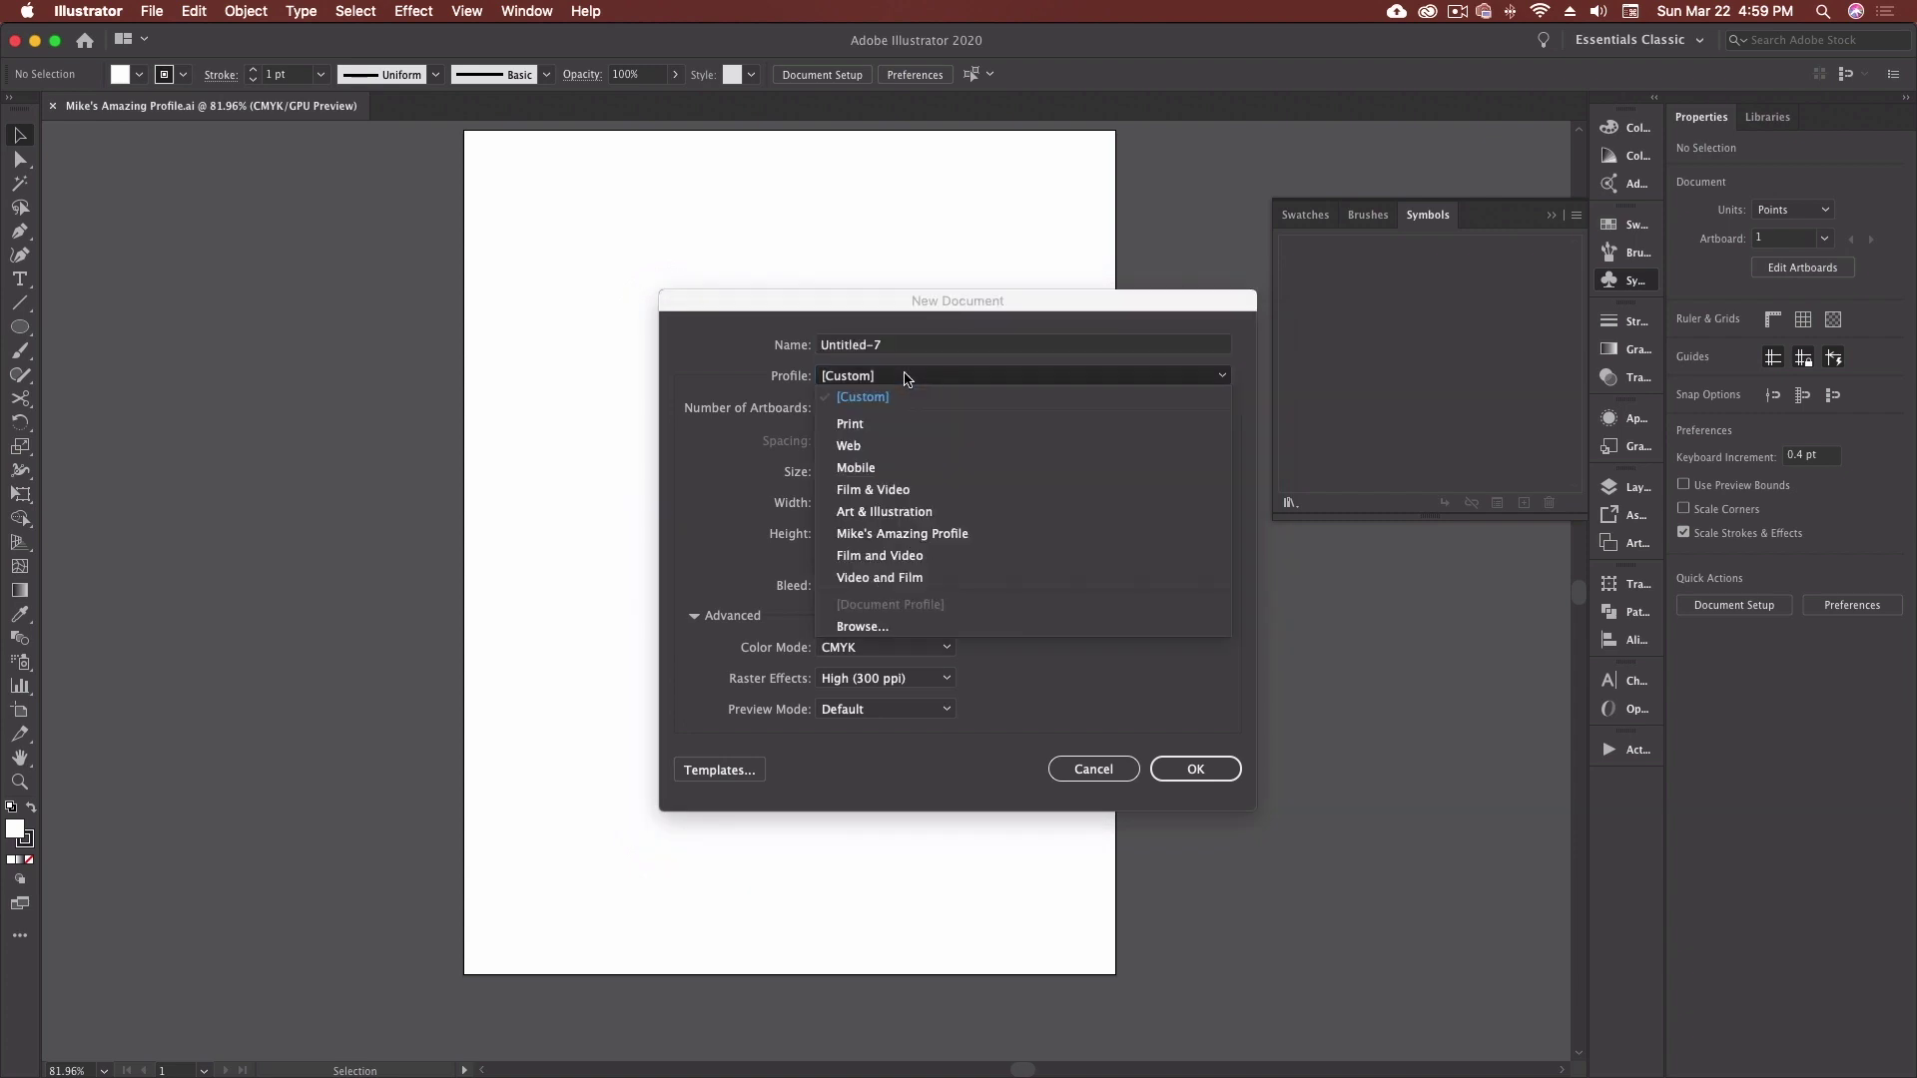
left_click(914, 533)
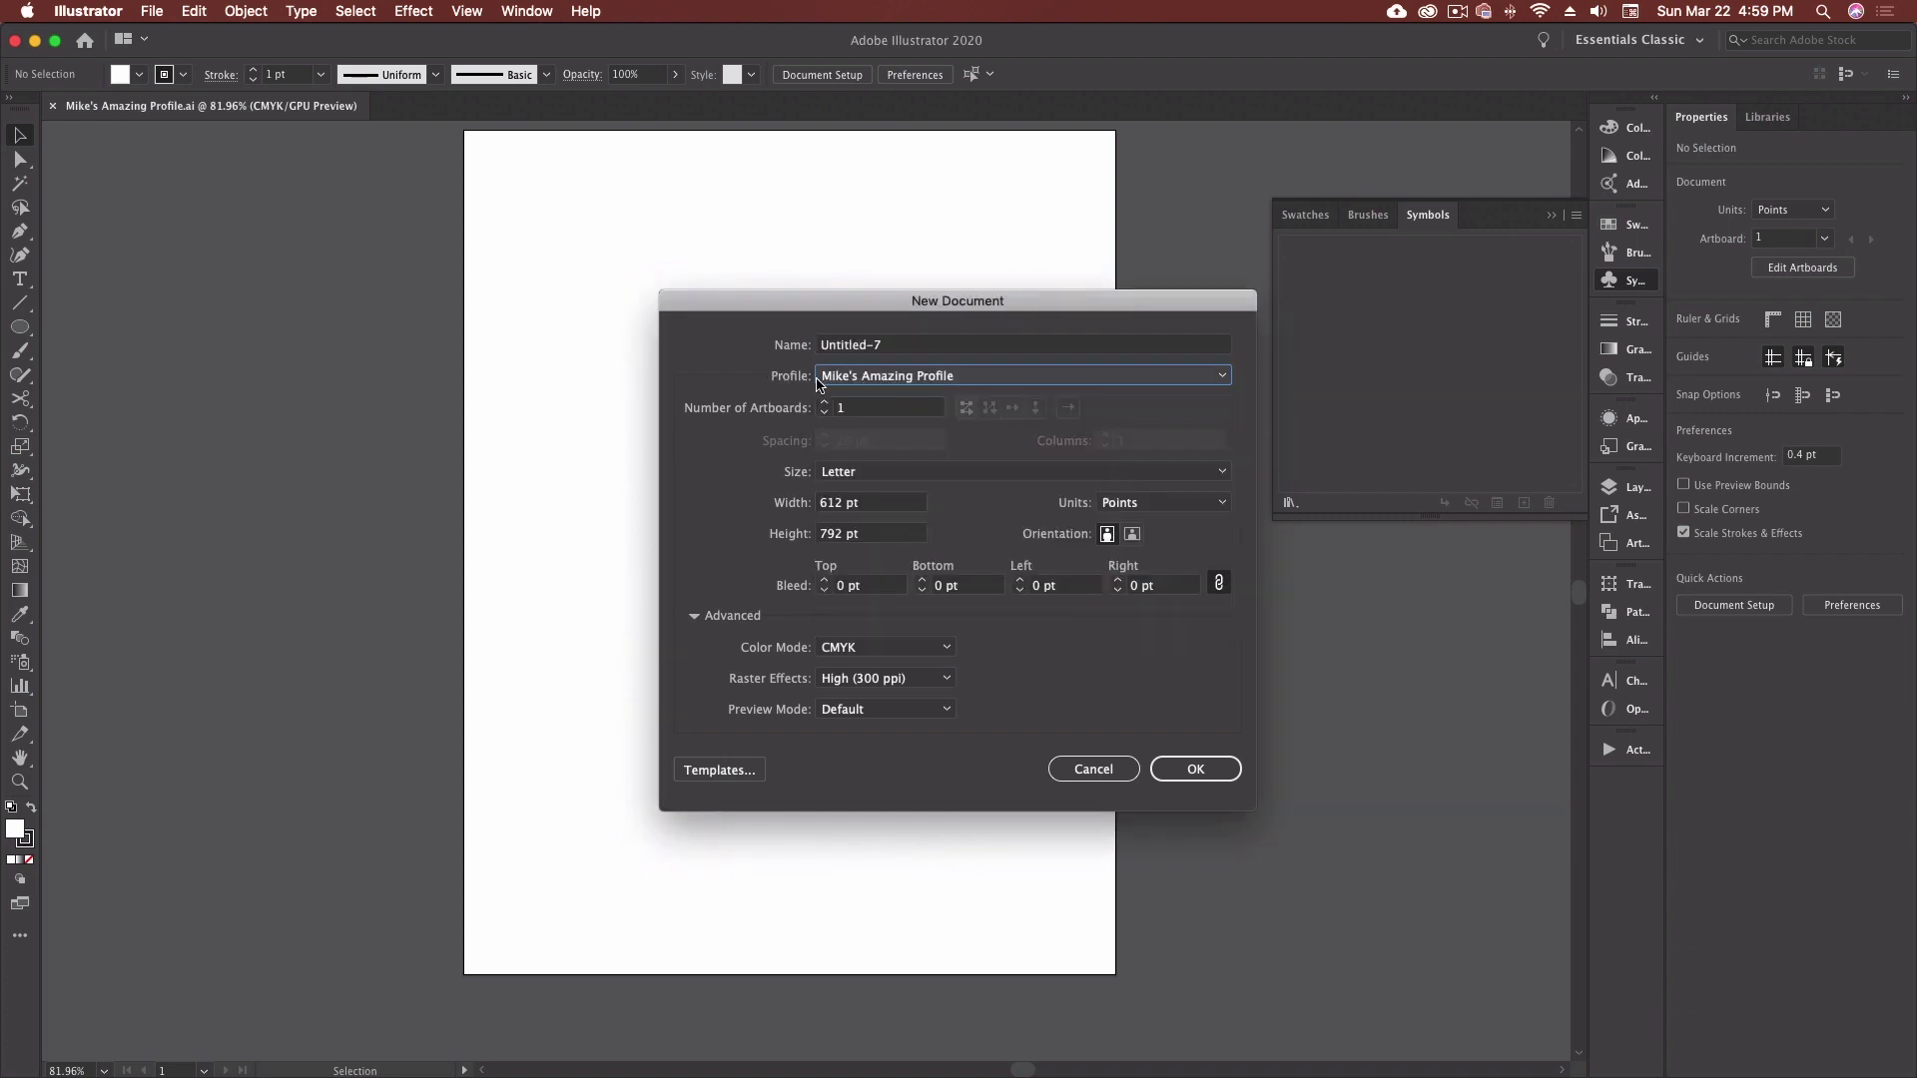
key("Return")
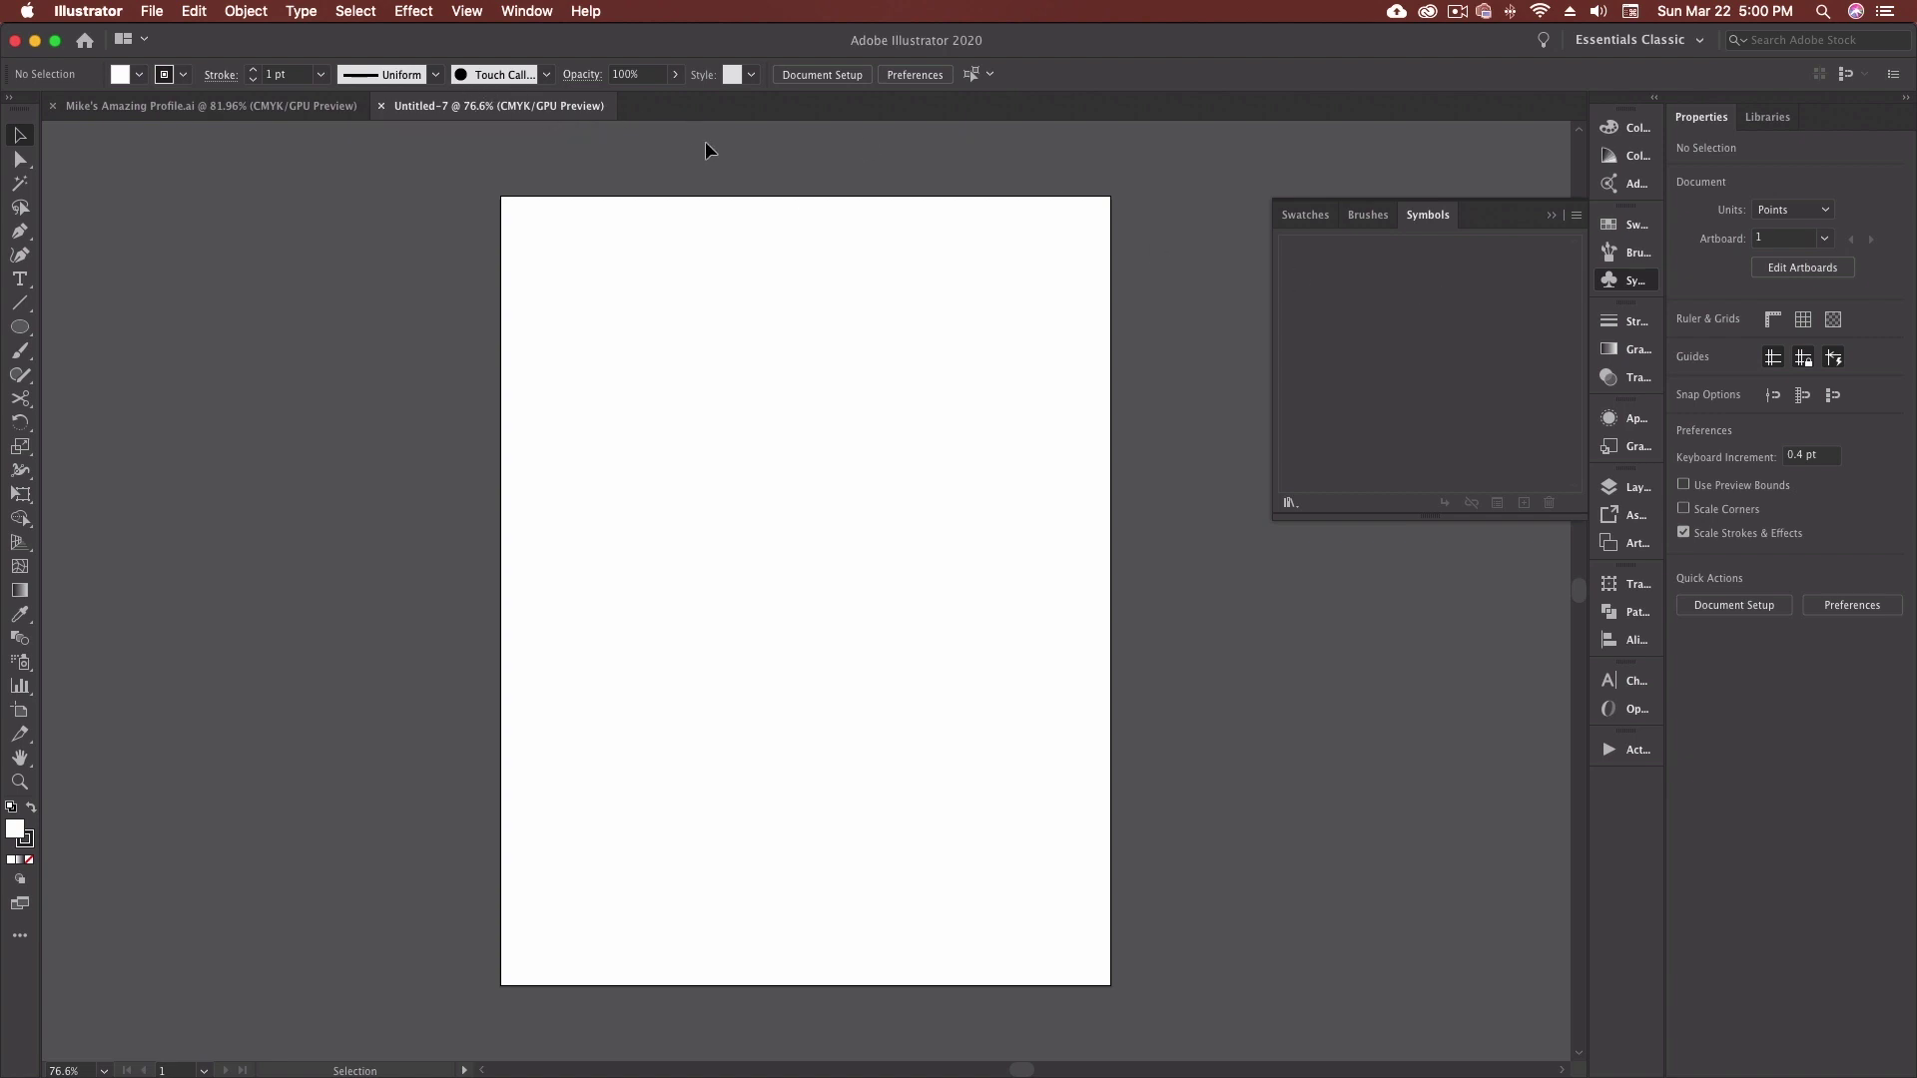
left_click(1368, 216)
left_click(1422, 216)
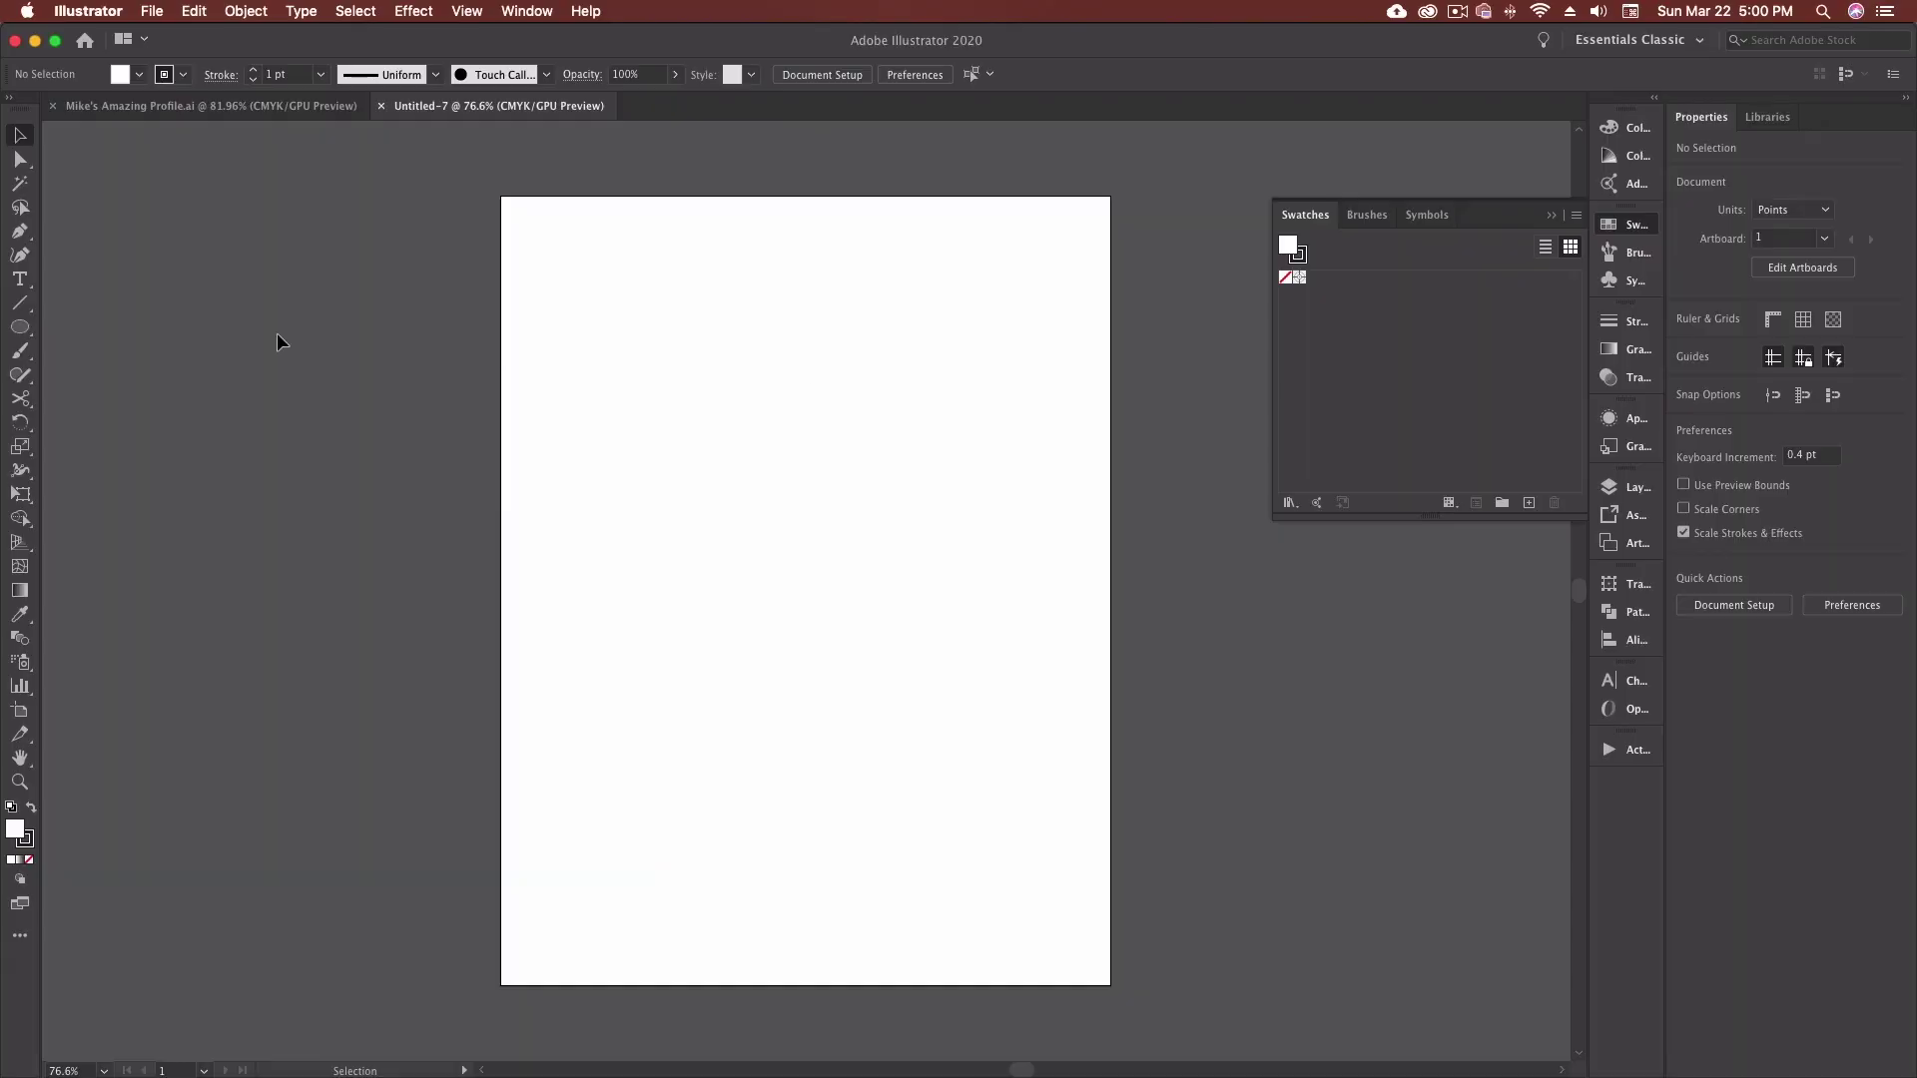
Draw a rectangle about 121 by 135 pt and fill it with burgundy, about C 26, M 98, Y 62, K 15.
left_click(20, 327)
left_click_drag(20, 327, 119, 321)
left_click_drag(642, 317, 764, 452)
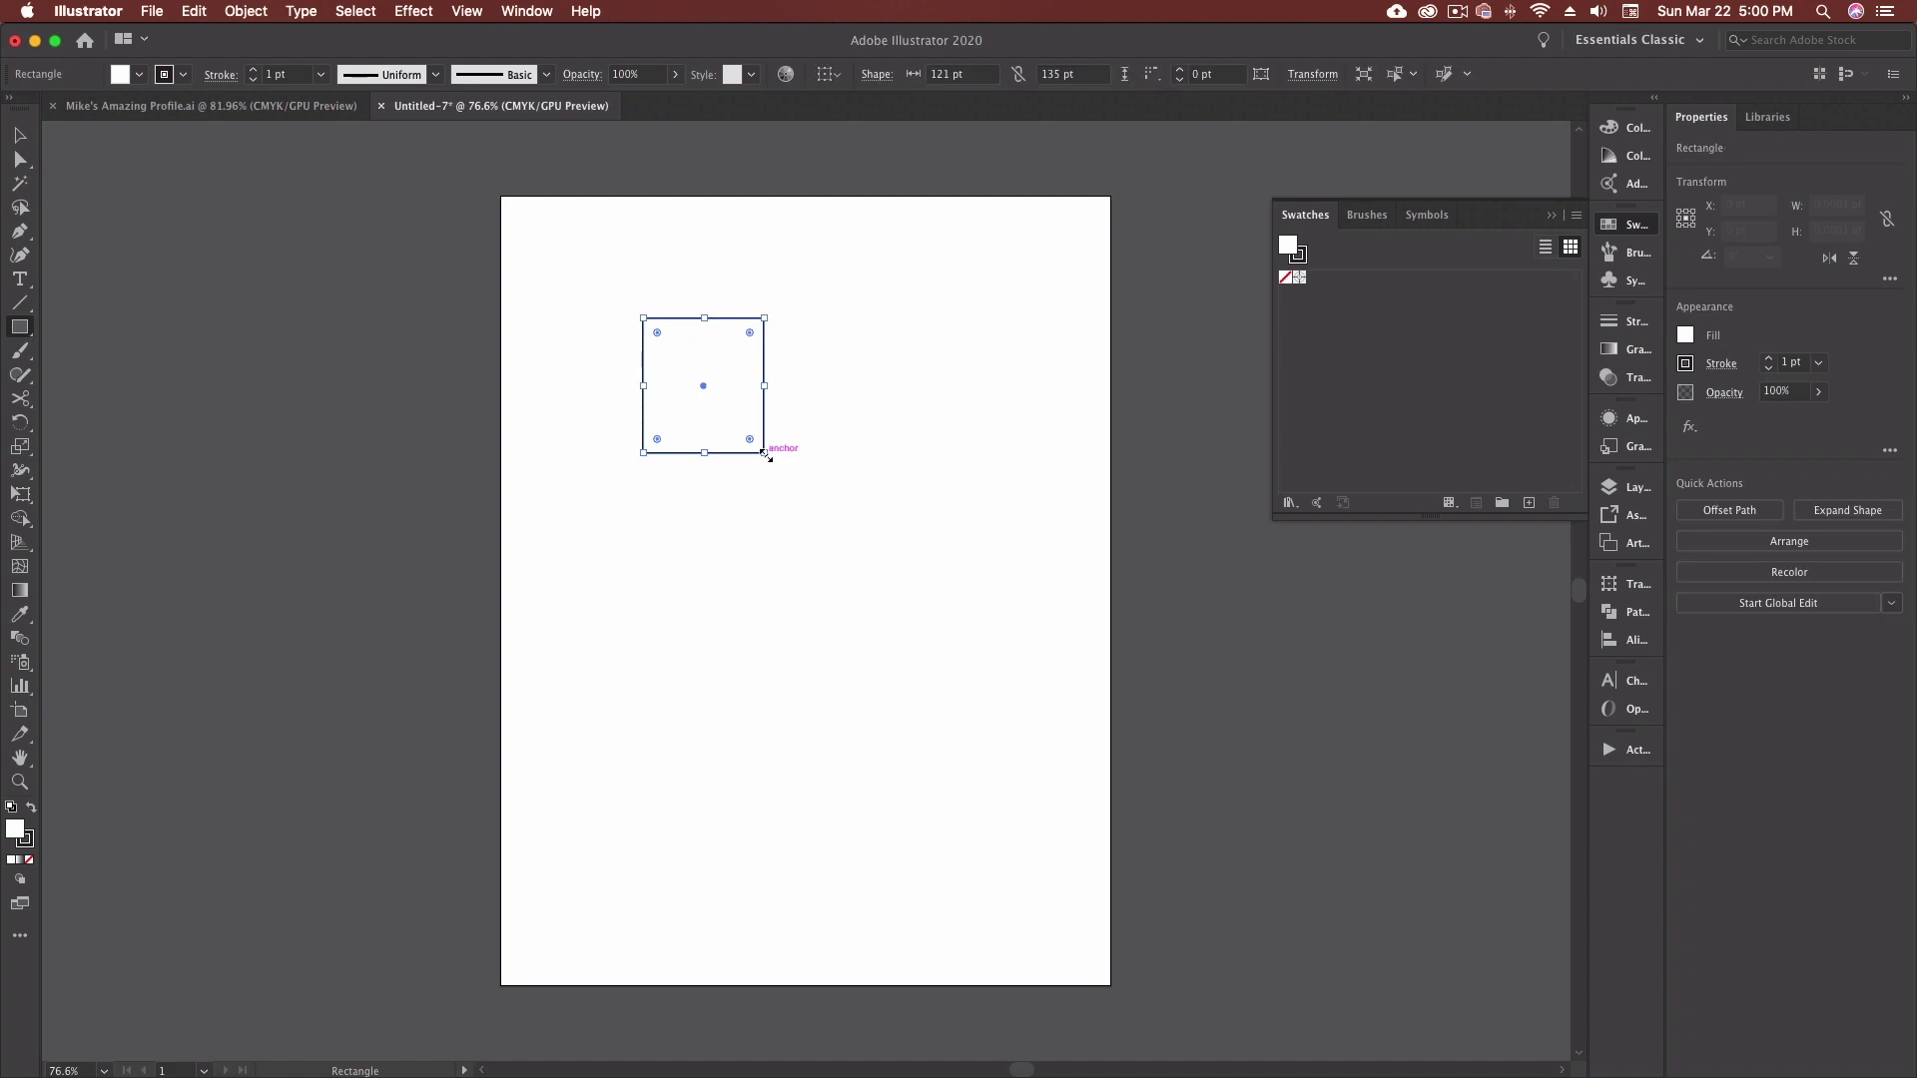
double_click(17, 829)
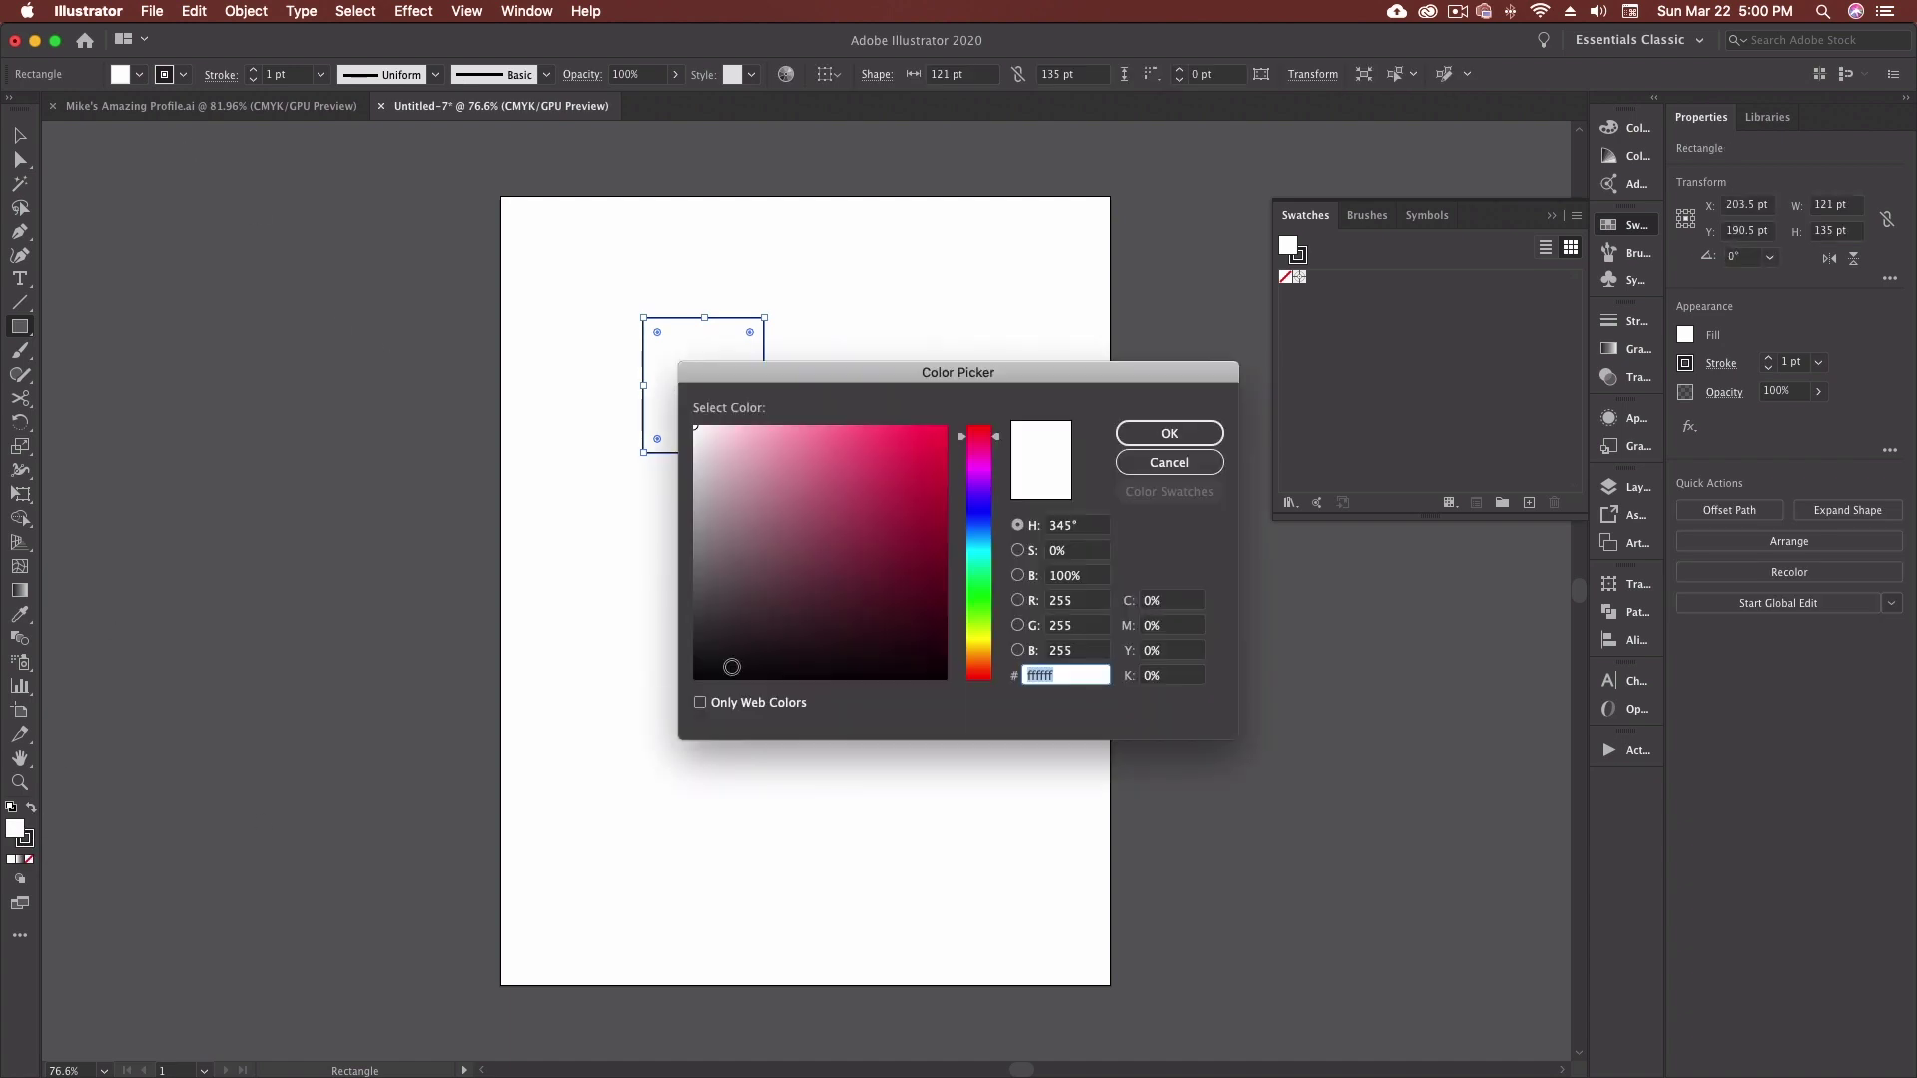
left_click(891, 515)
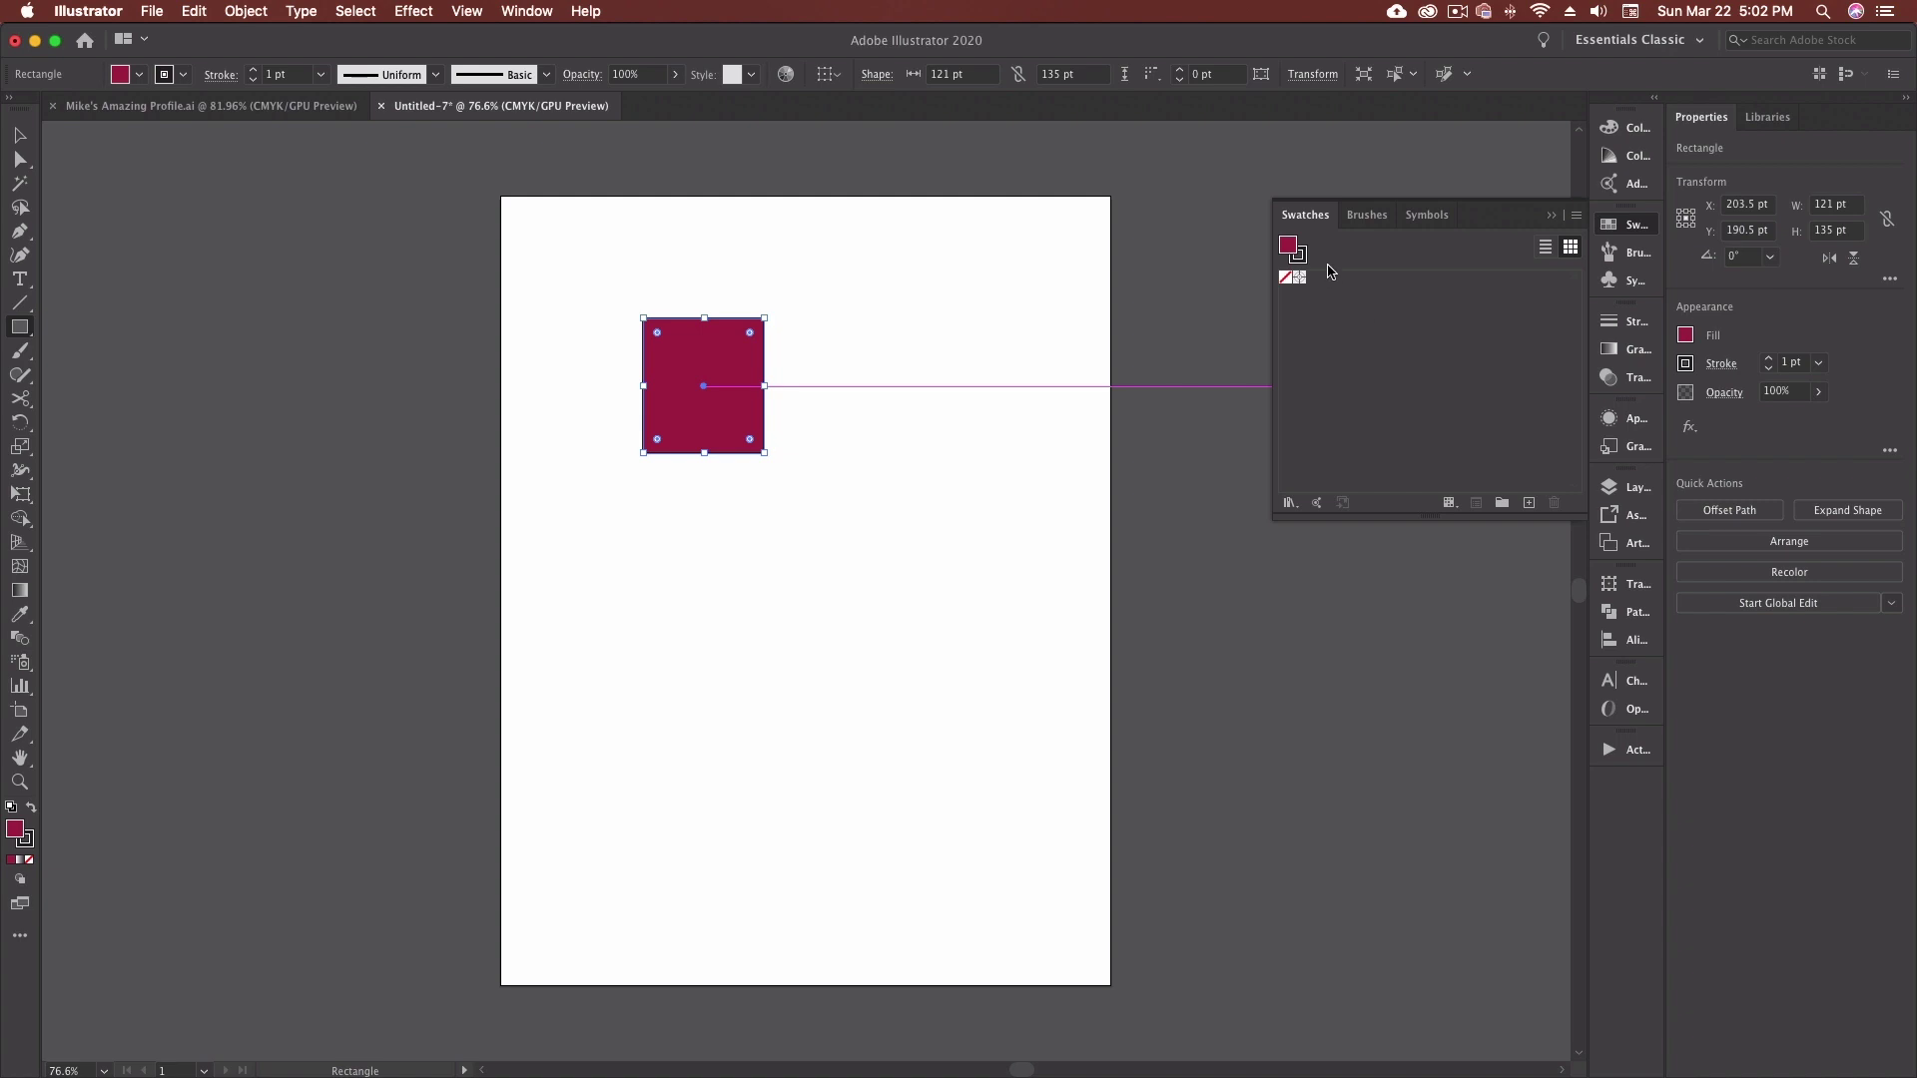
Add the rectangle's fill as a global process colour swatch named "Burgundy Wine On My Shirt".
left_click_drag(1295, 249, 1301, 276)
double_click(1315, 279)
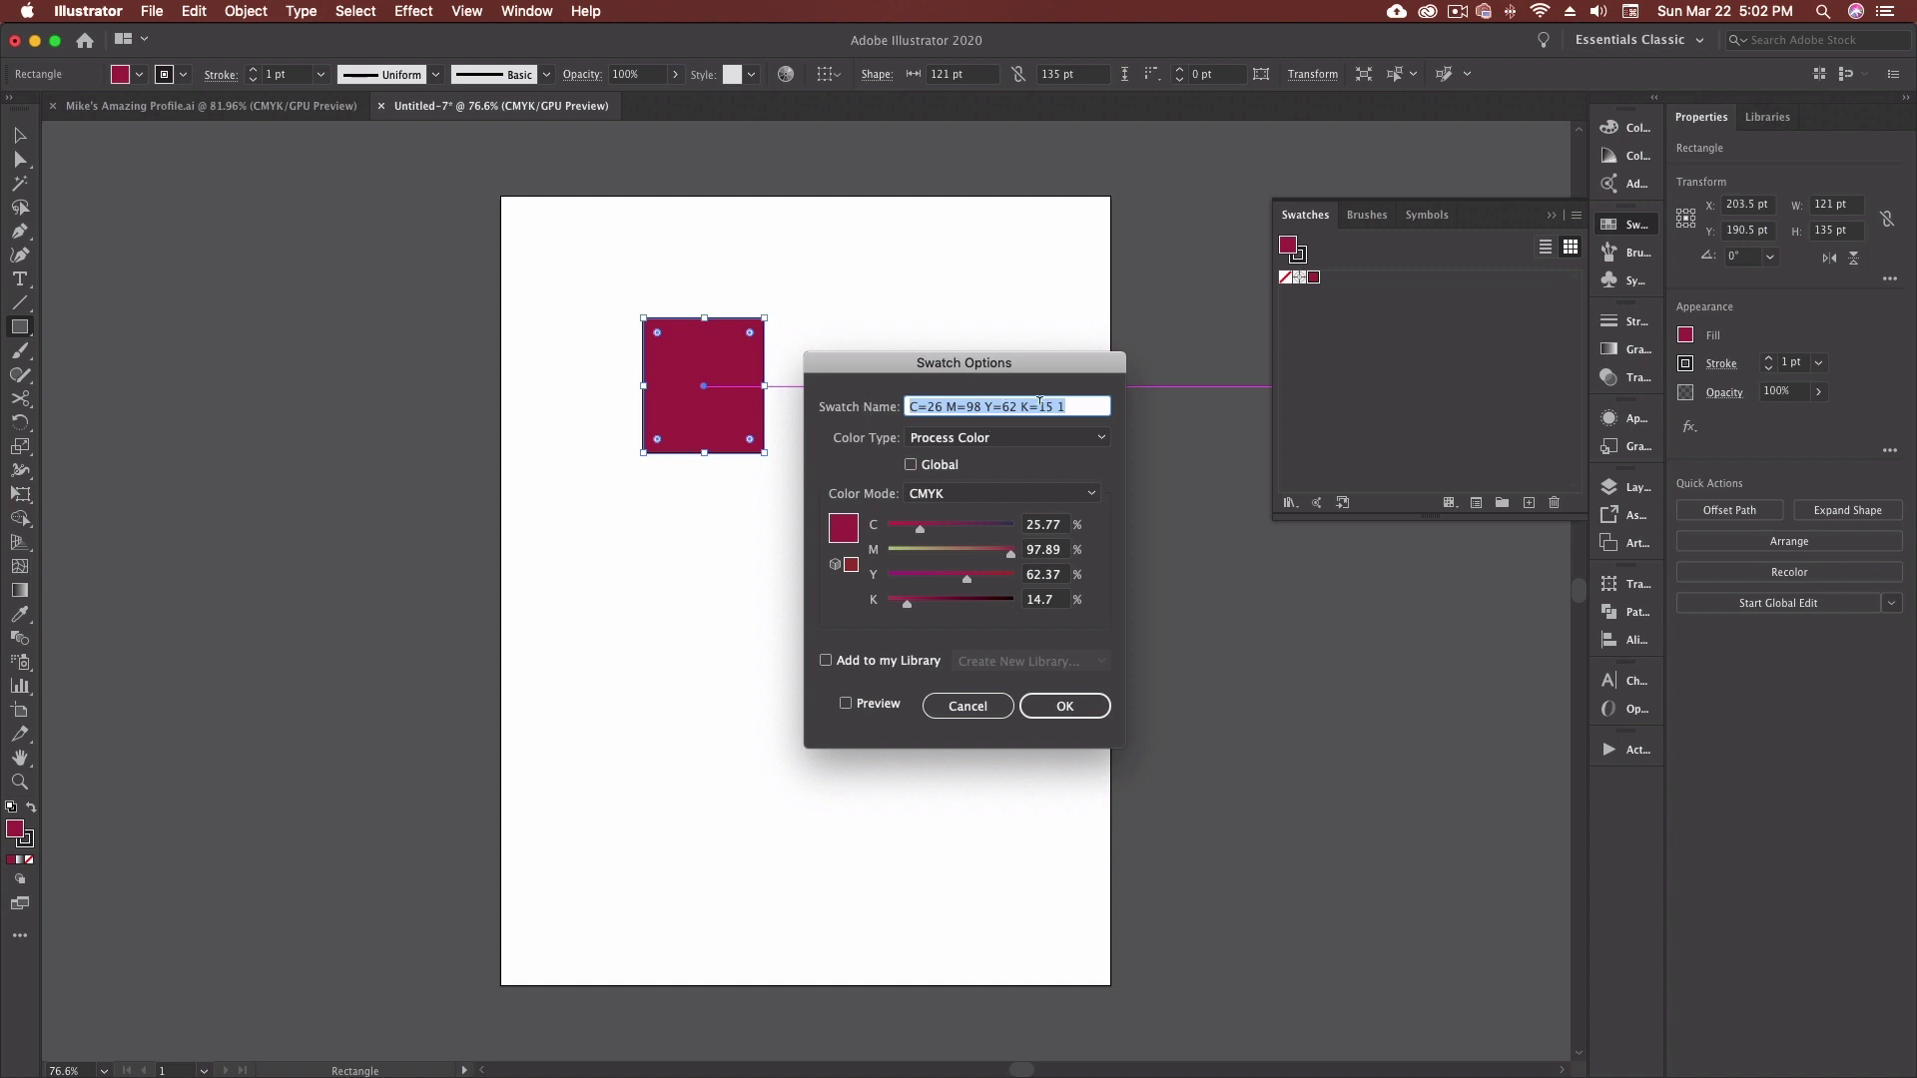
type("Burgundy Wine On My Shirt")
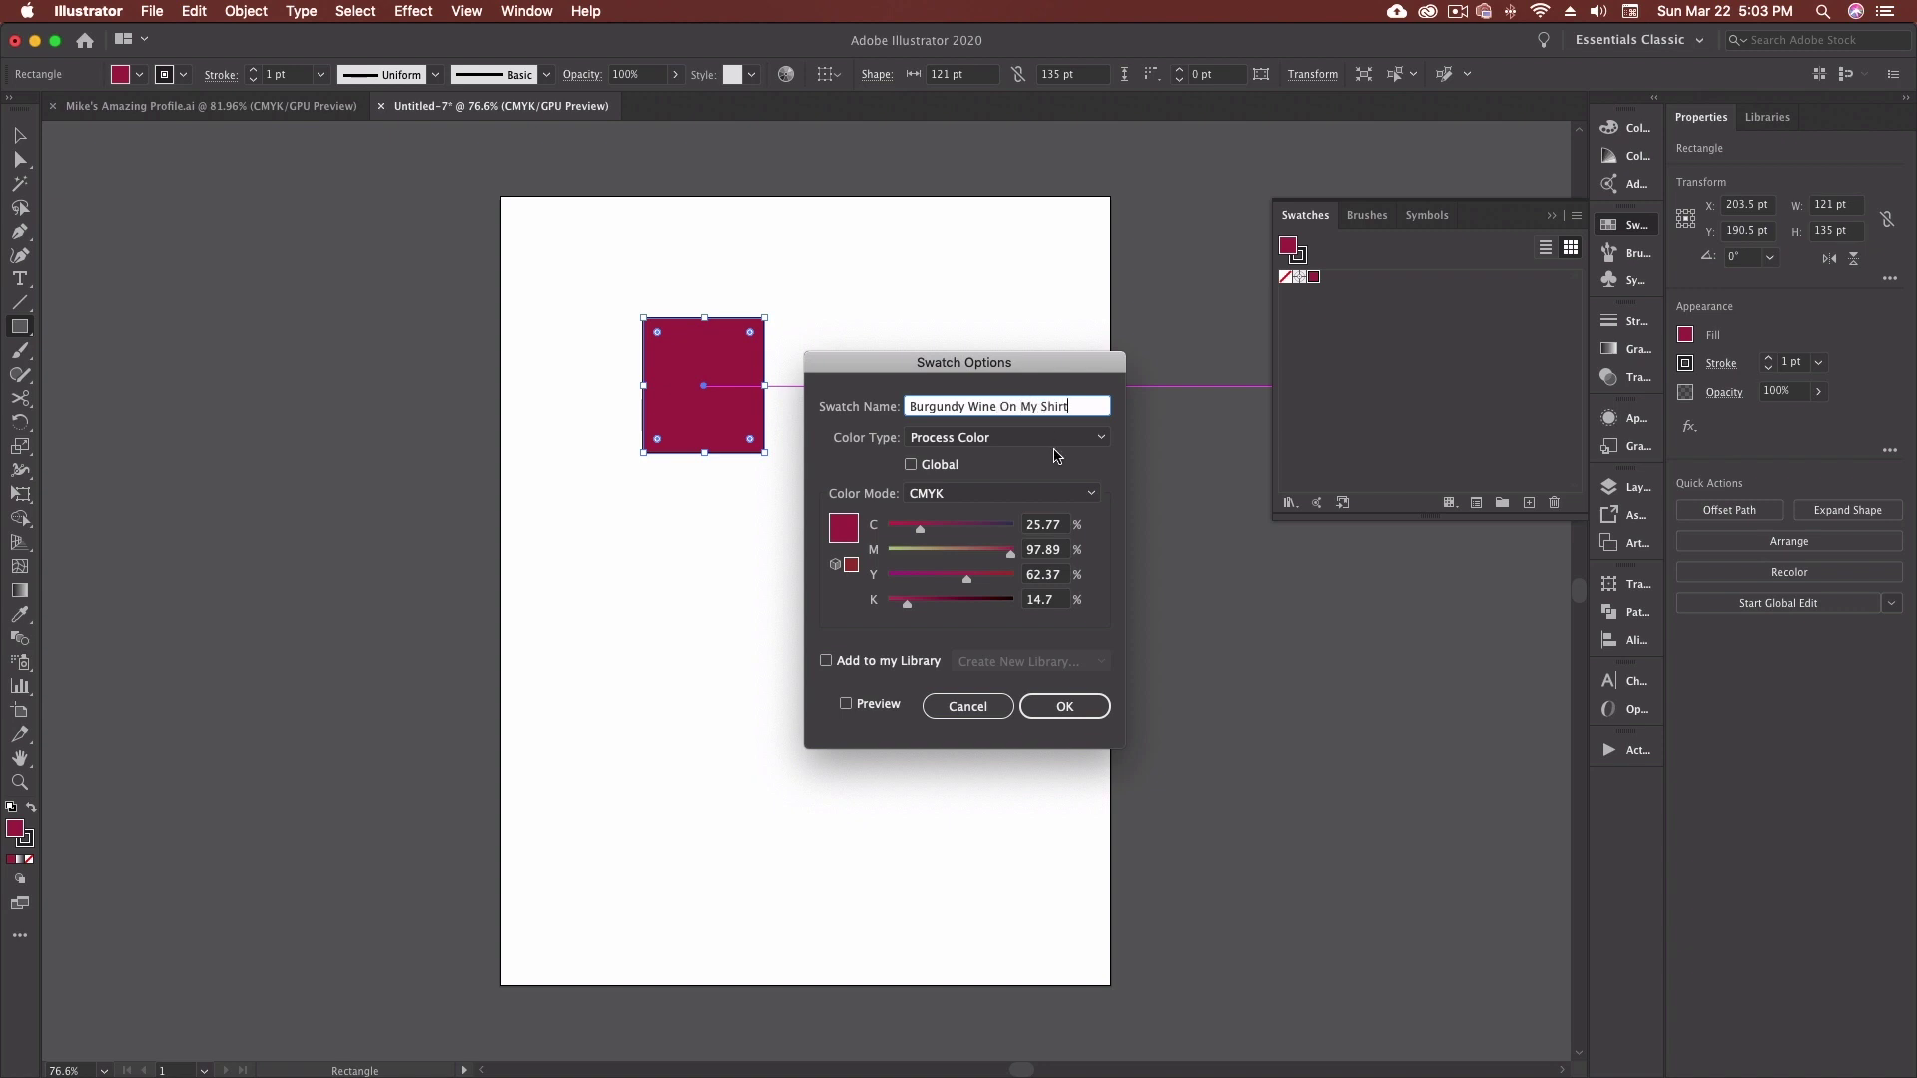
key("Tab")
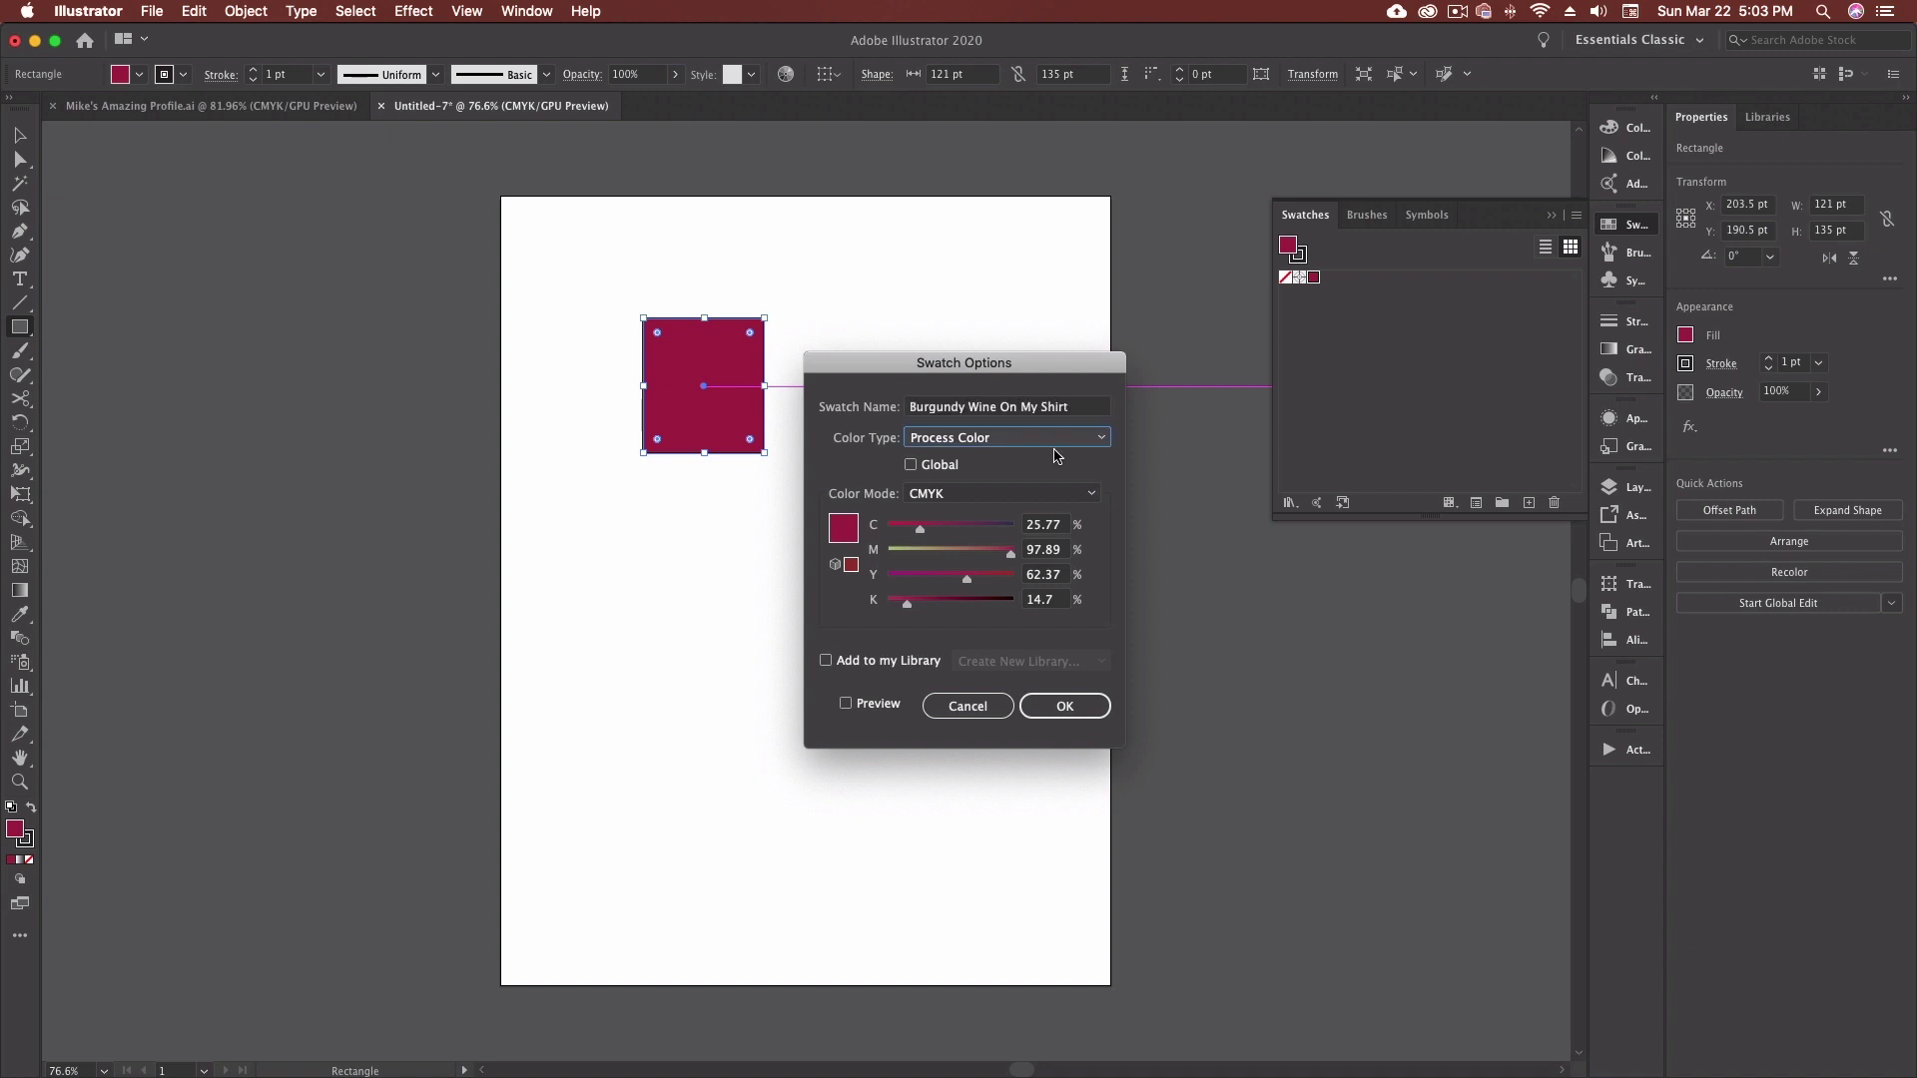
left_click(966, 448)
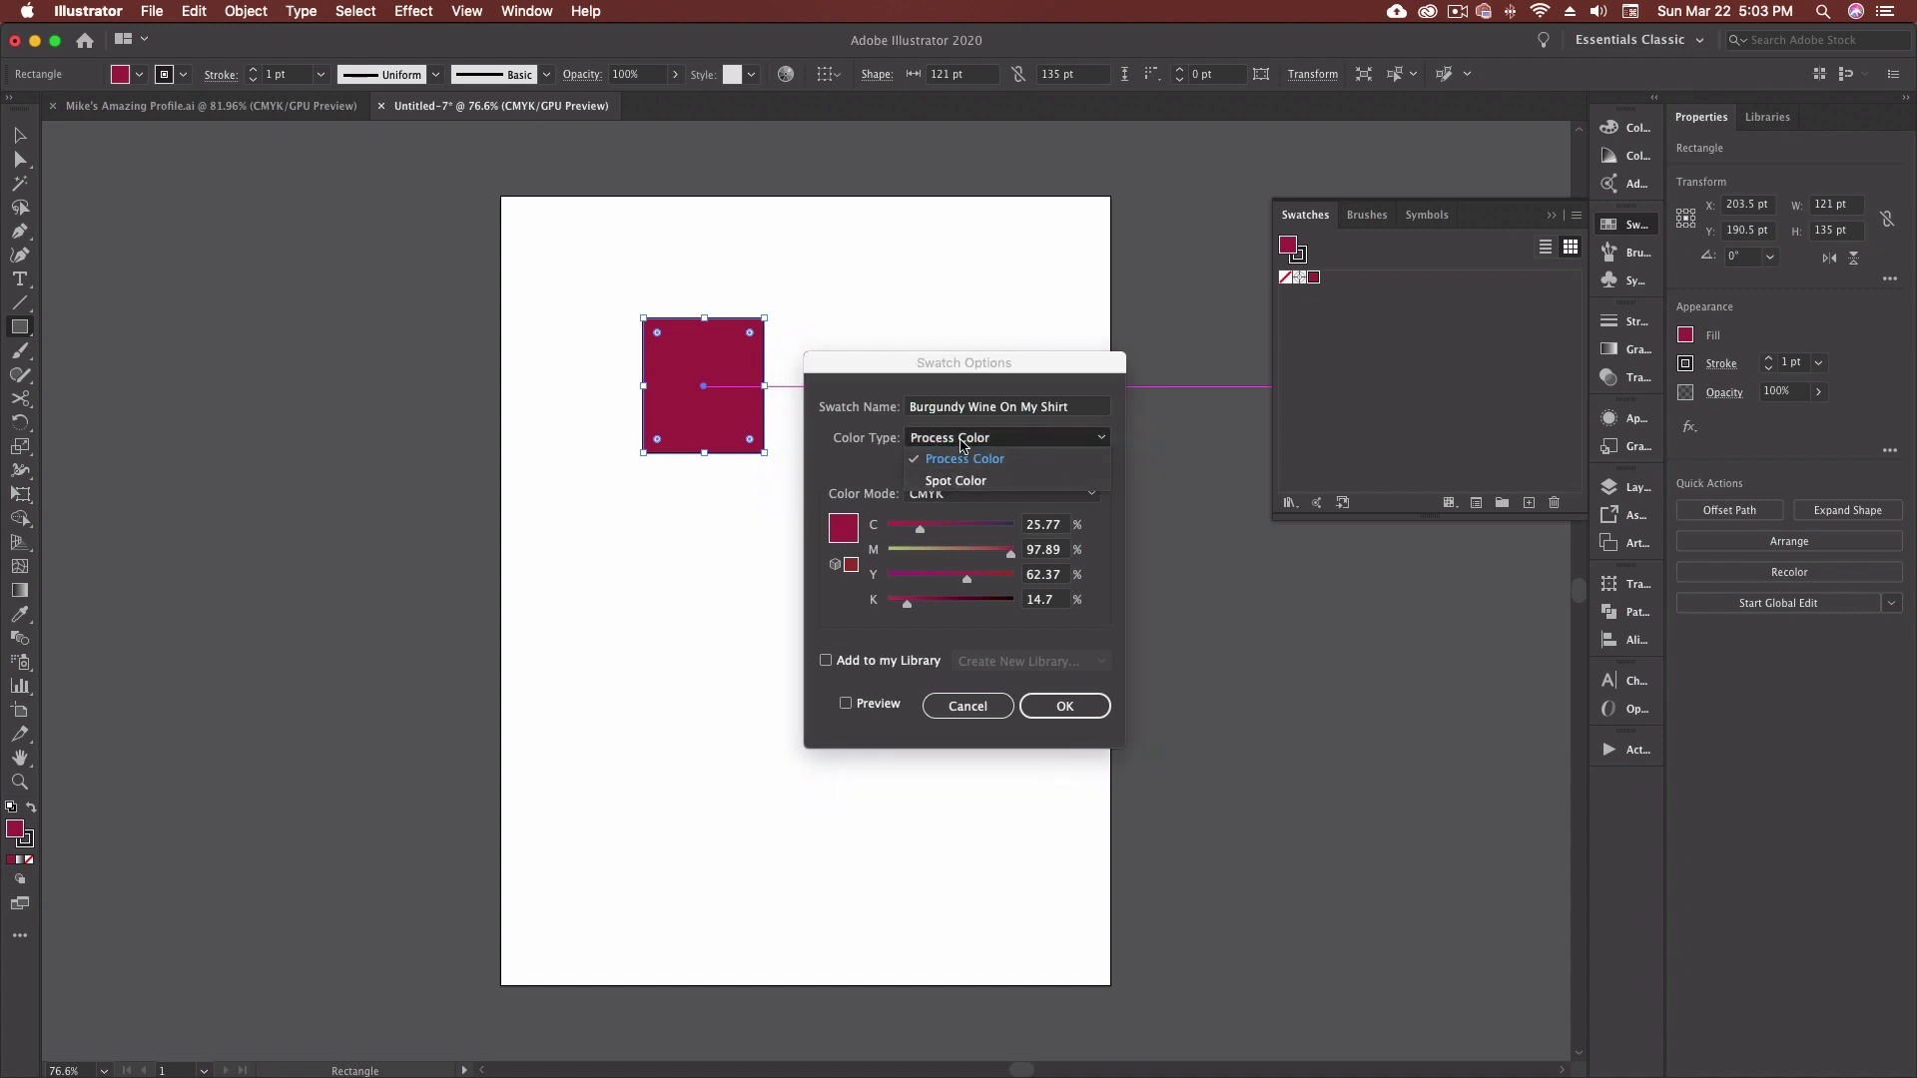
left_click(962, 445)
left_click(912, 465)
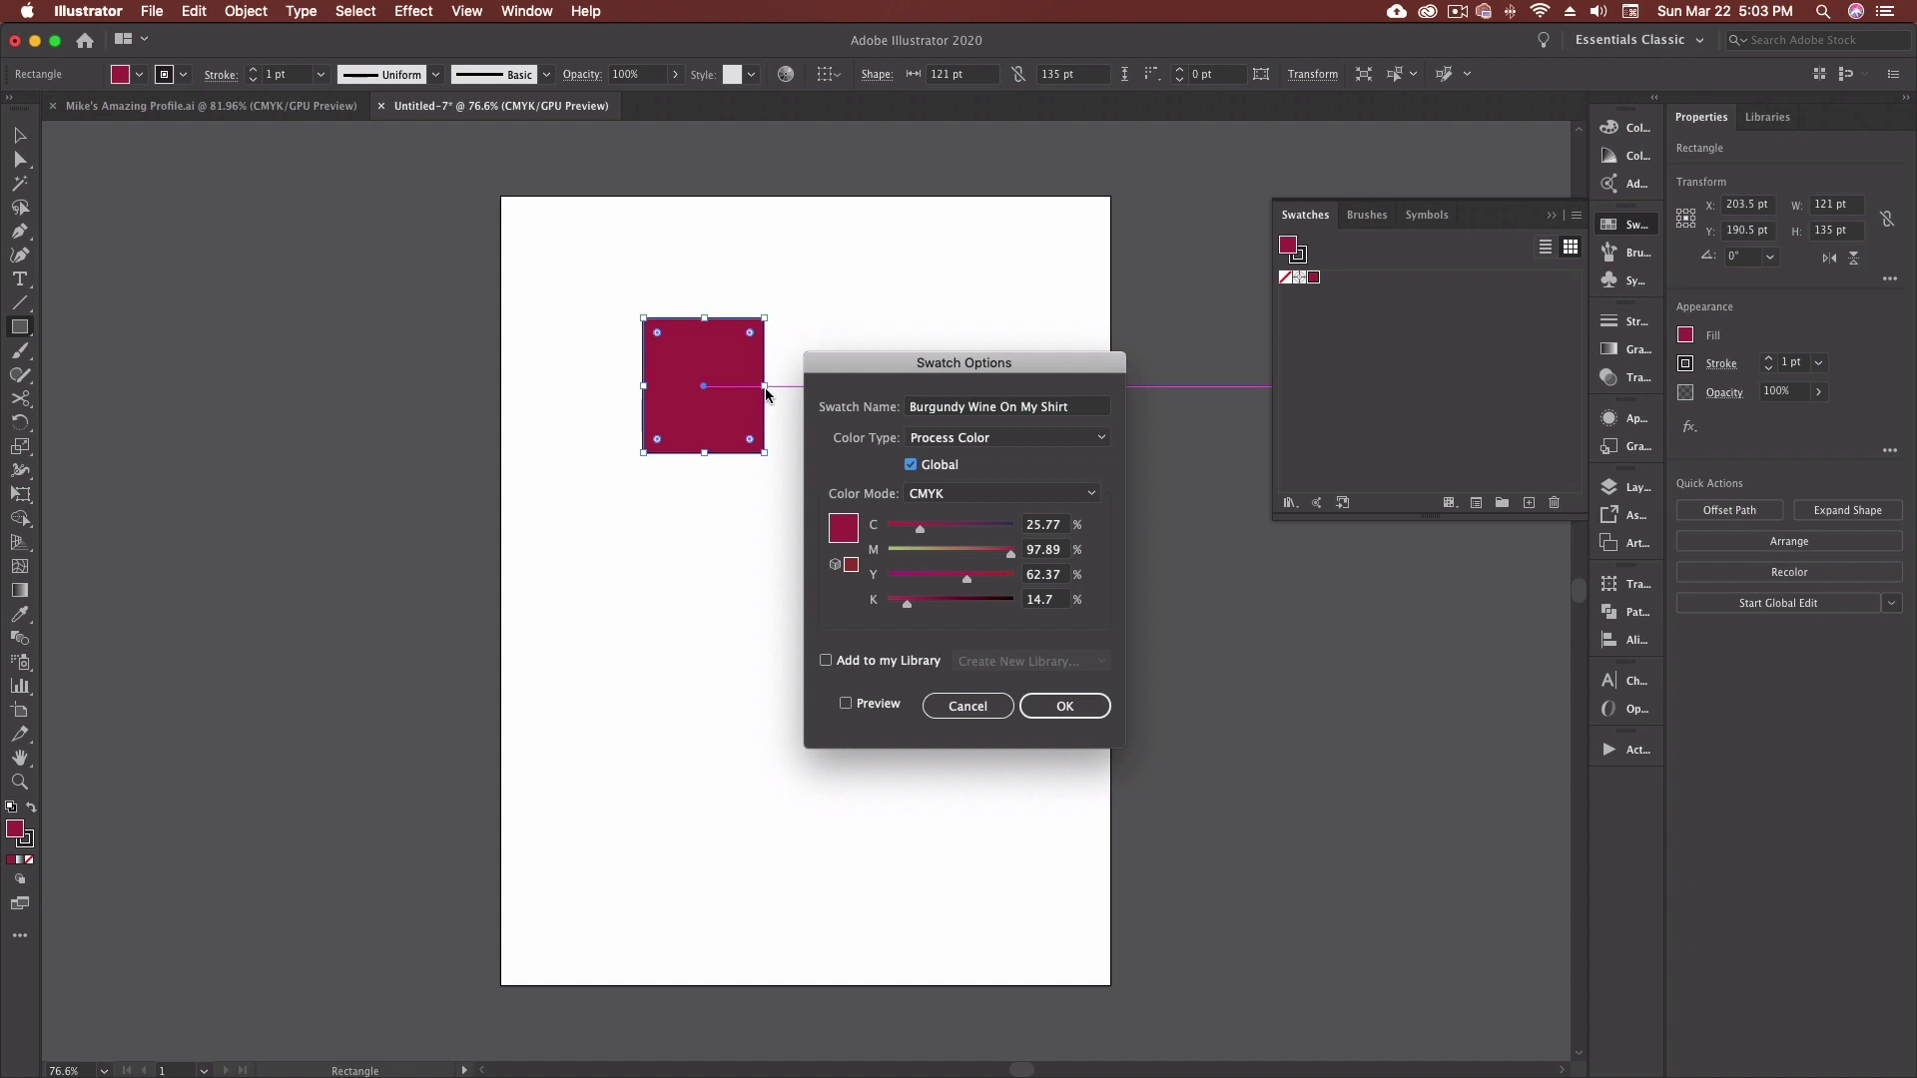
left_click(1064, 706)
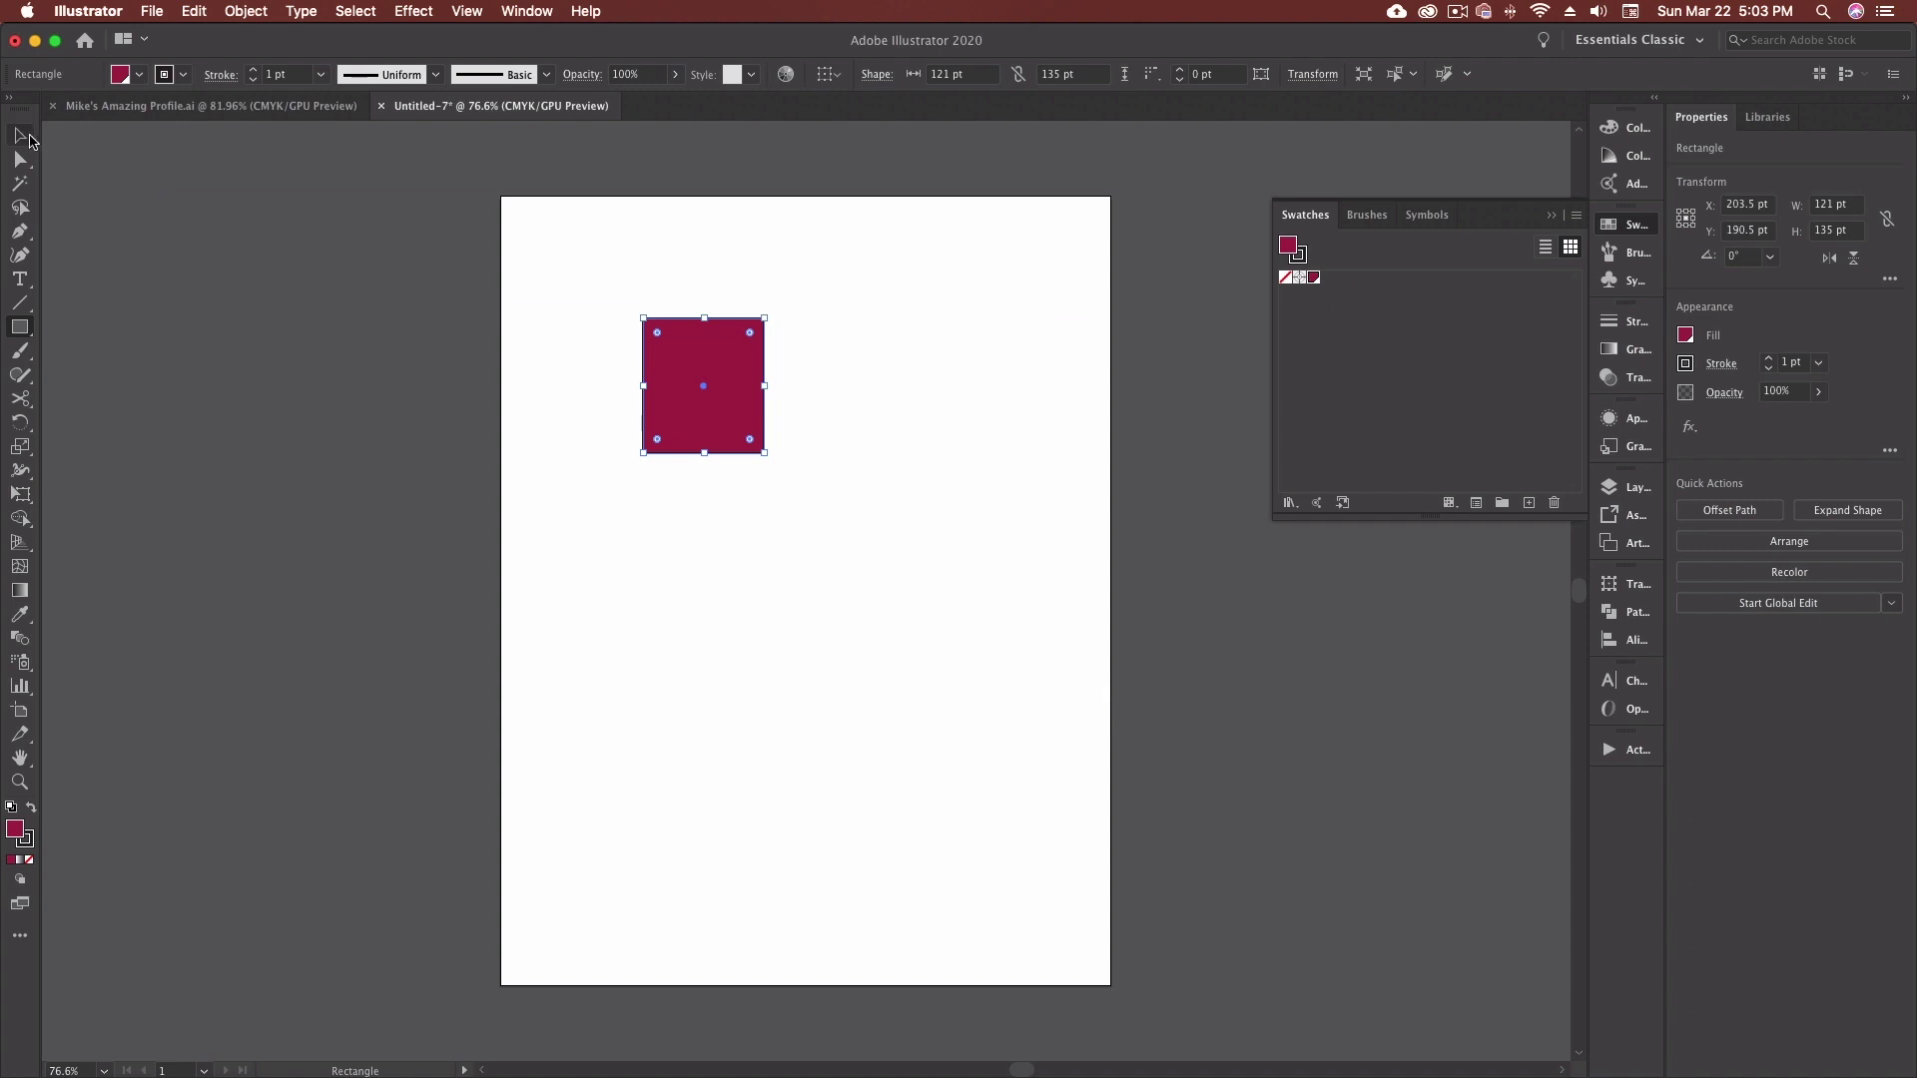
Remove the rectangle's stroke and stretch it downward to a height of about 279 pt.
key("v")
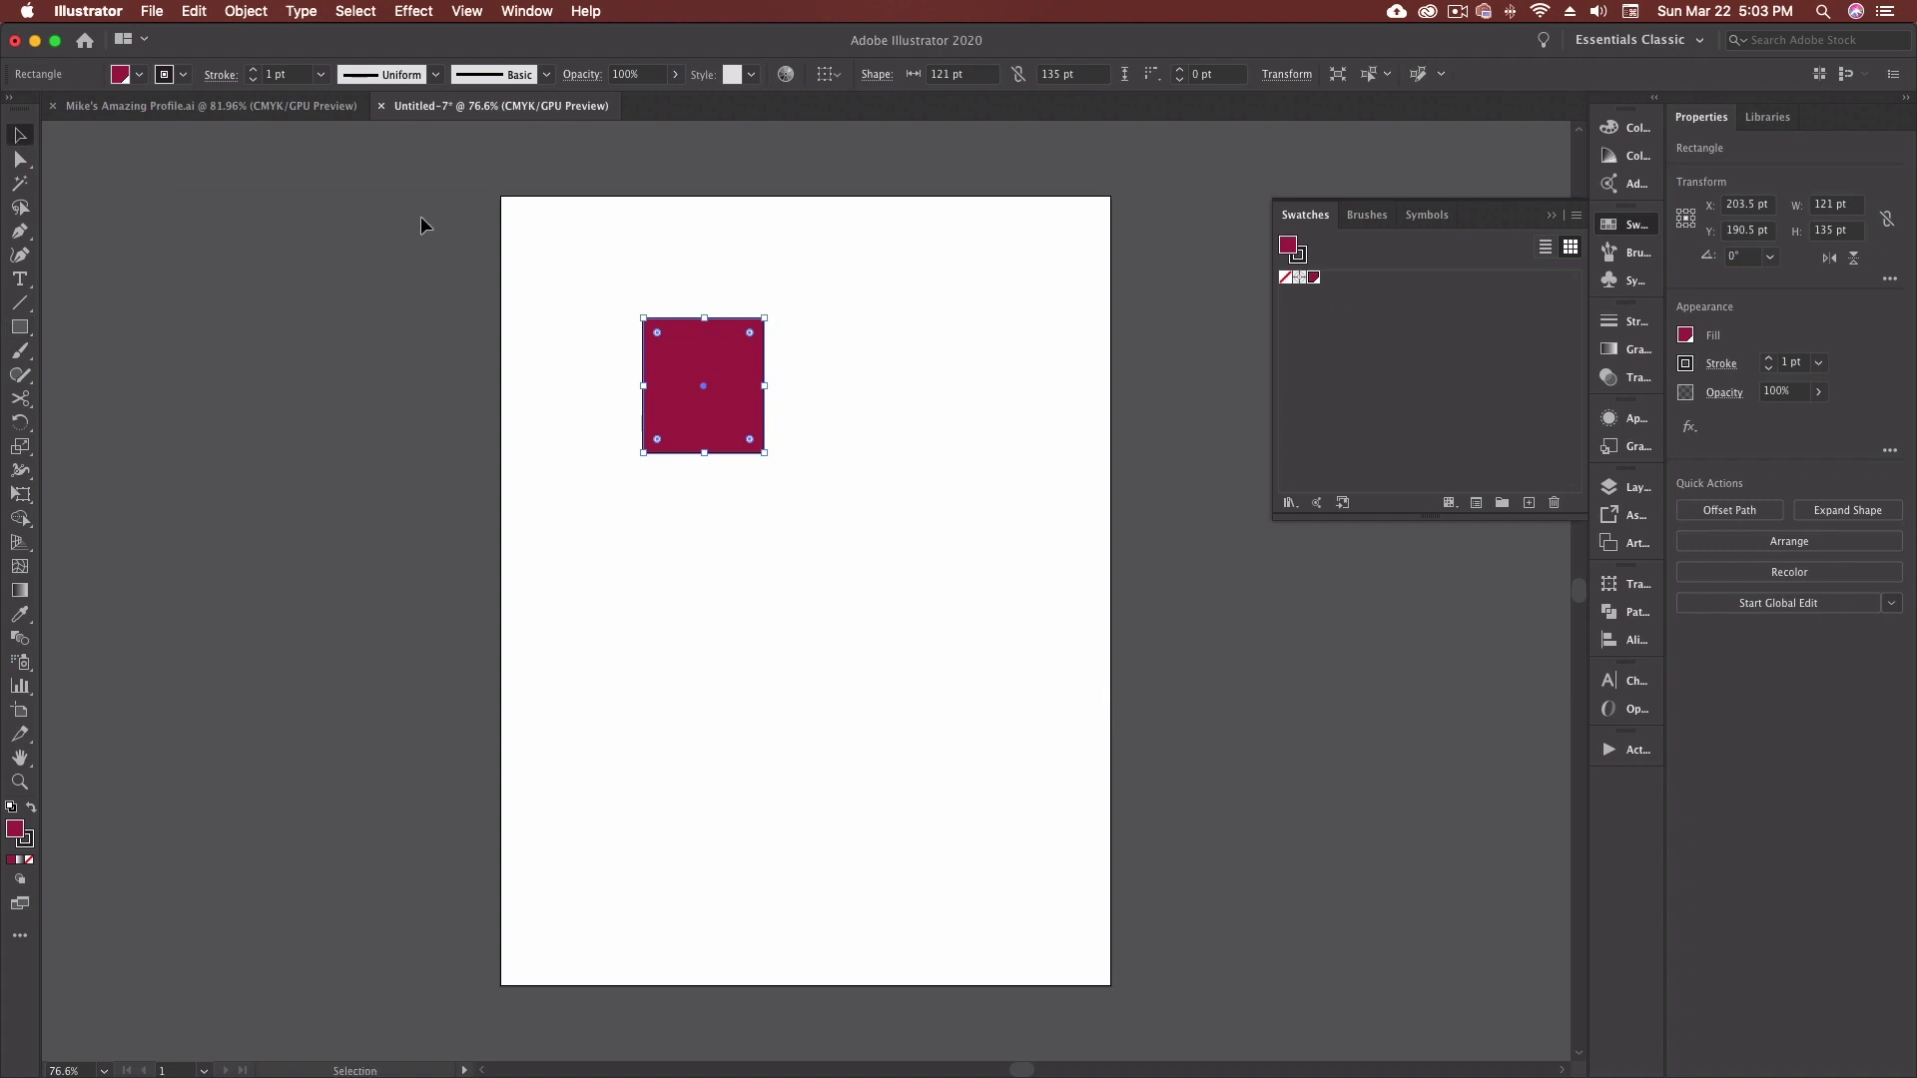
left_click(183, 73)
left_click(13, 108)
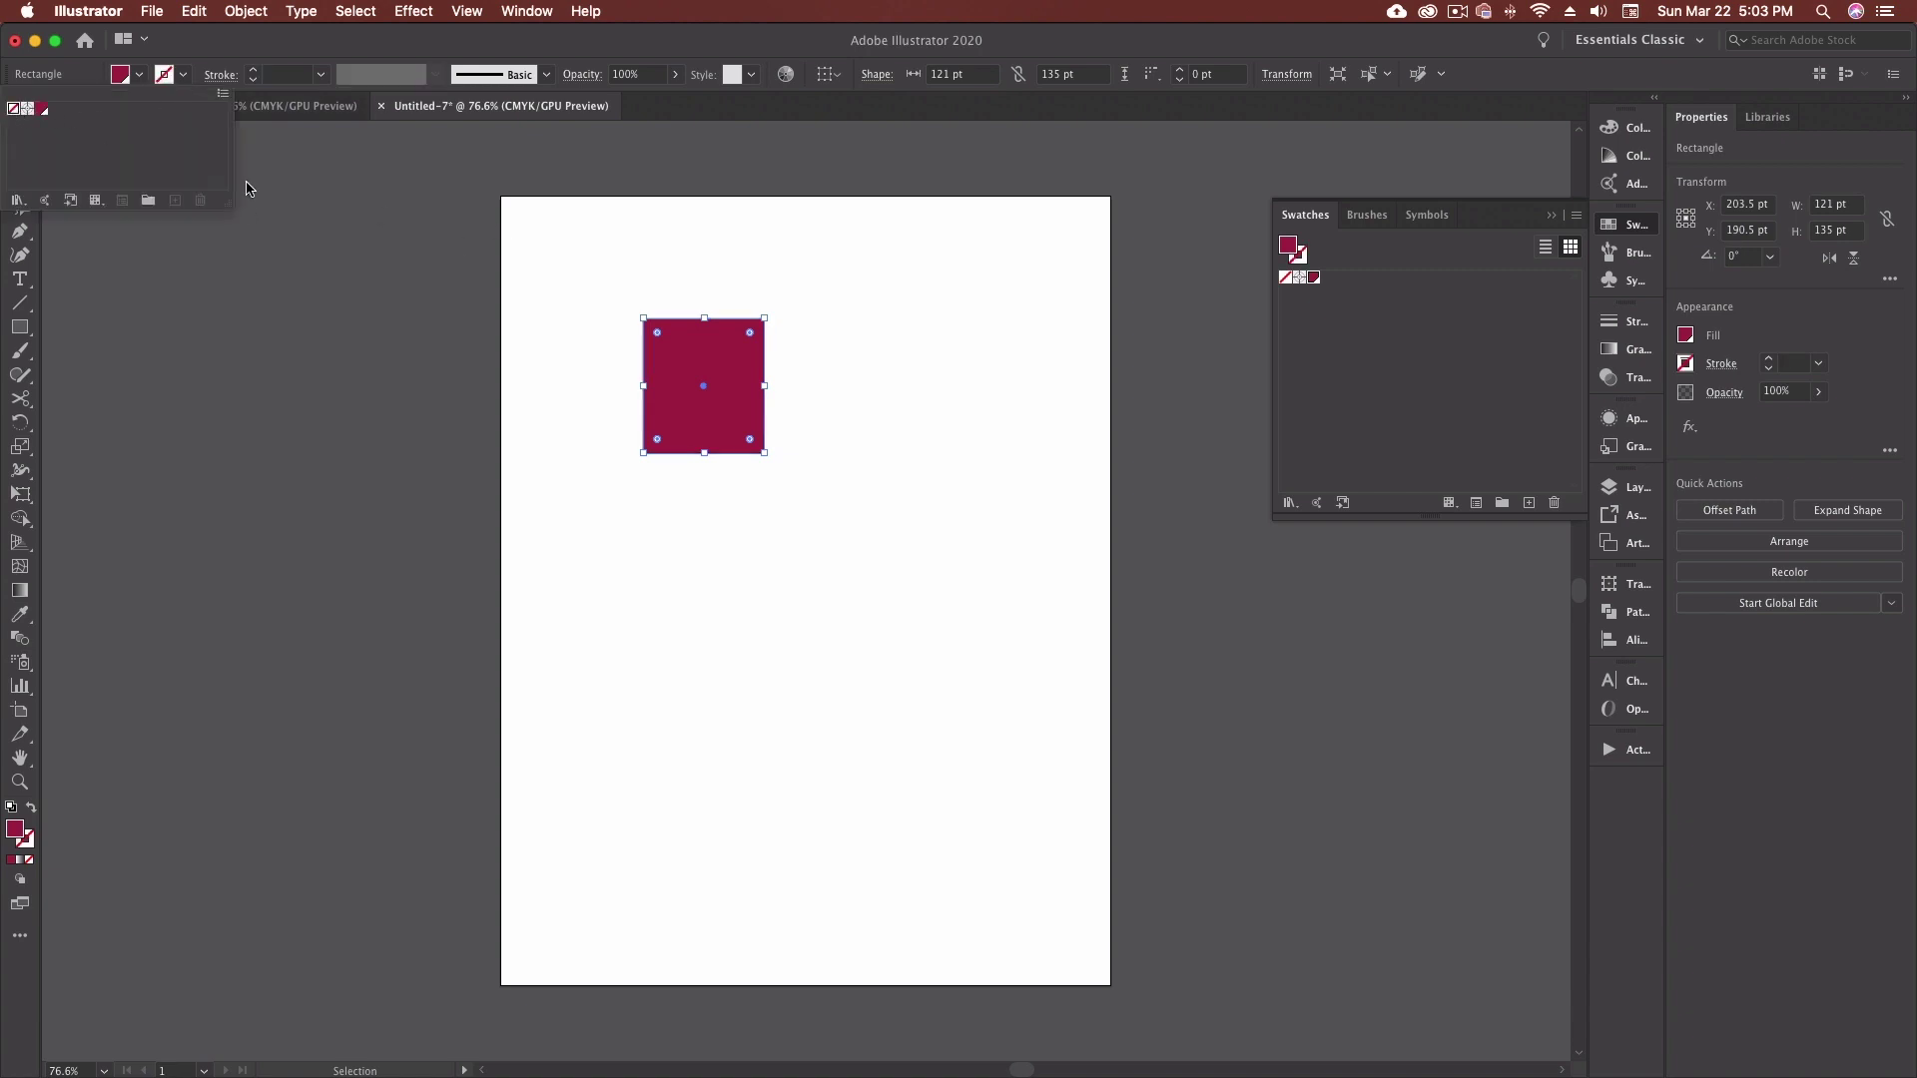
left_click_drag(704, 453, 704, 596)
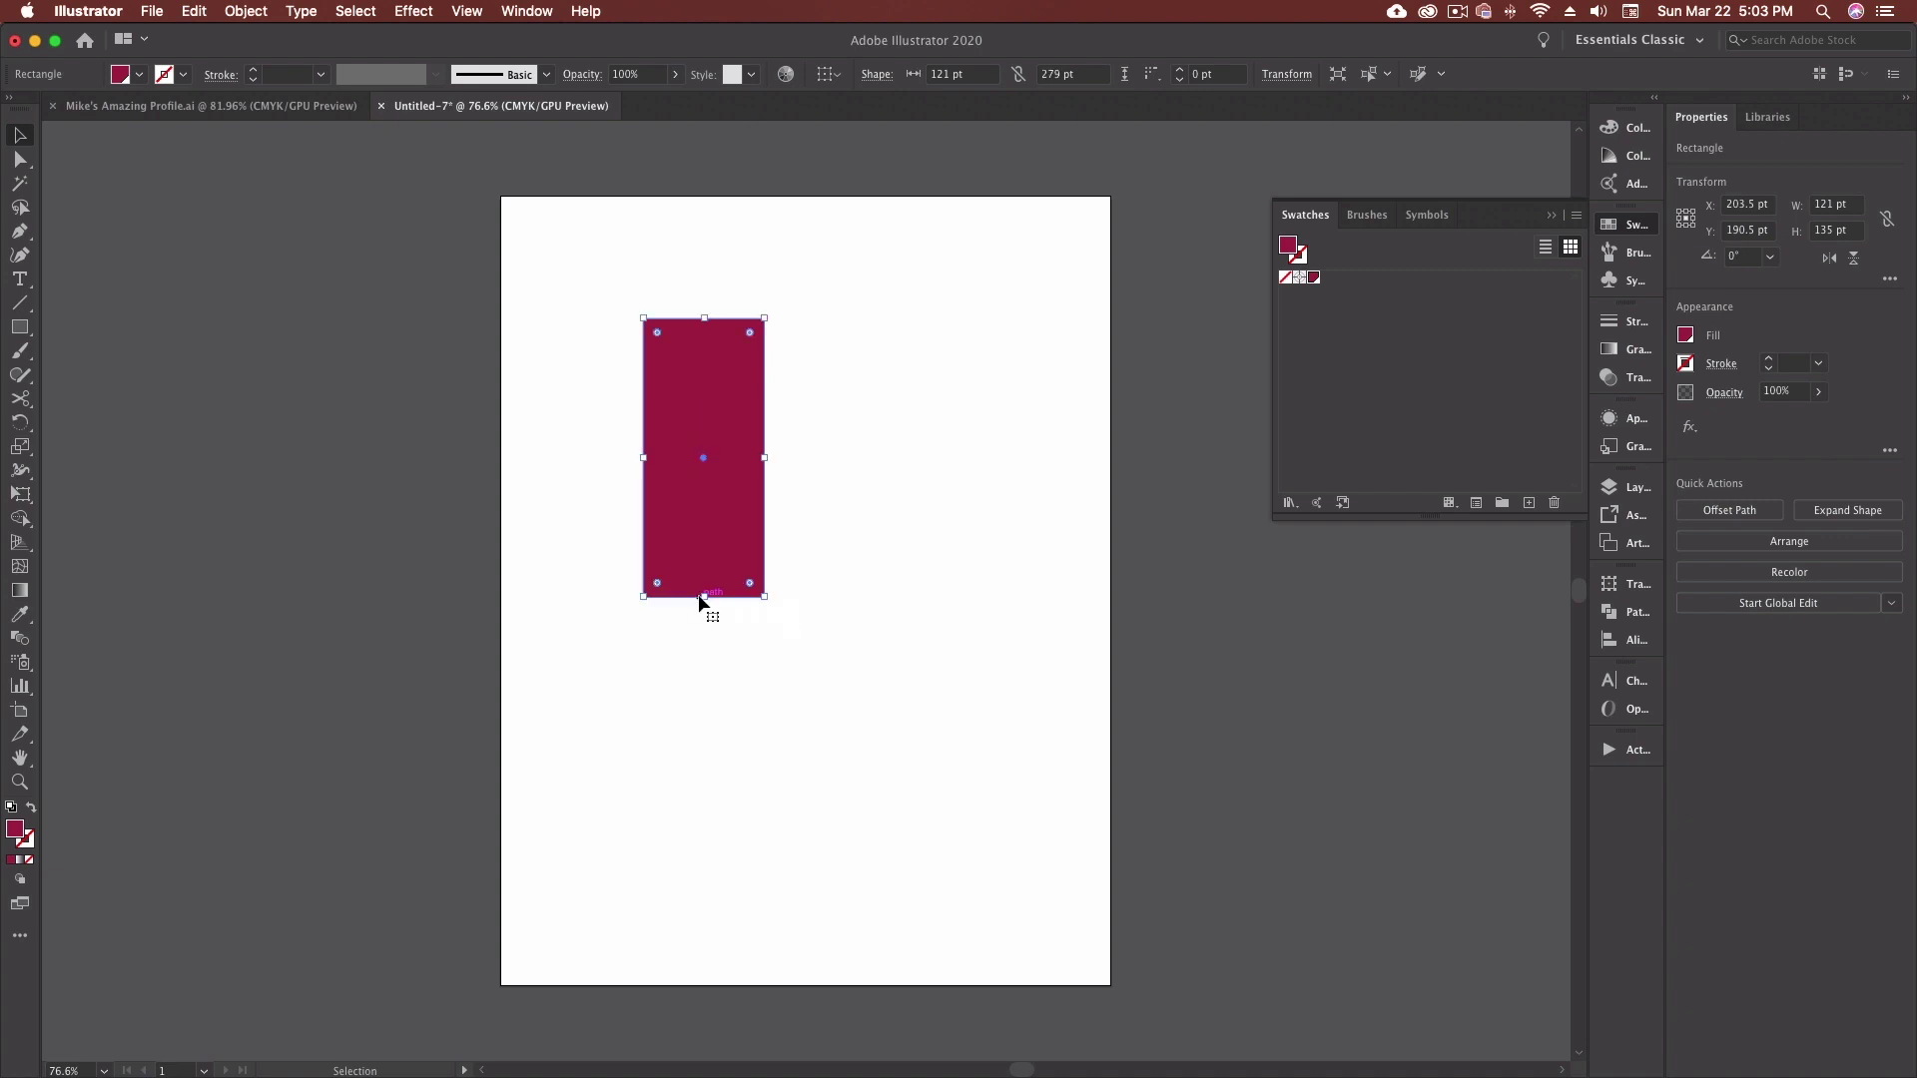
Add anchor points to the rectangle and shift the middle ones rightward to form a chevron about 206 pt wide.
left_click(258, 14)
mouse_move(333, 458)
left_click(553, 593)
key("a")
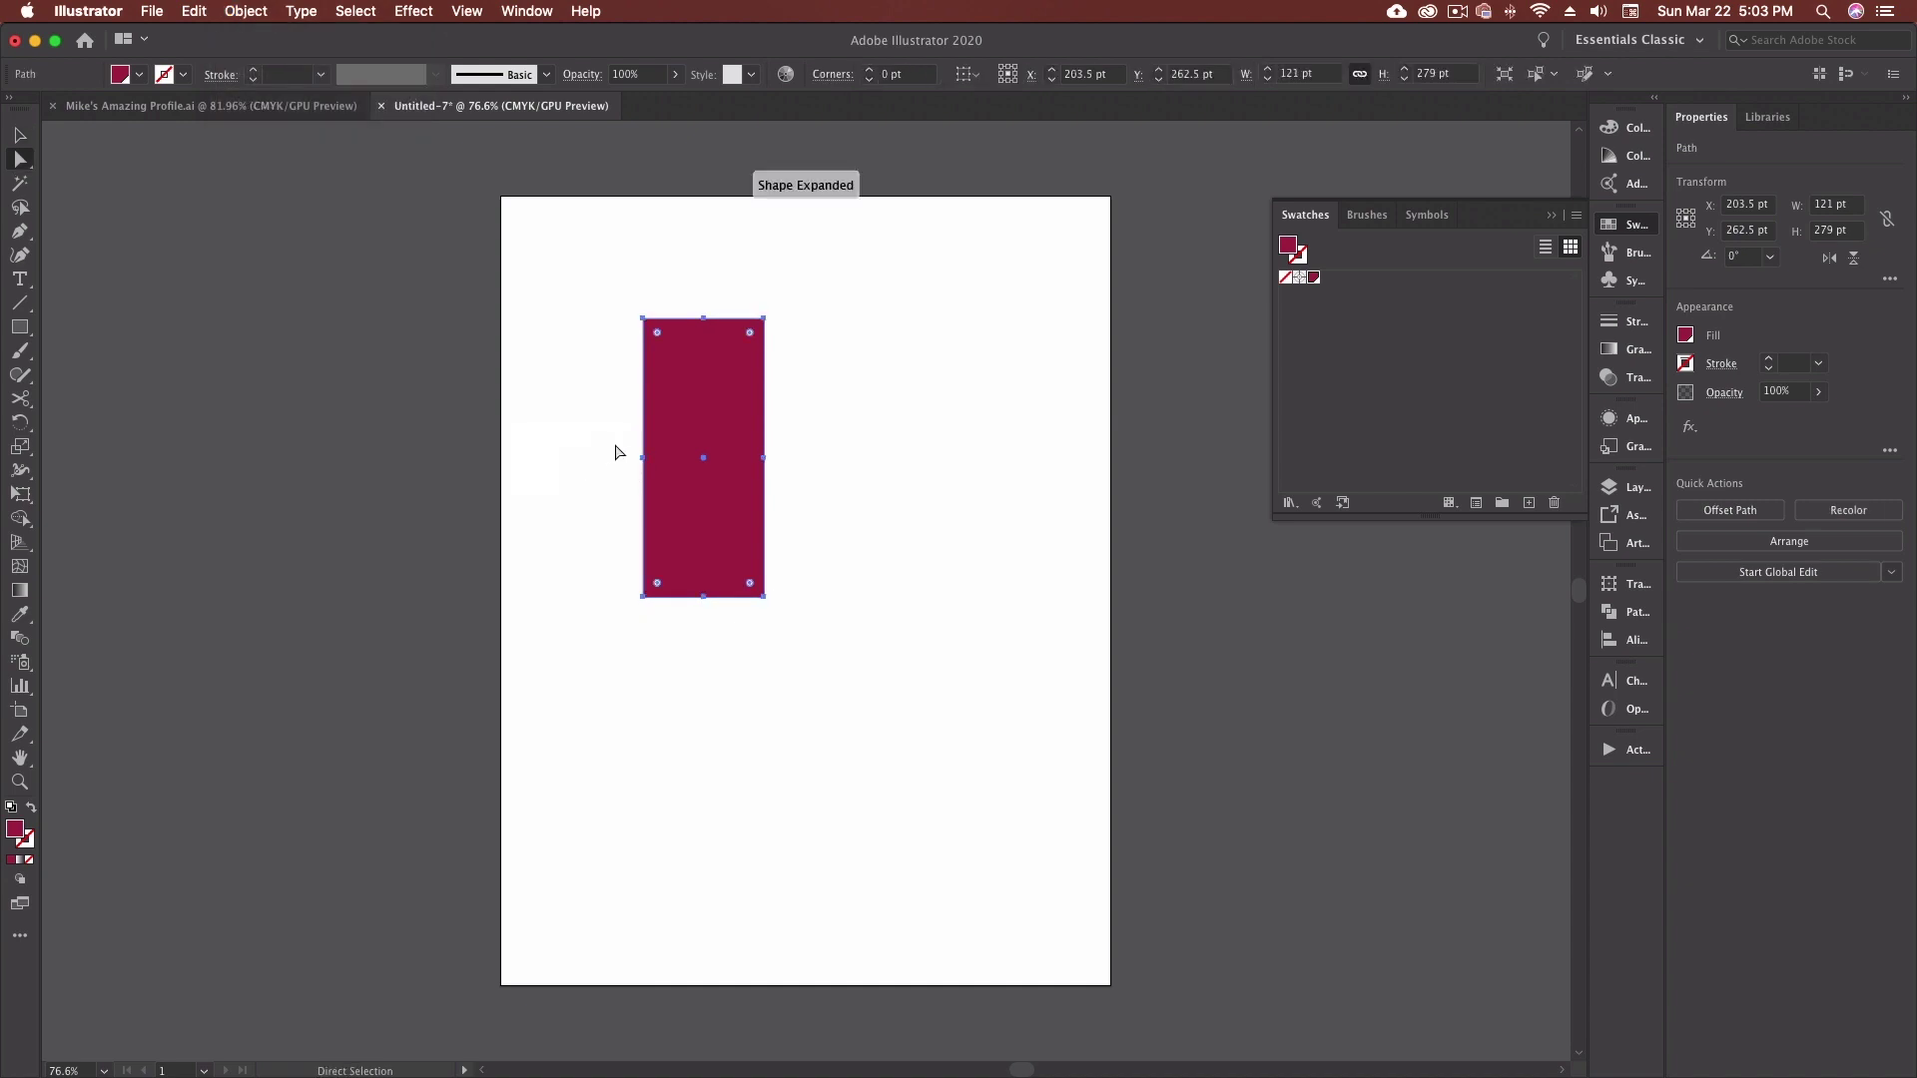
left_click_drag(764, 457, 850, 462)
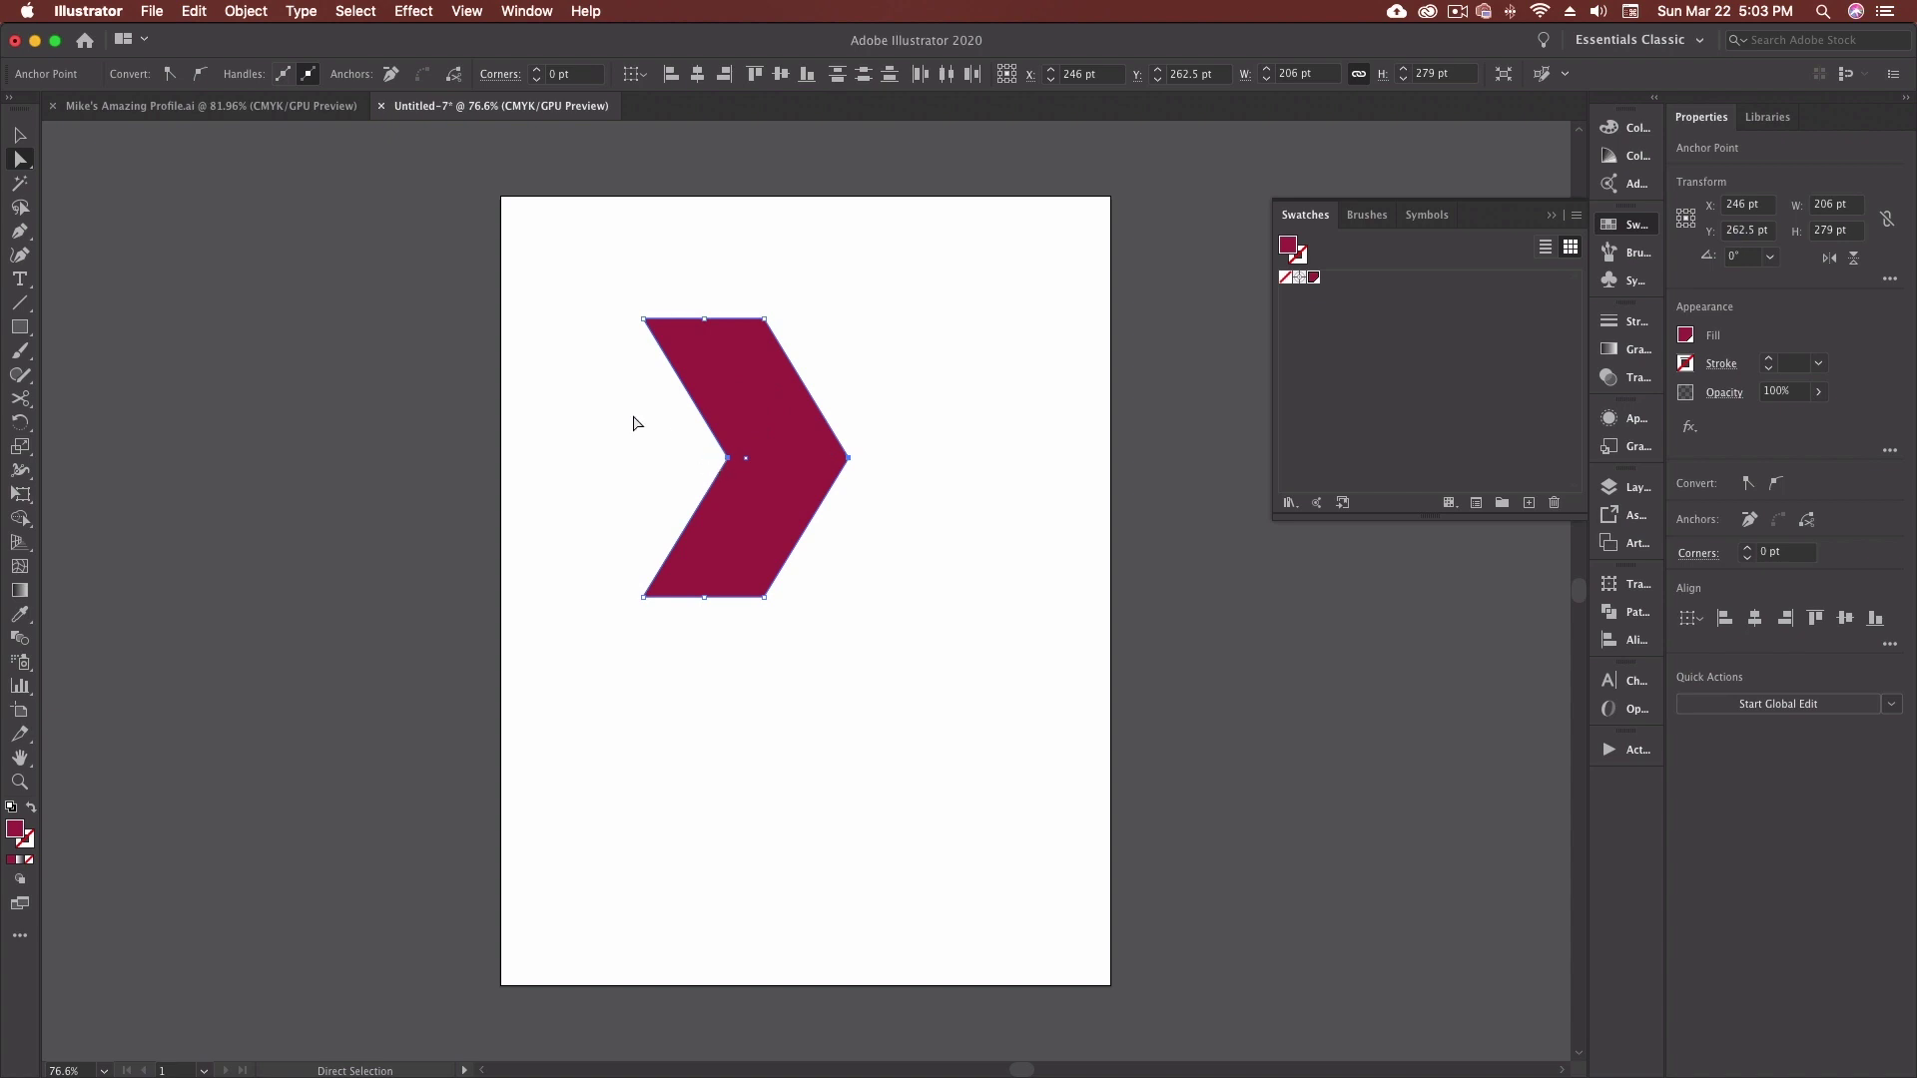
Round all corners of the chevron to a 30 pt radius and deselect it.
left_click_drag(633, 420, 838, 506)
left_click_drag(592, 236, 952, 726)
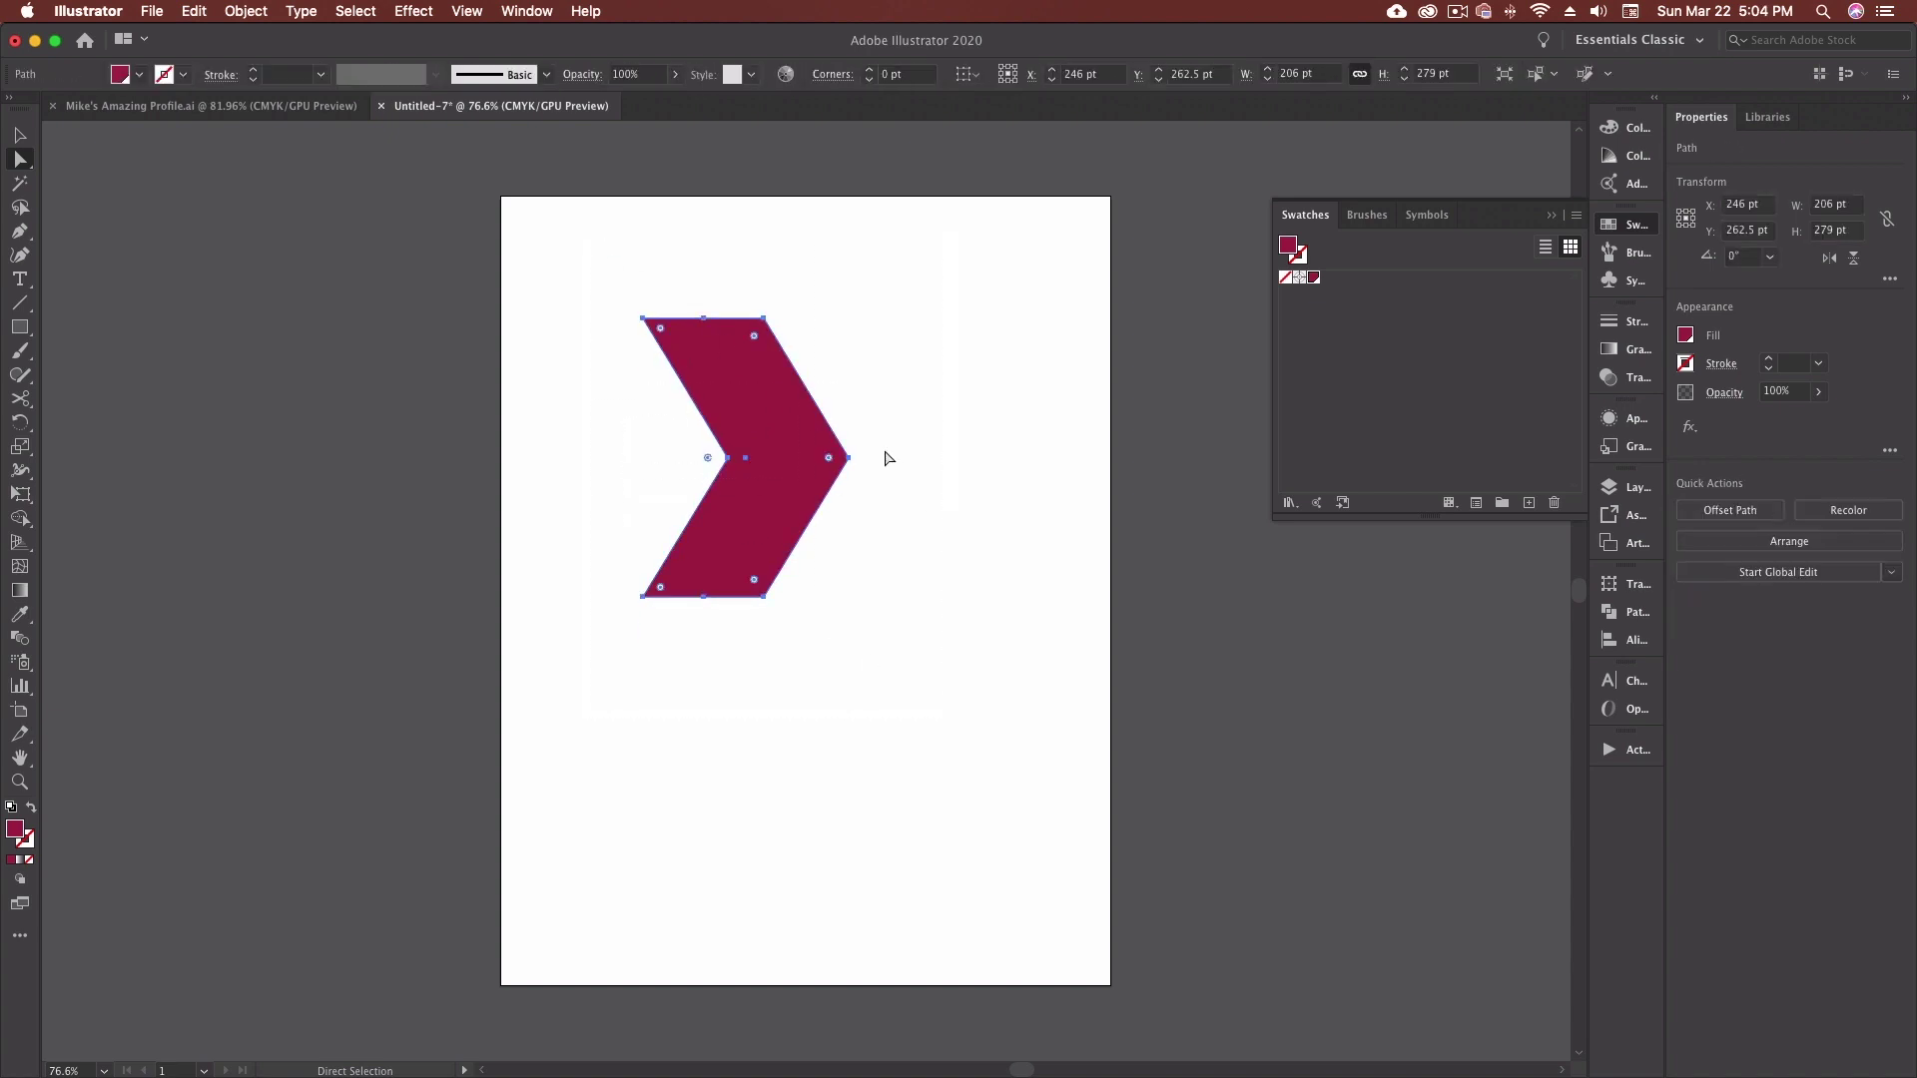
left_click(868, 70, "shift")
left_click(868, 70, "shift")
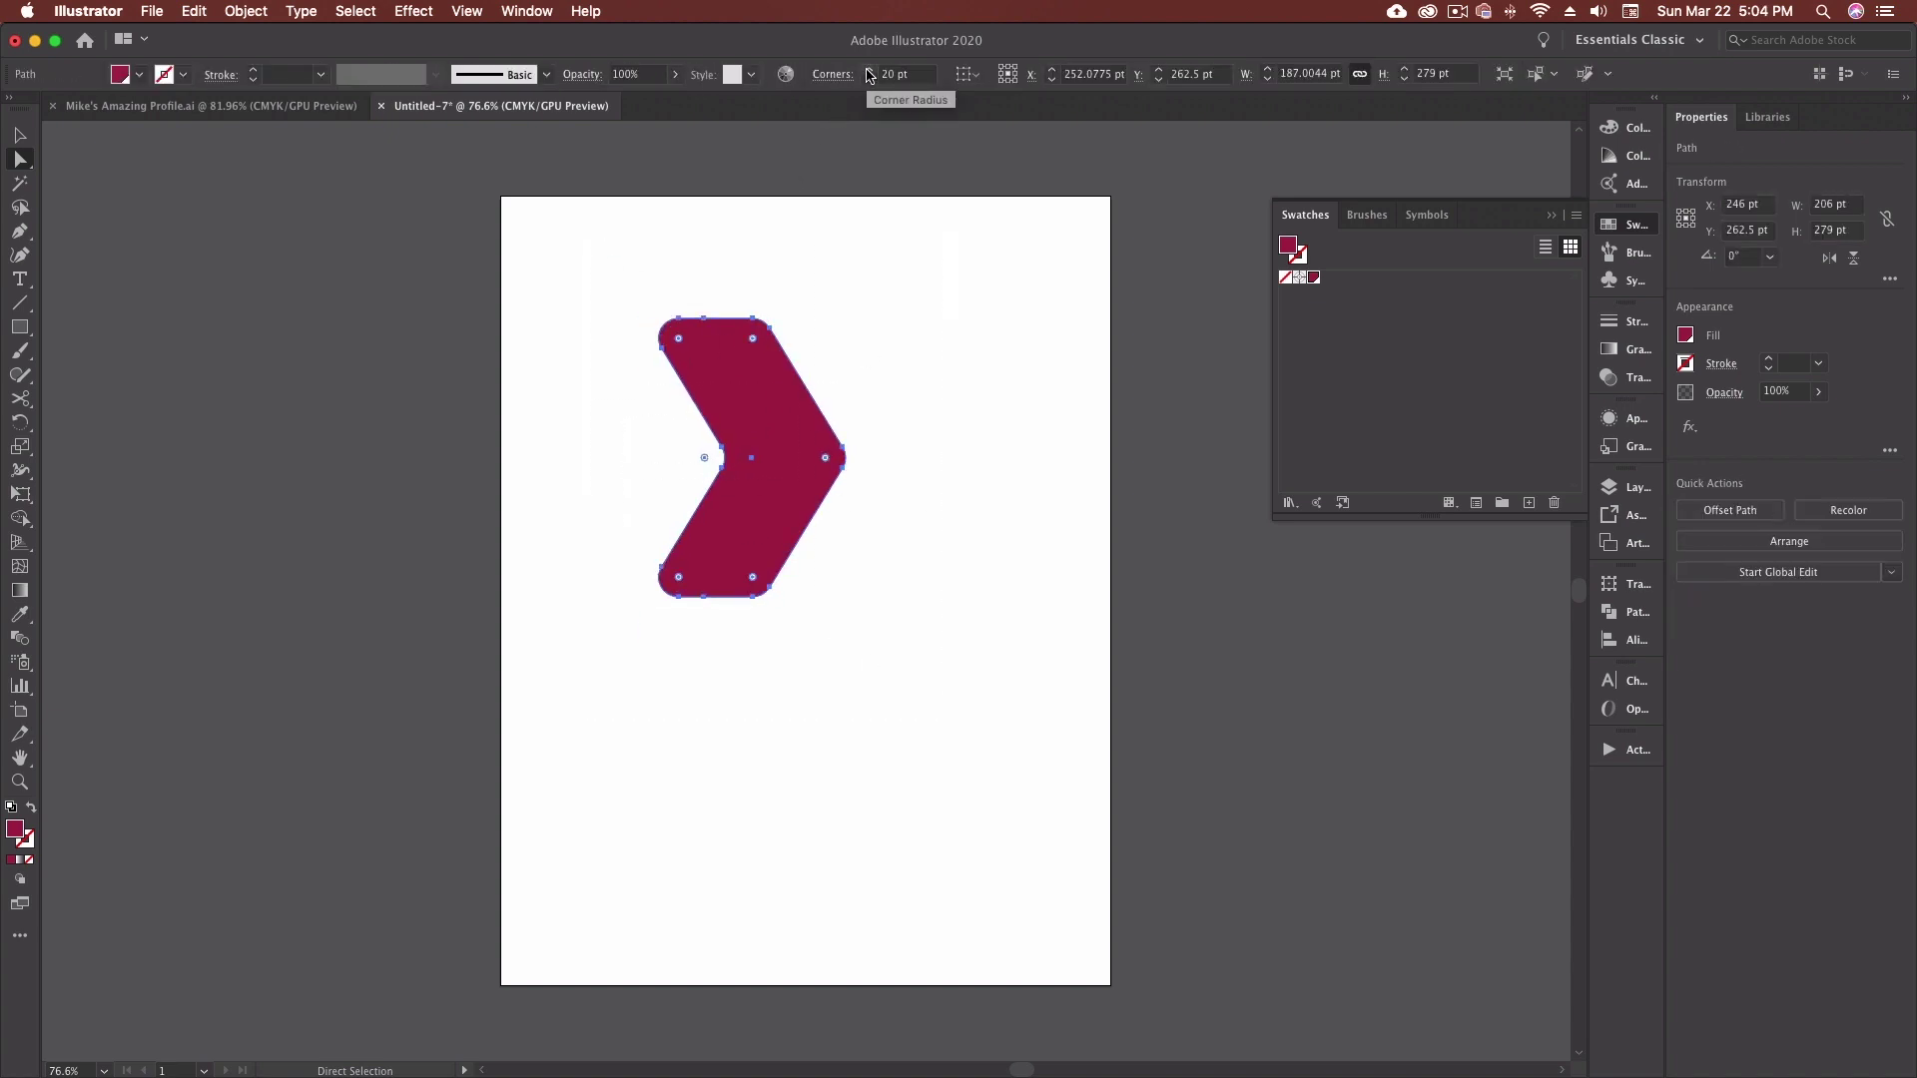
left_click(867, 70, "shift")
left_click(20, 134)
left_click(396, 327)
Turn the chevron into a static symbol named "Rounded Chevron" with the Graphic export type.
left_click(813, 473)
left_click(920, 403)
left_click(1416, 220)
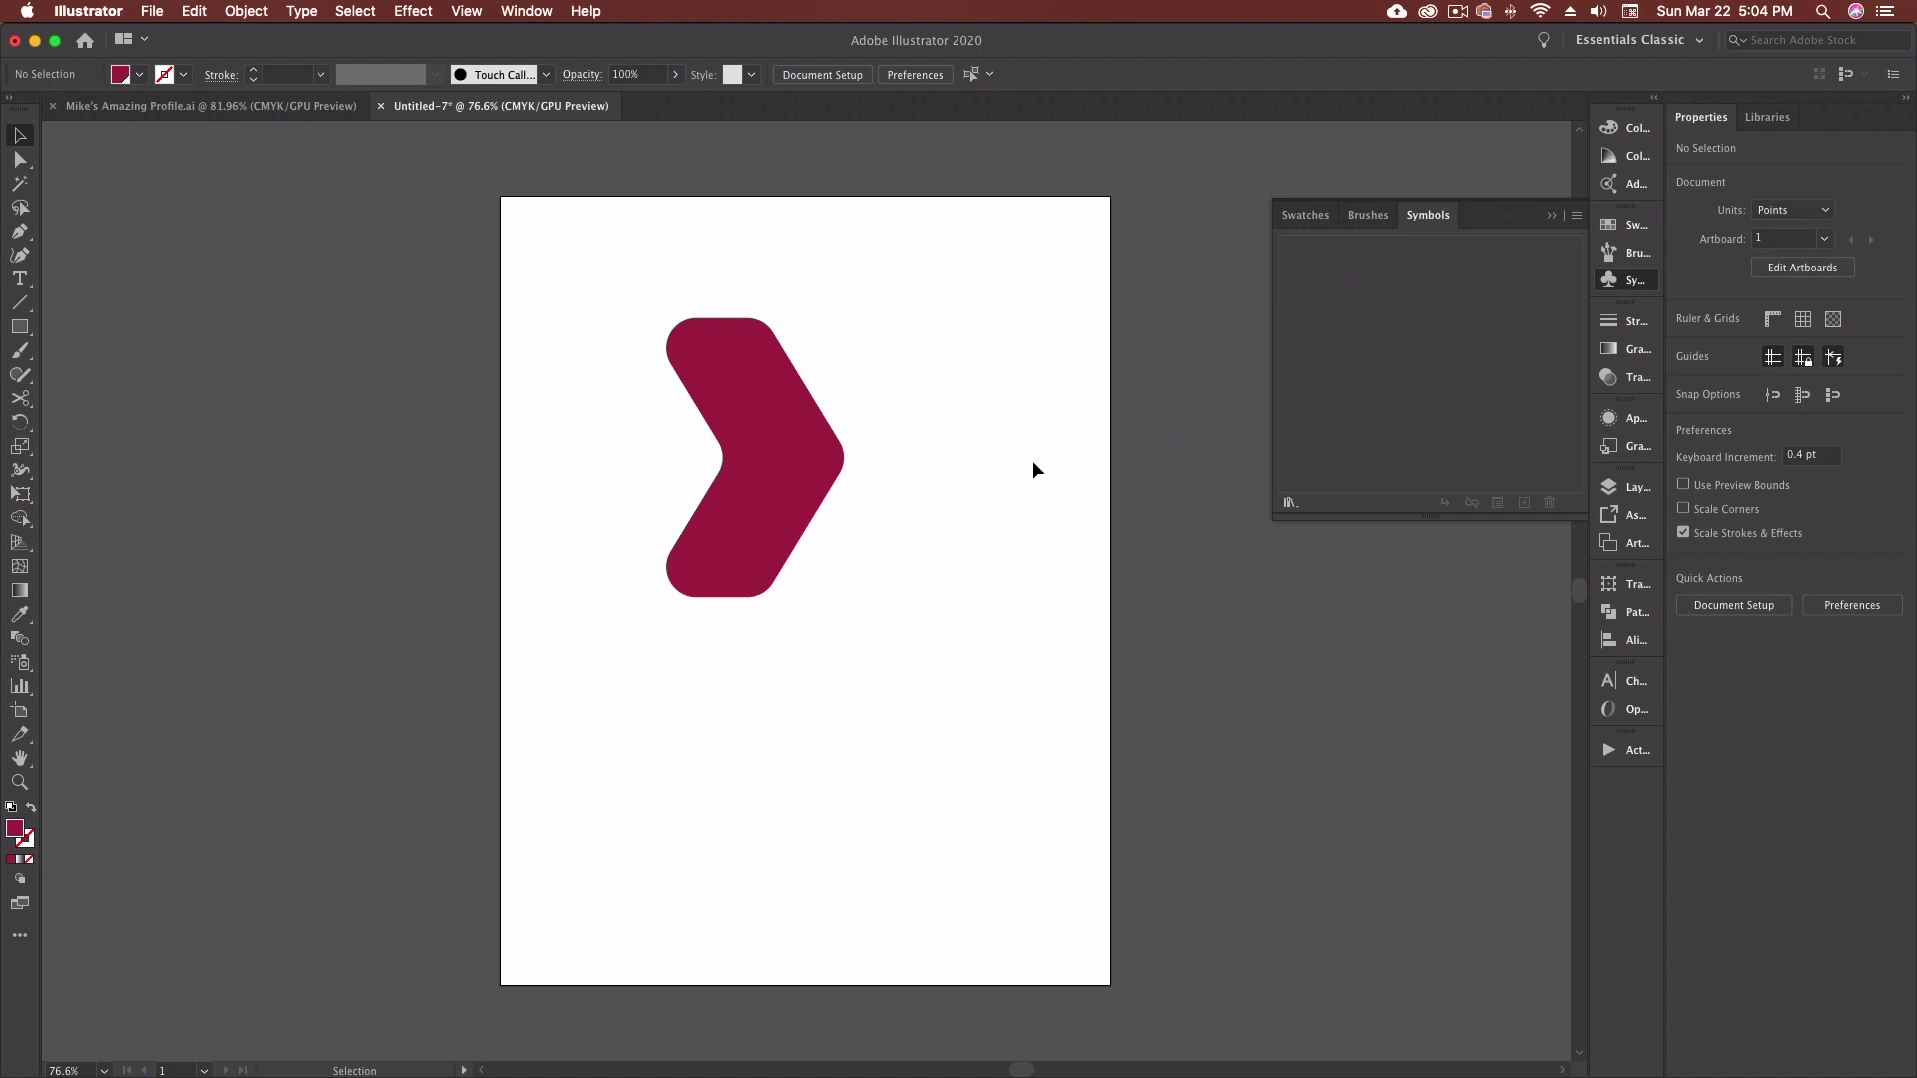
left_click_drag(757, 483, 1339, 489)
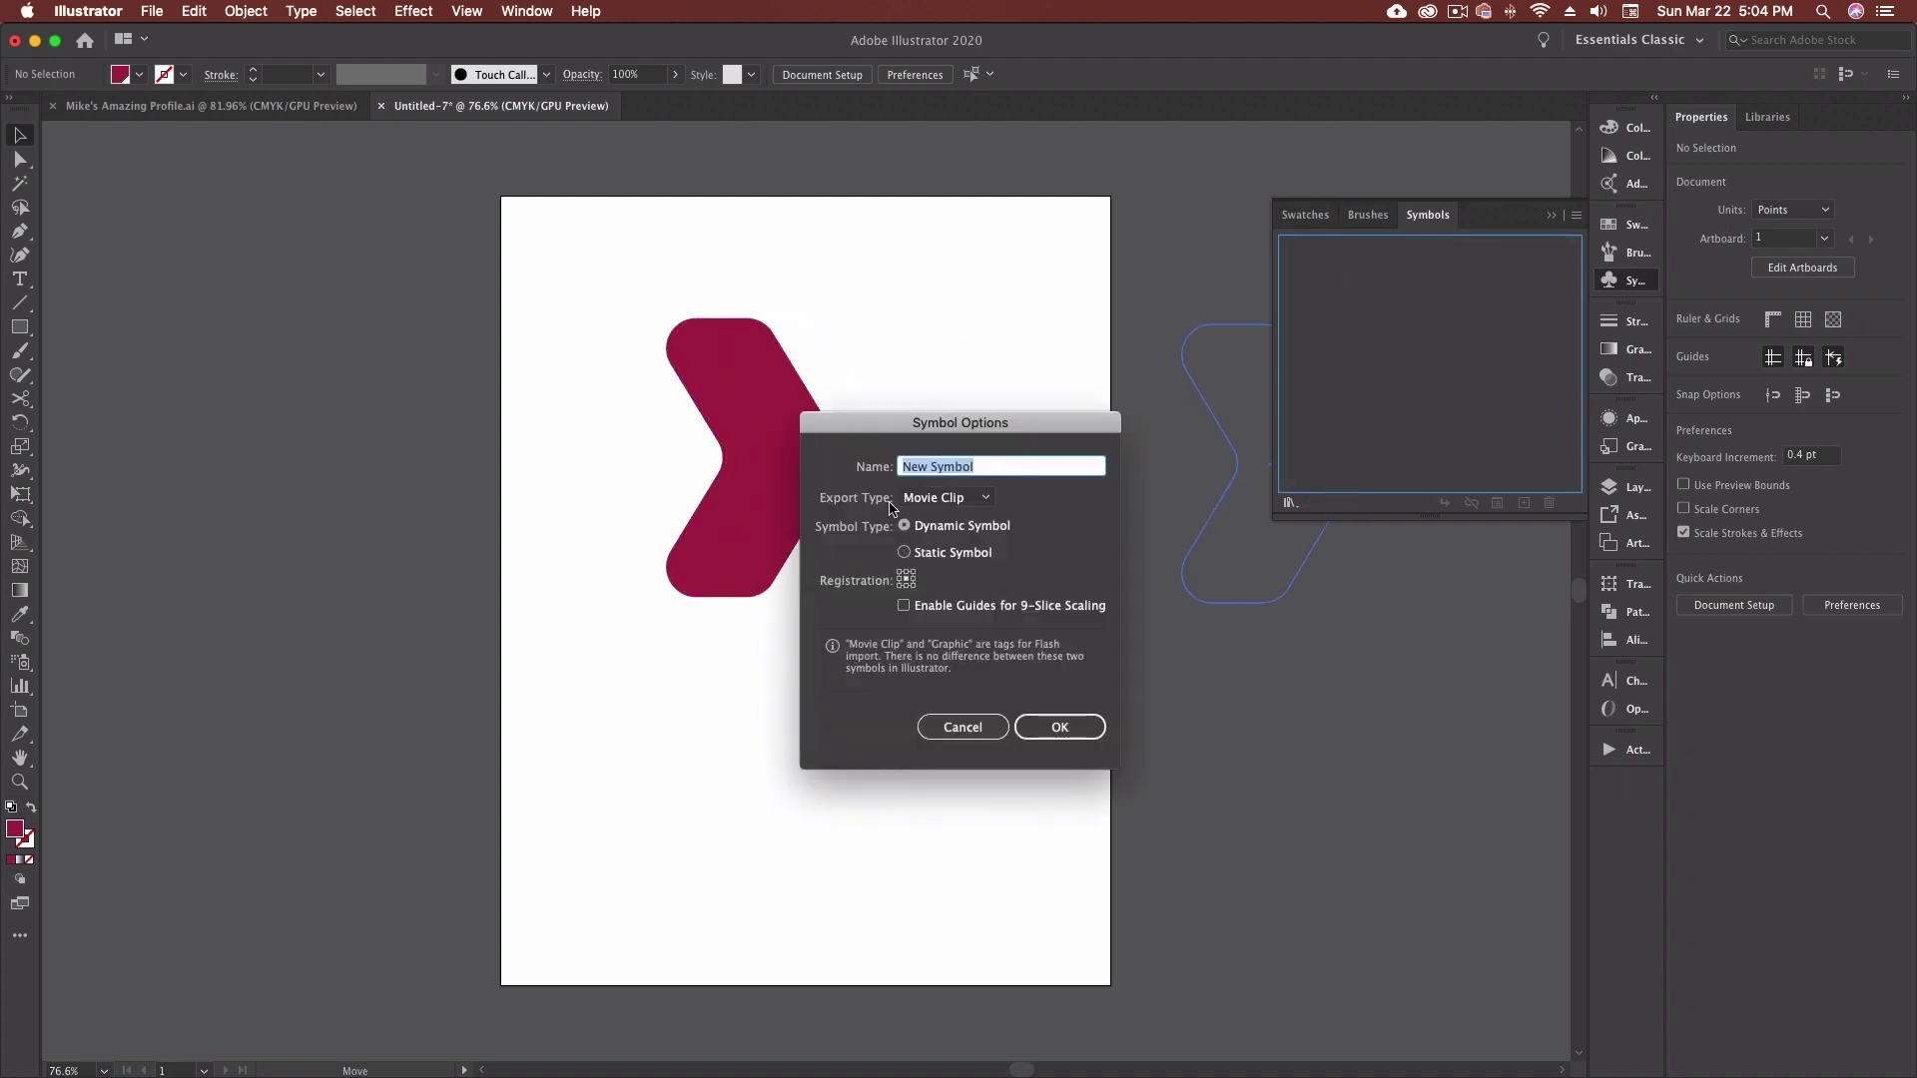
type("Ru")
left_click(946, 498)
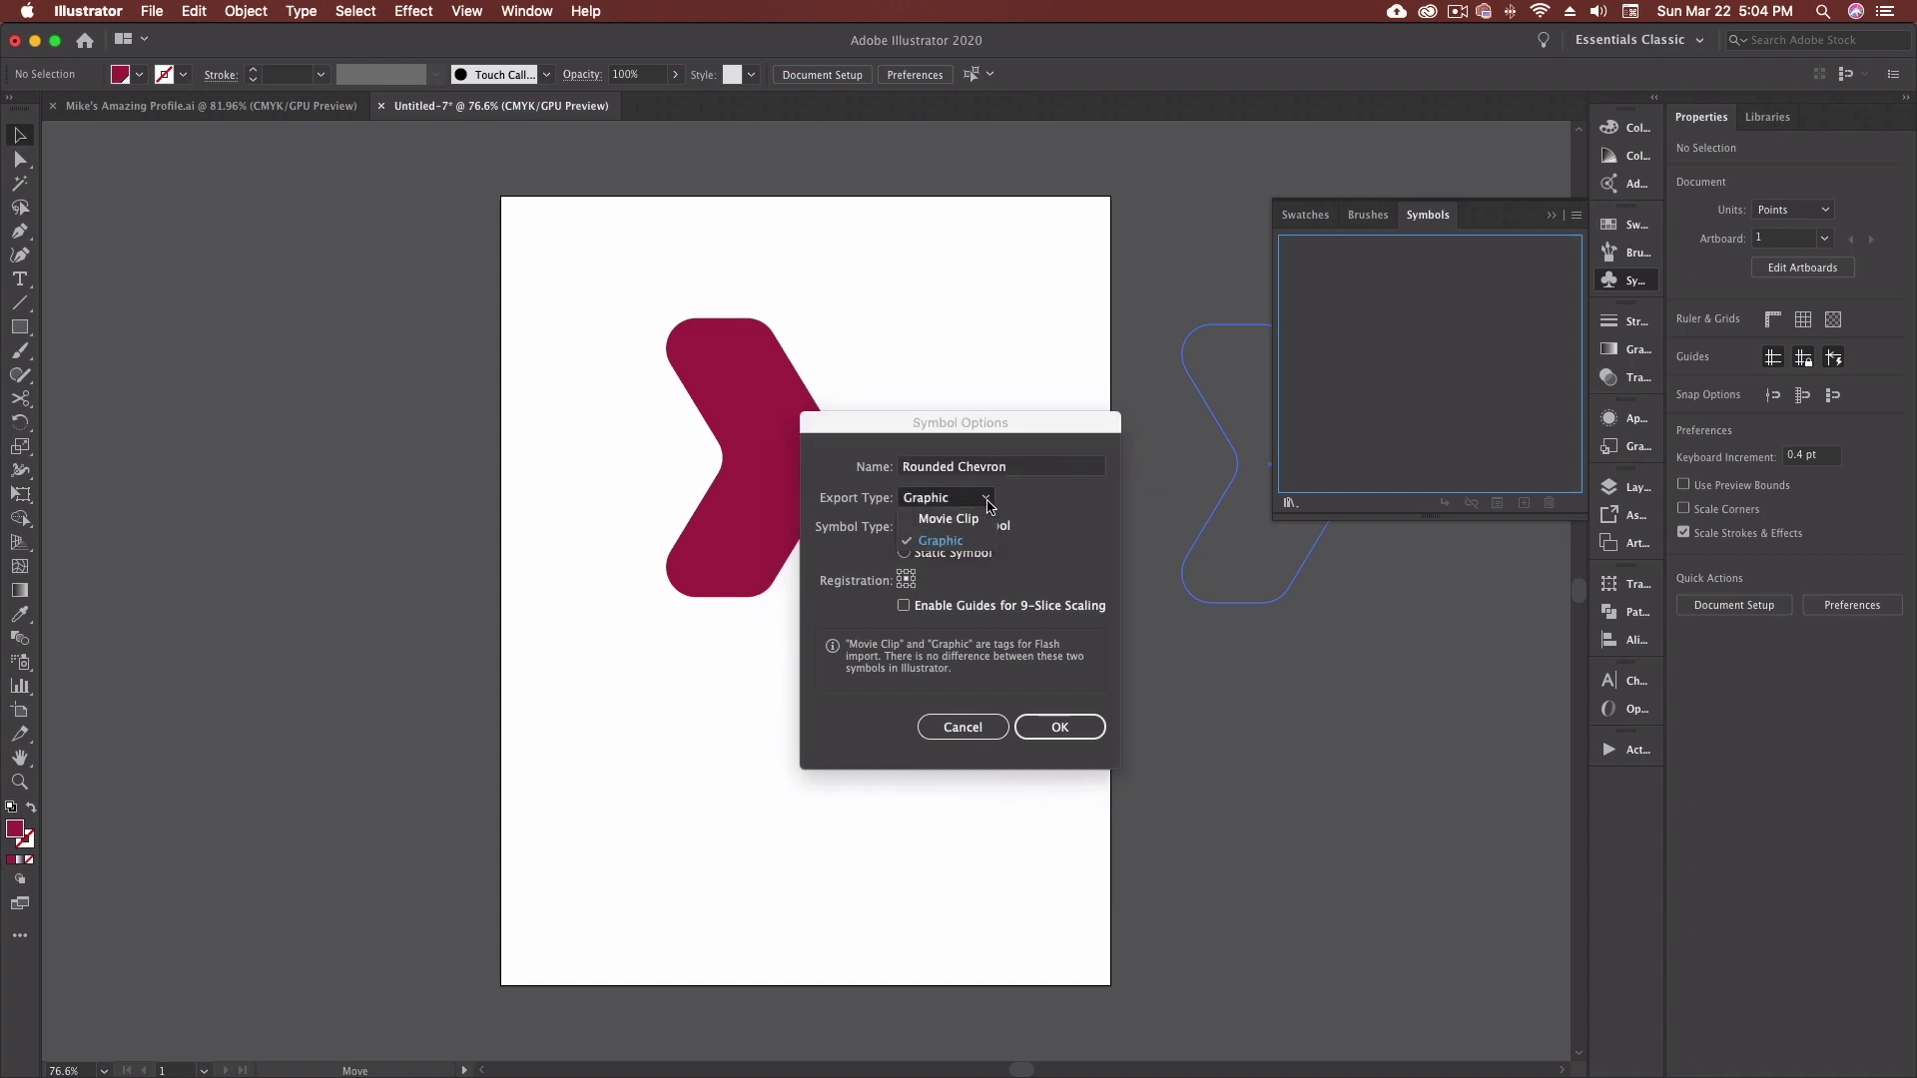
left_click(939, 499)
left_click(937, 560)
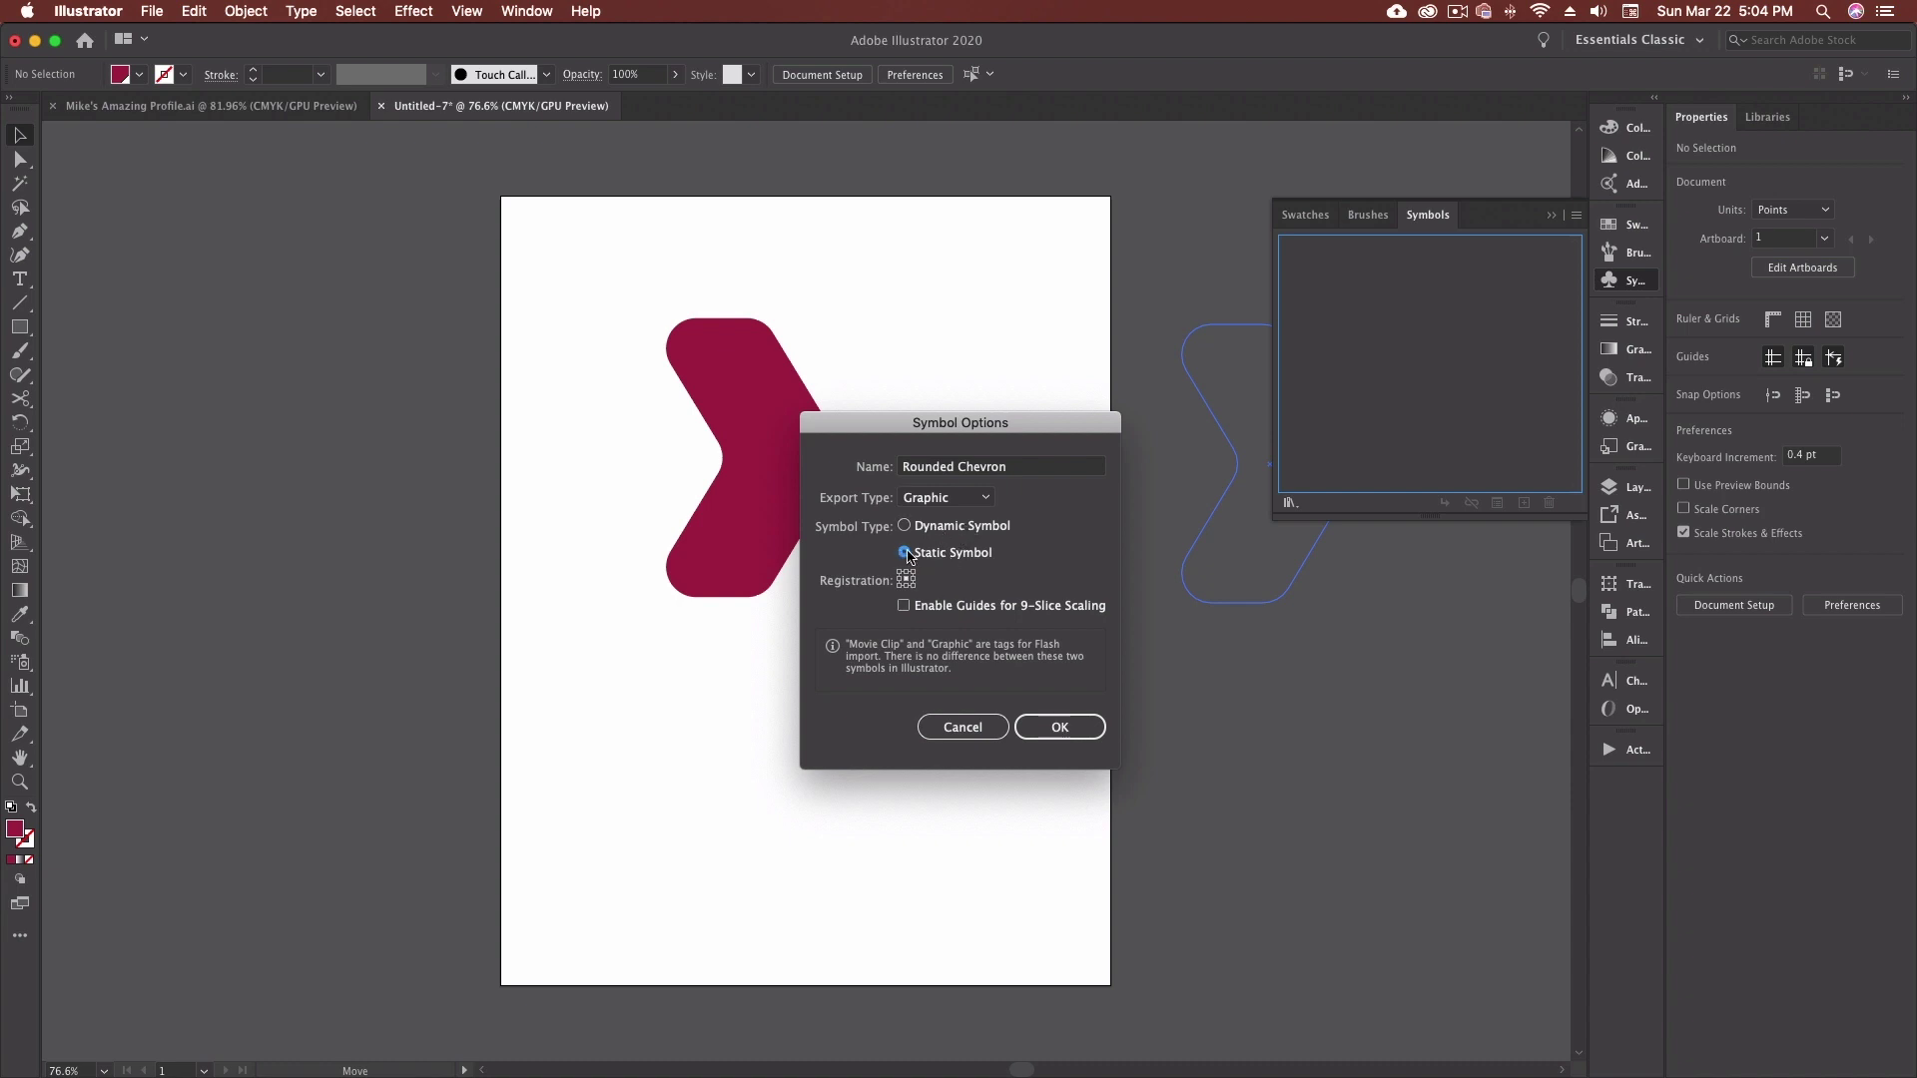
left_click(1054, 727)
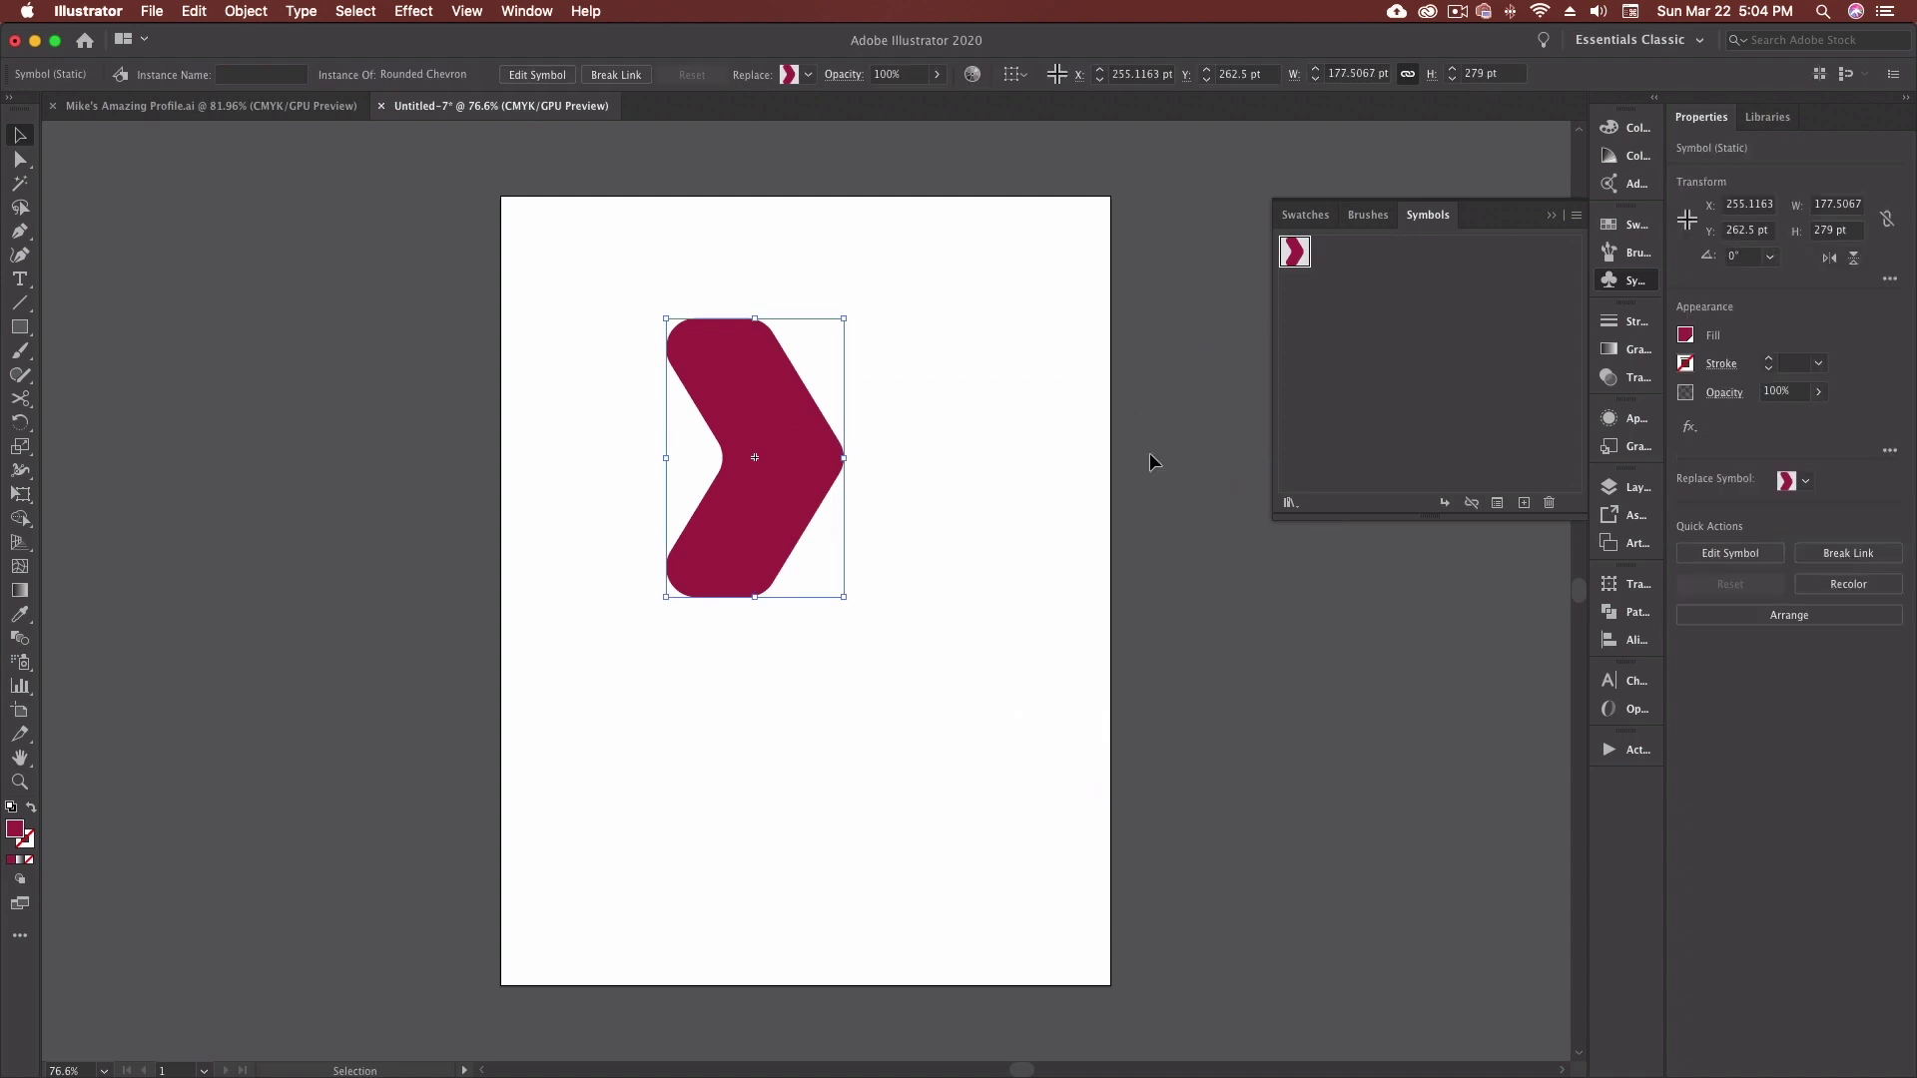
Place two more Rounded Chevron instances, a full-size one at the page's upper right and a scaled-down one near its middle.
left_click_drag(1306, 265, 893, 655)
left_click(959, 599)
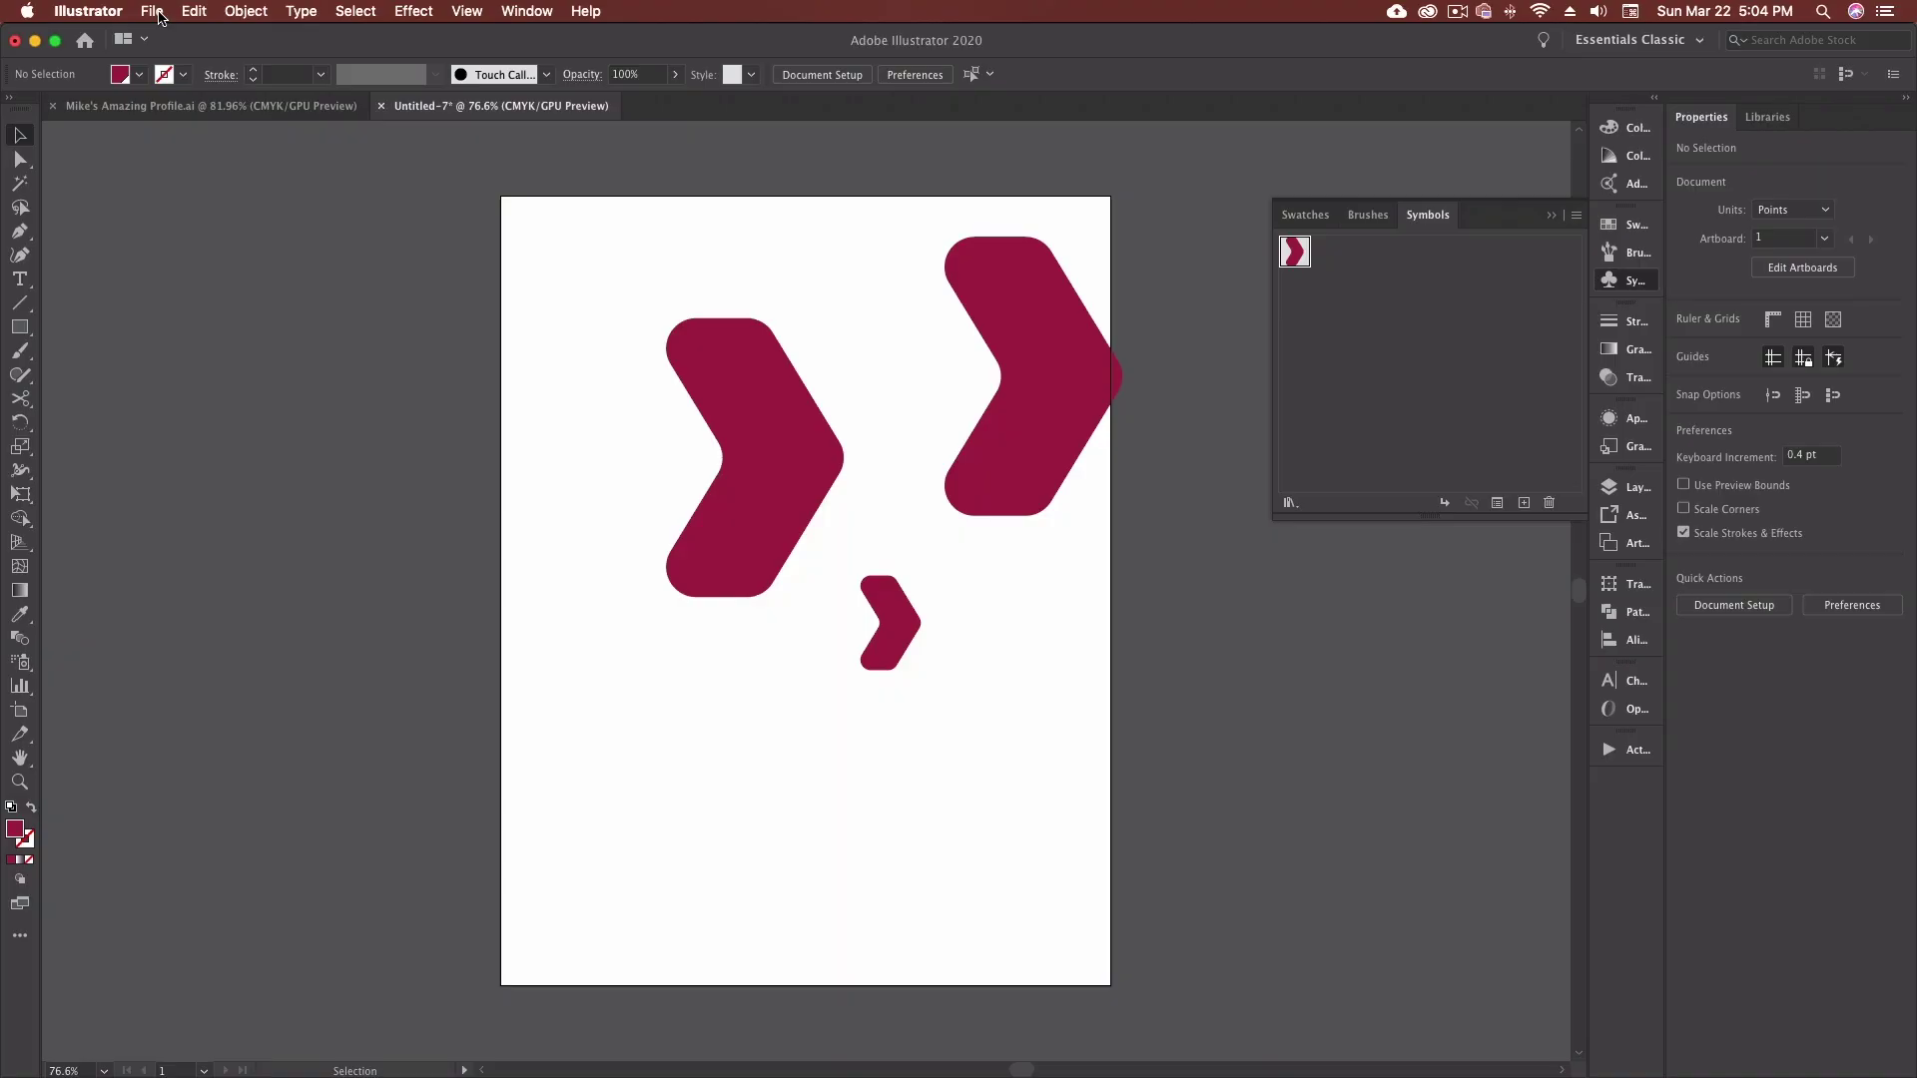
Save the document over Mike's Amazing Profile.ai in the New Document Profiles folder, keeping the default Illustrator 2020 options.
left_click(151, 11)
left_click(235, 183)
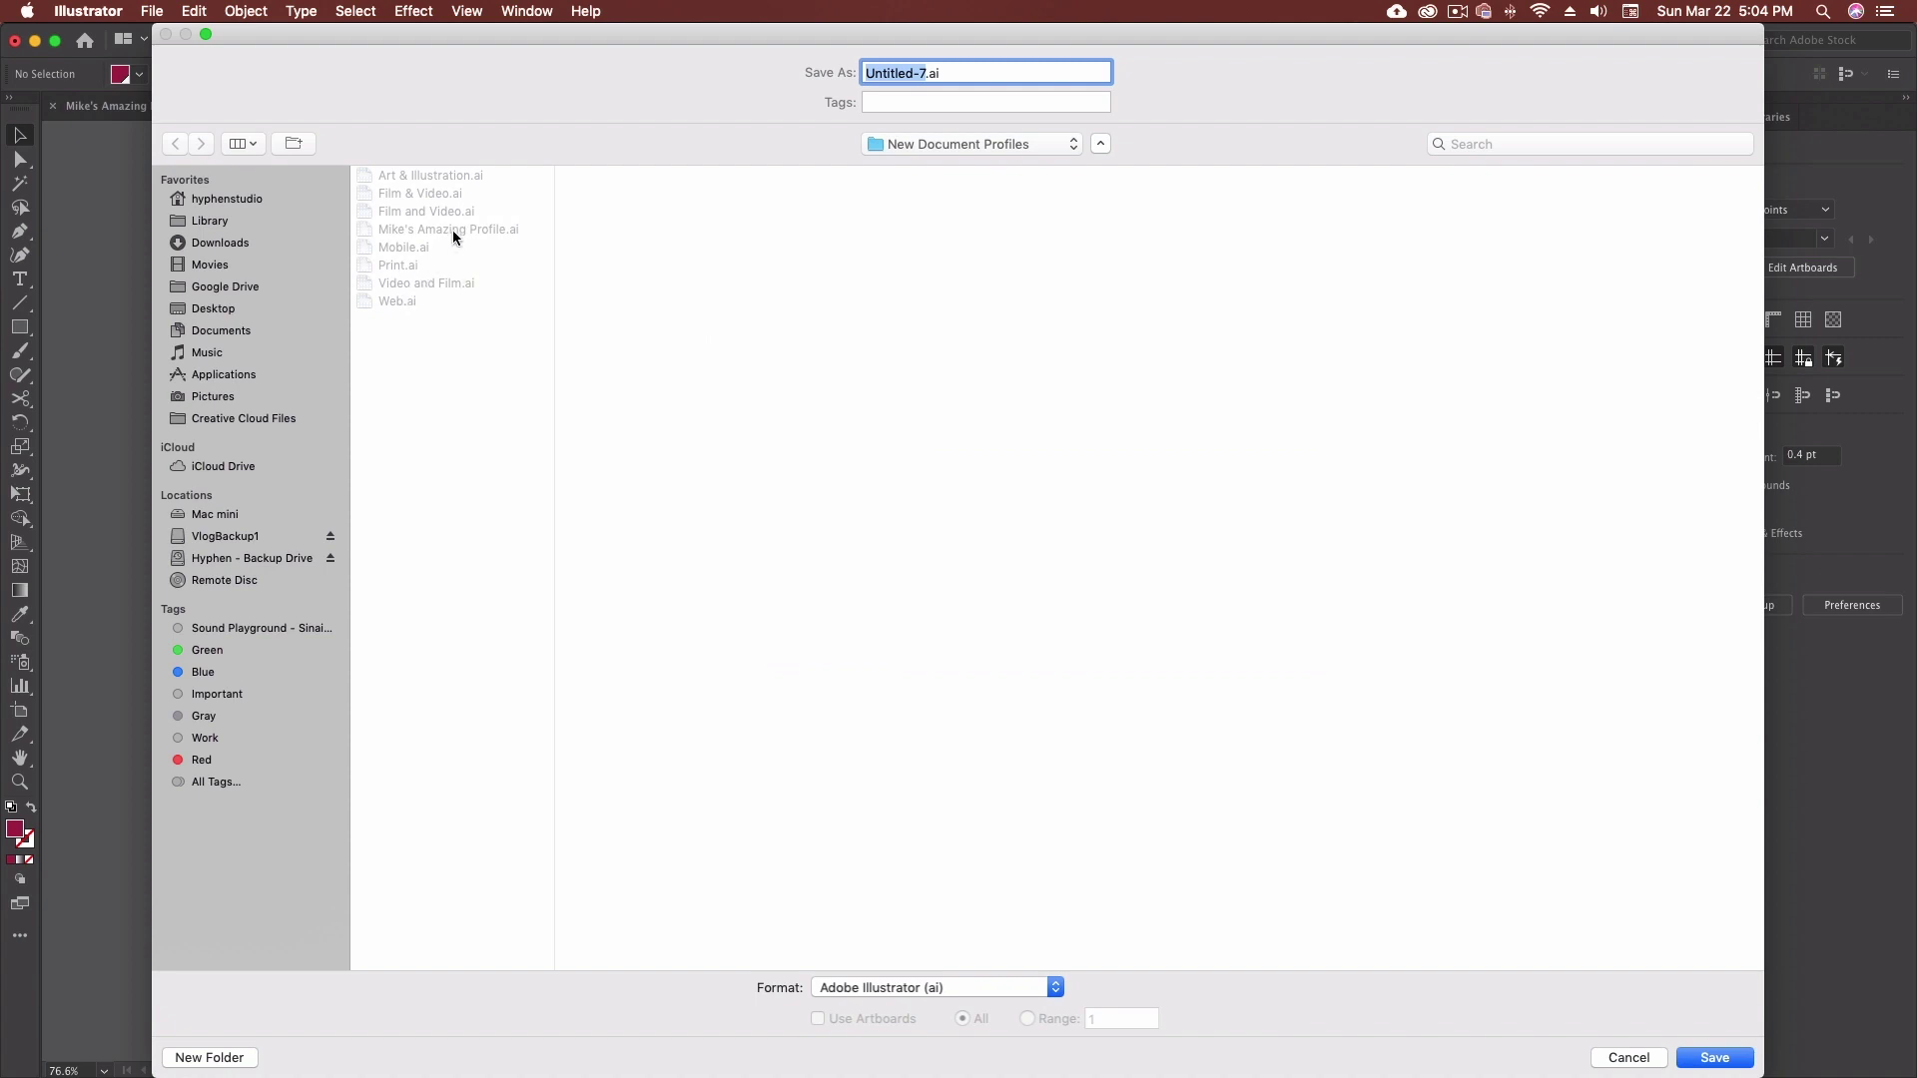
left_click(452, 230)
left_click(1715, 1057)
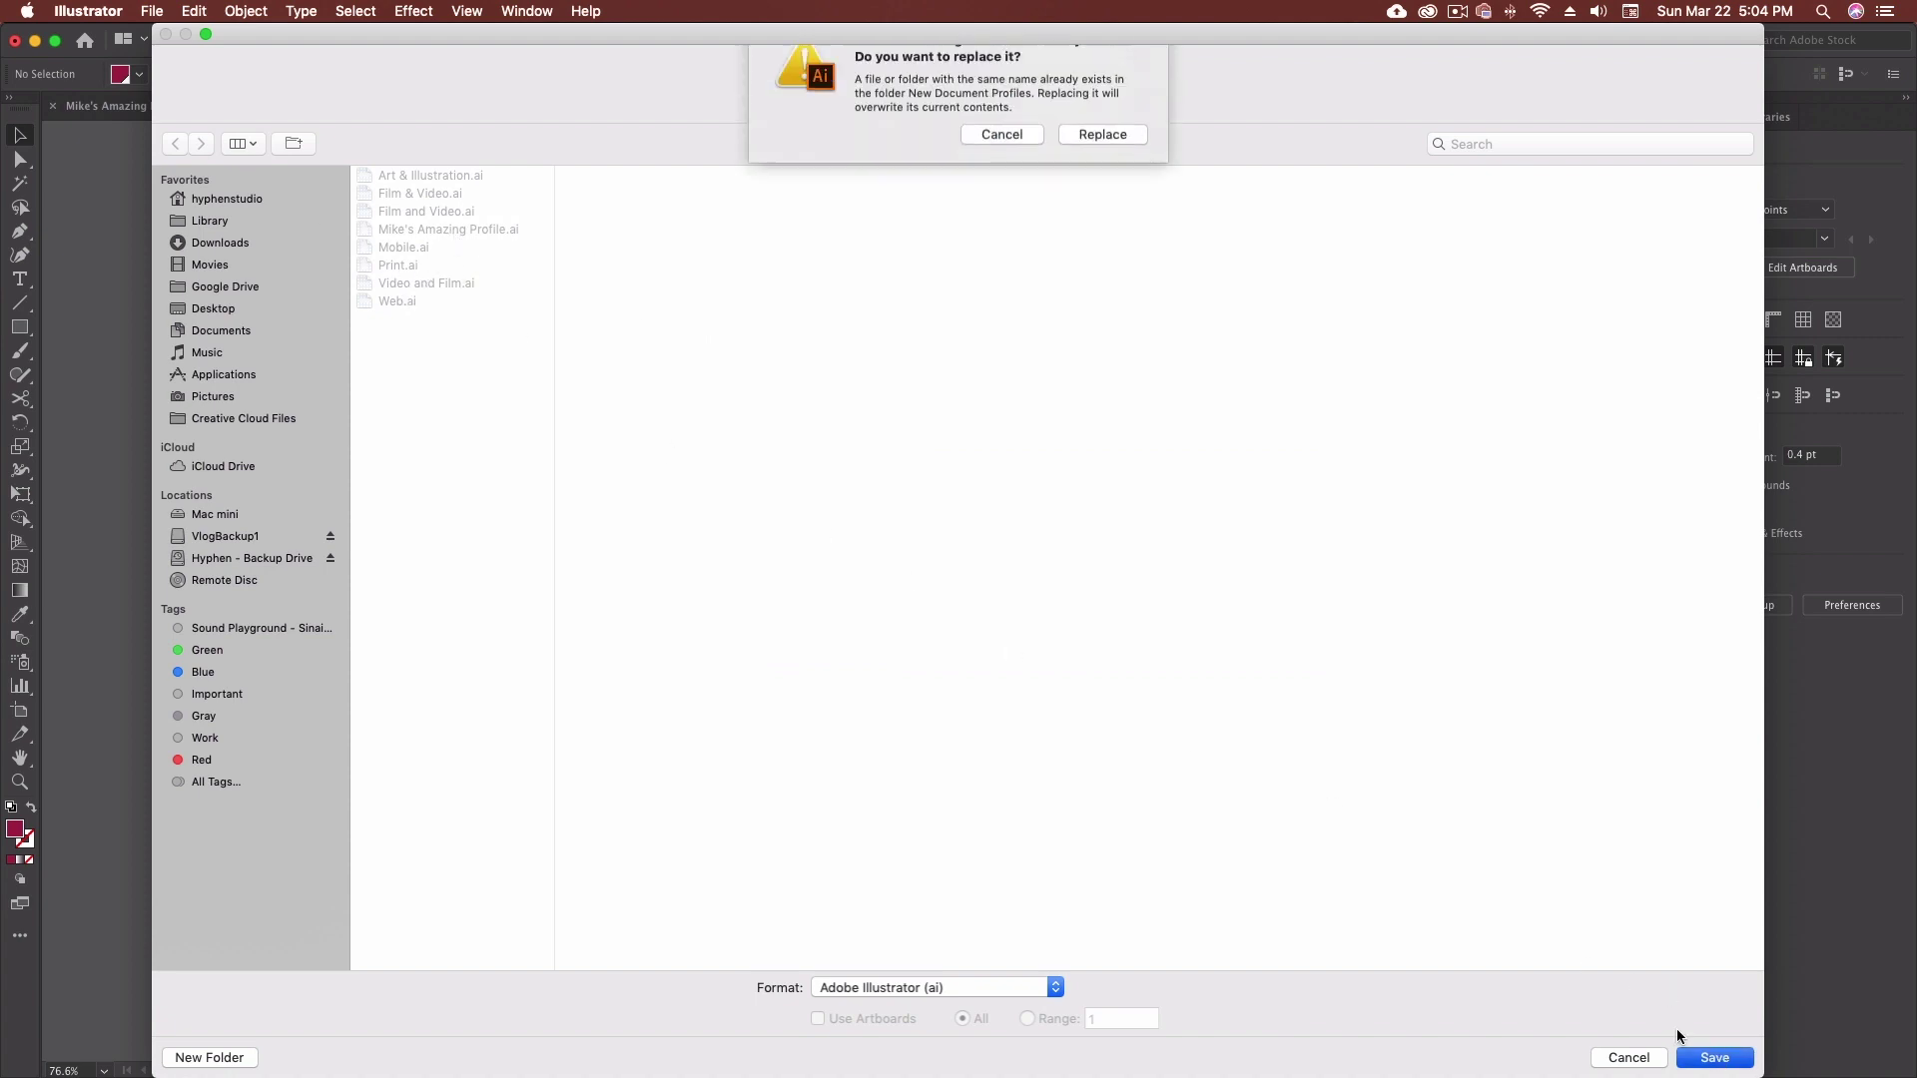
left_click(1104, 163)
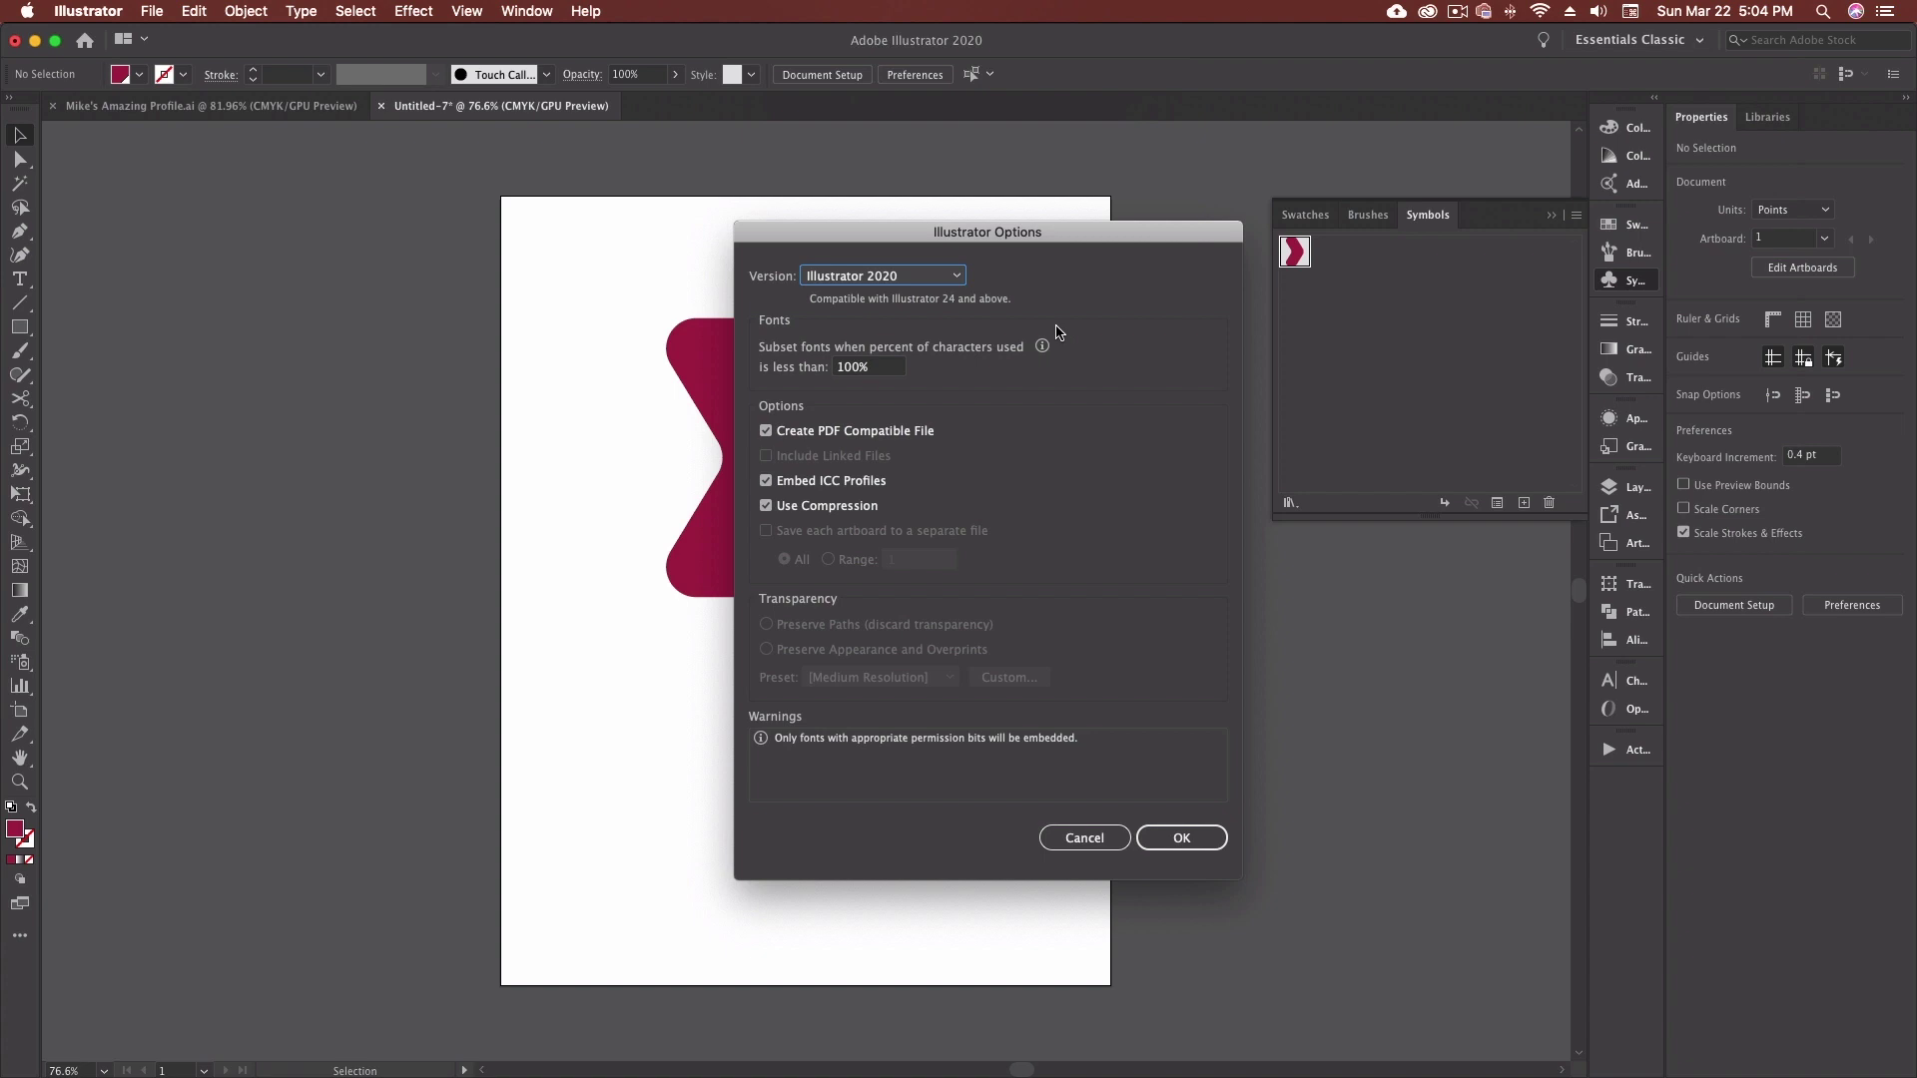
left_click(1188, 839)
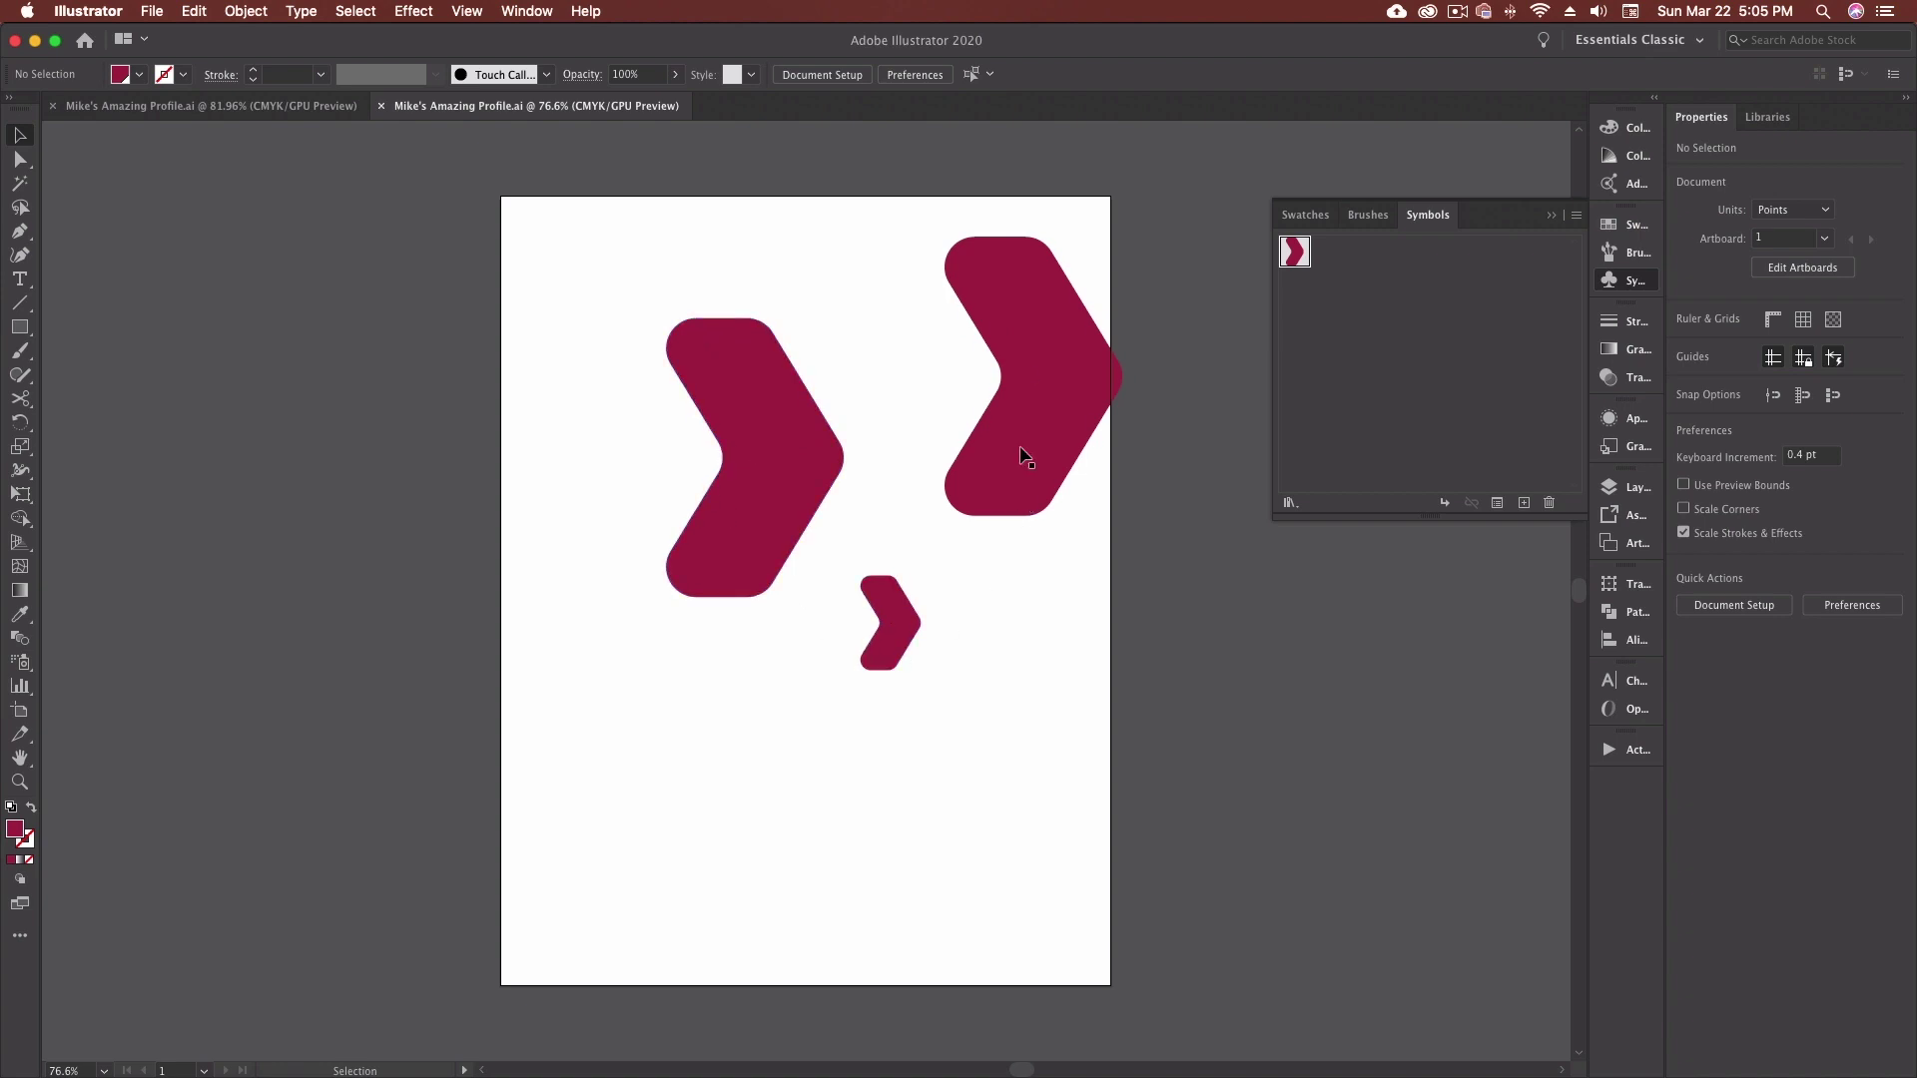
Close both open documents and create a Letter-size CMYK document based on Mike's Amazing Profile.
left_click(379, 106)
left_click(54, 107)
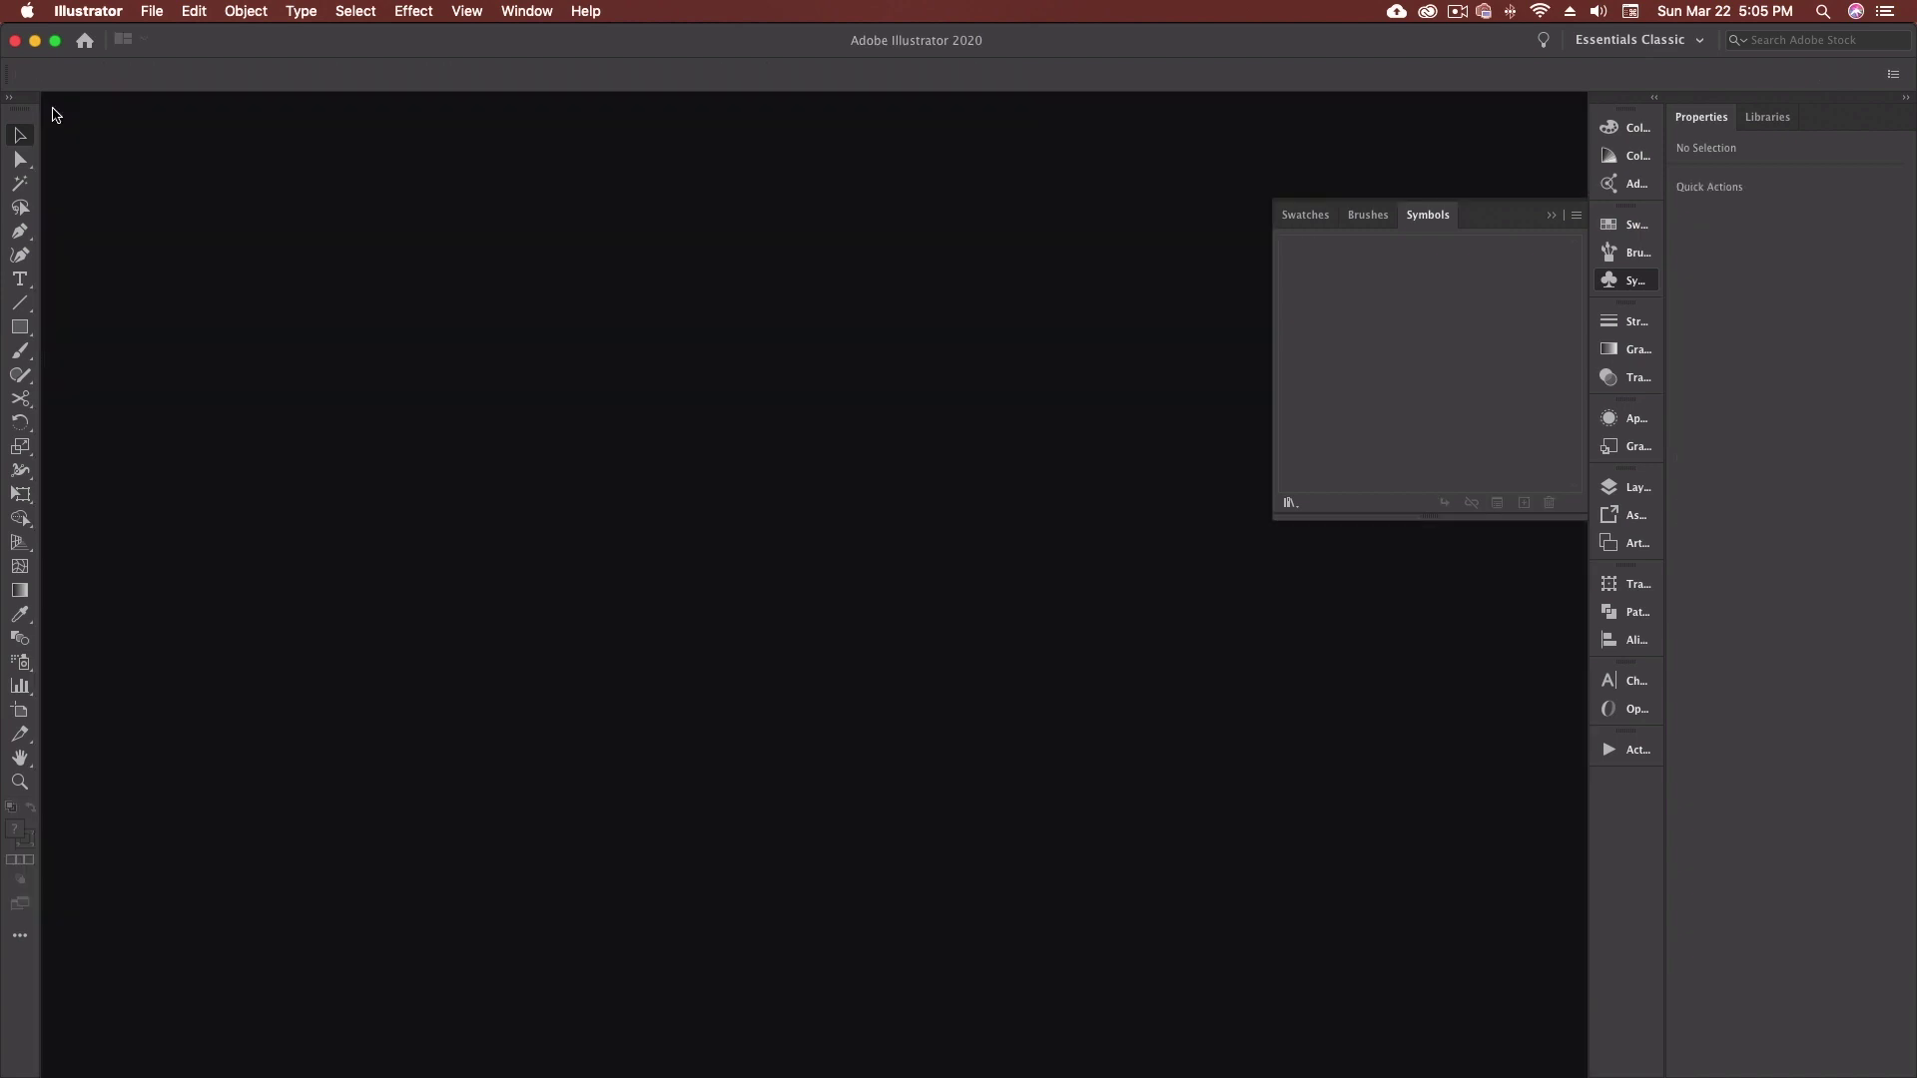
left_click(152, 14)
left_click(178, 38)
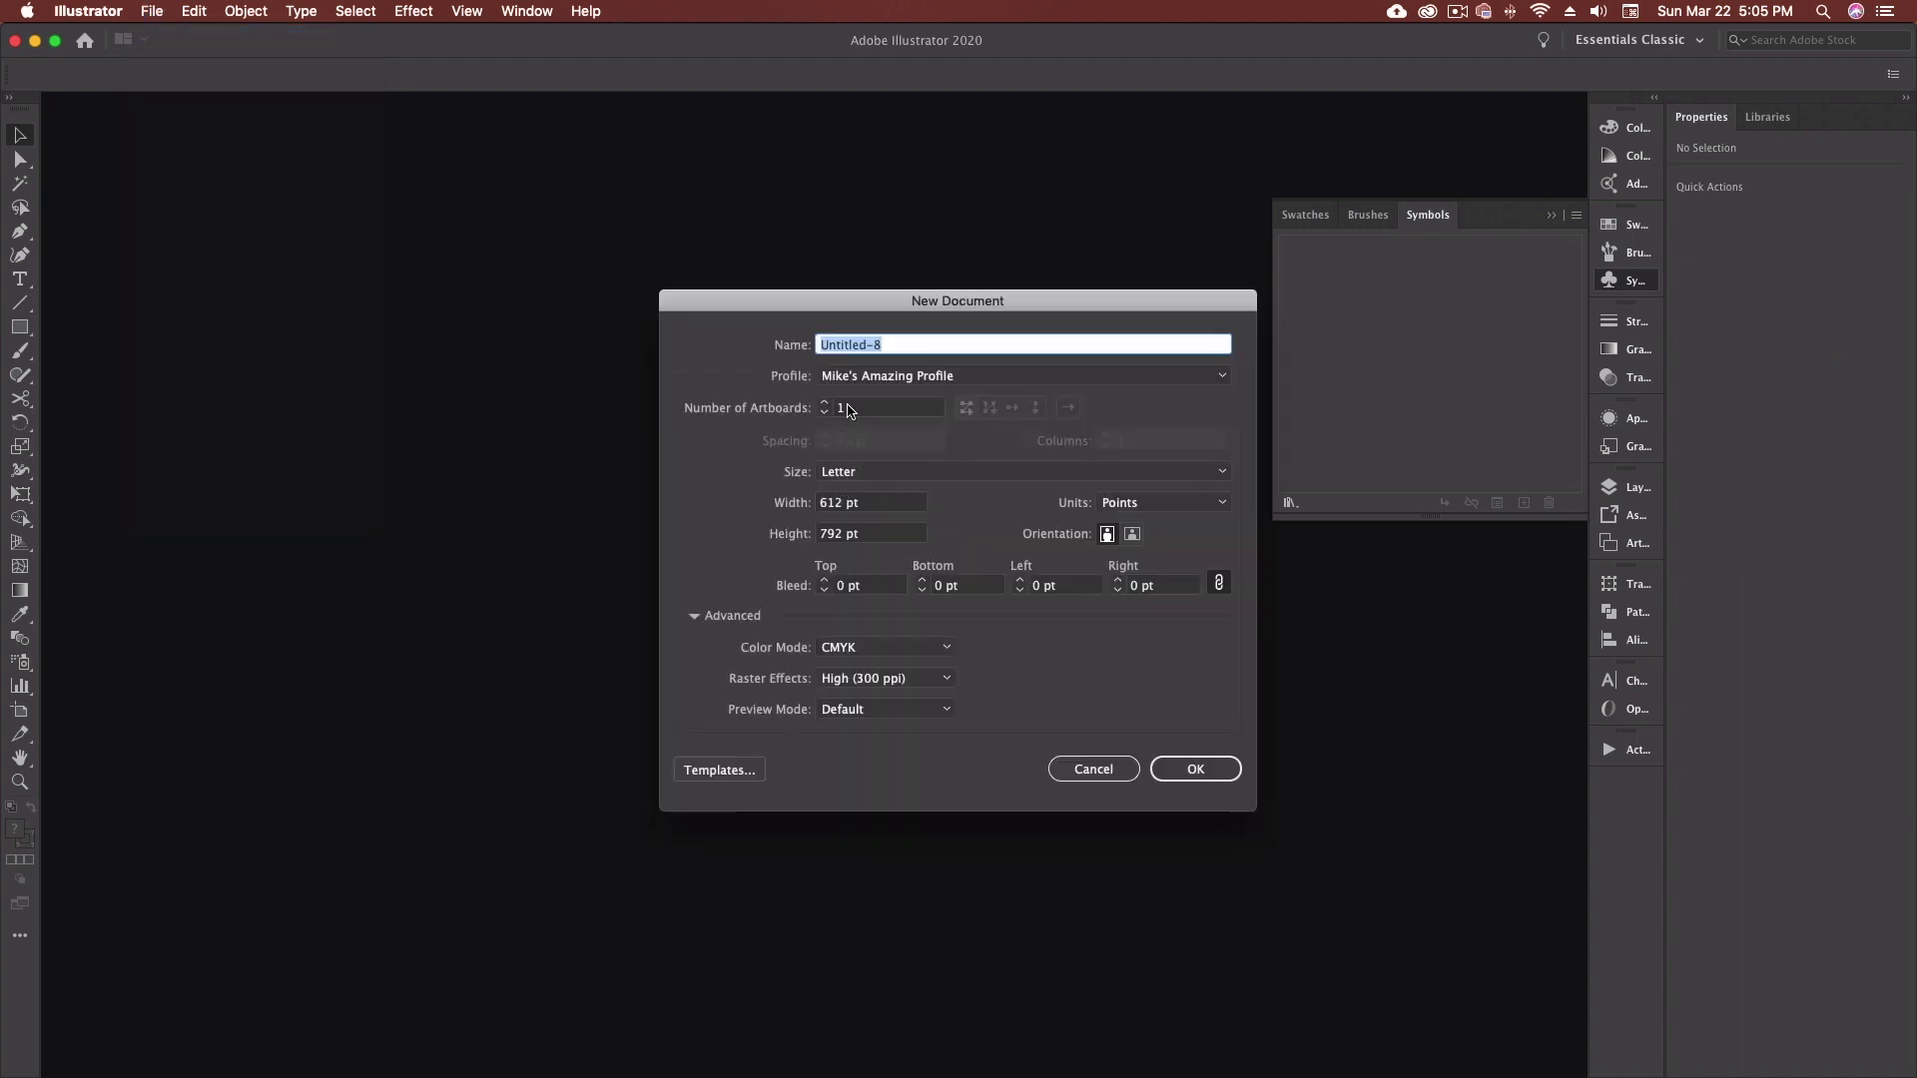
left_click(1193, 769)
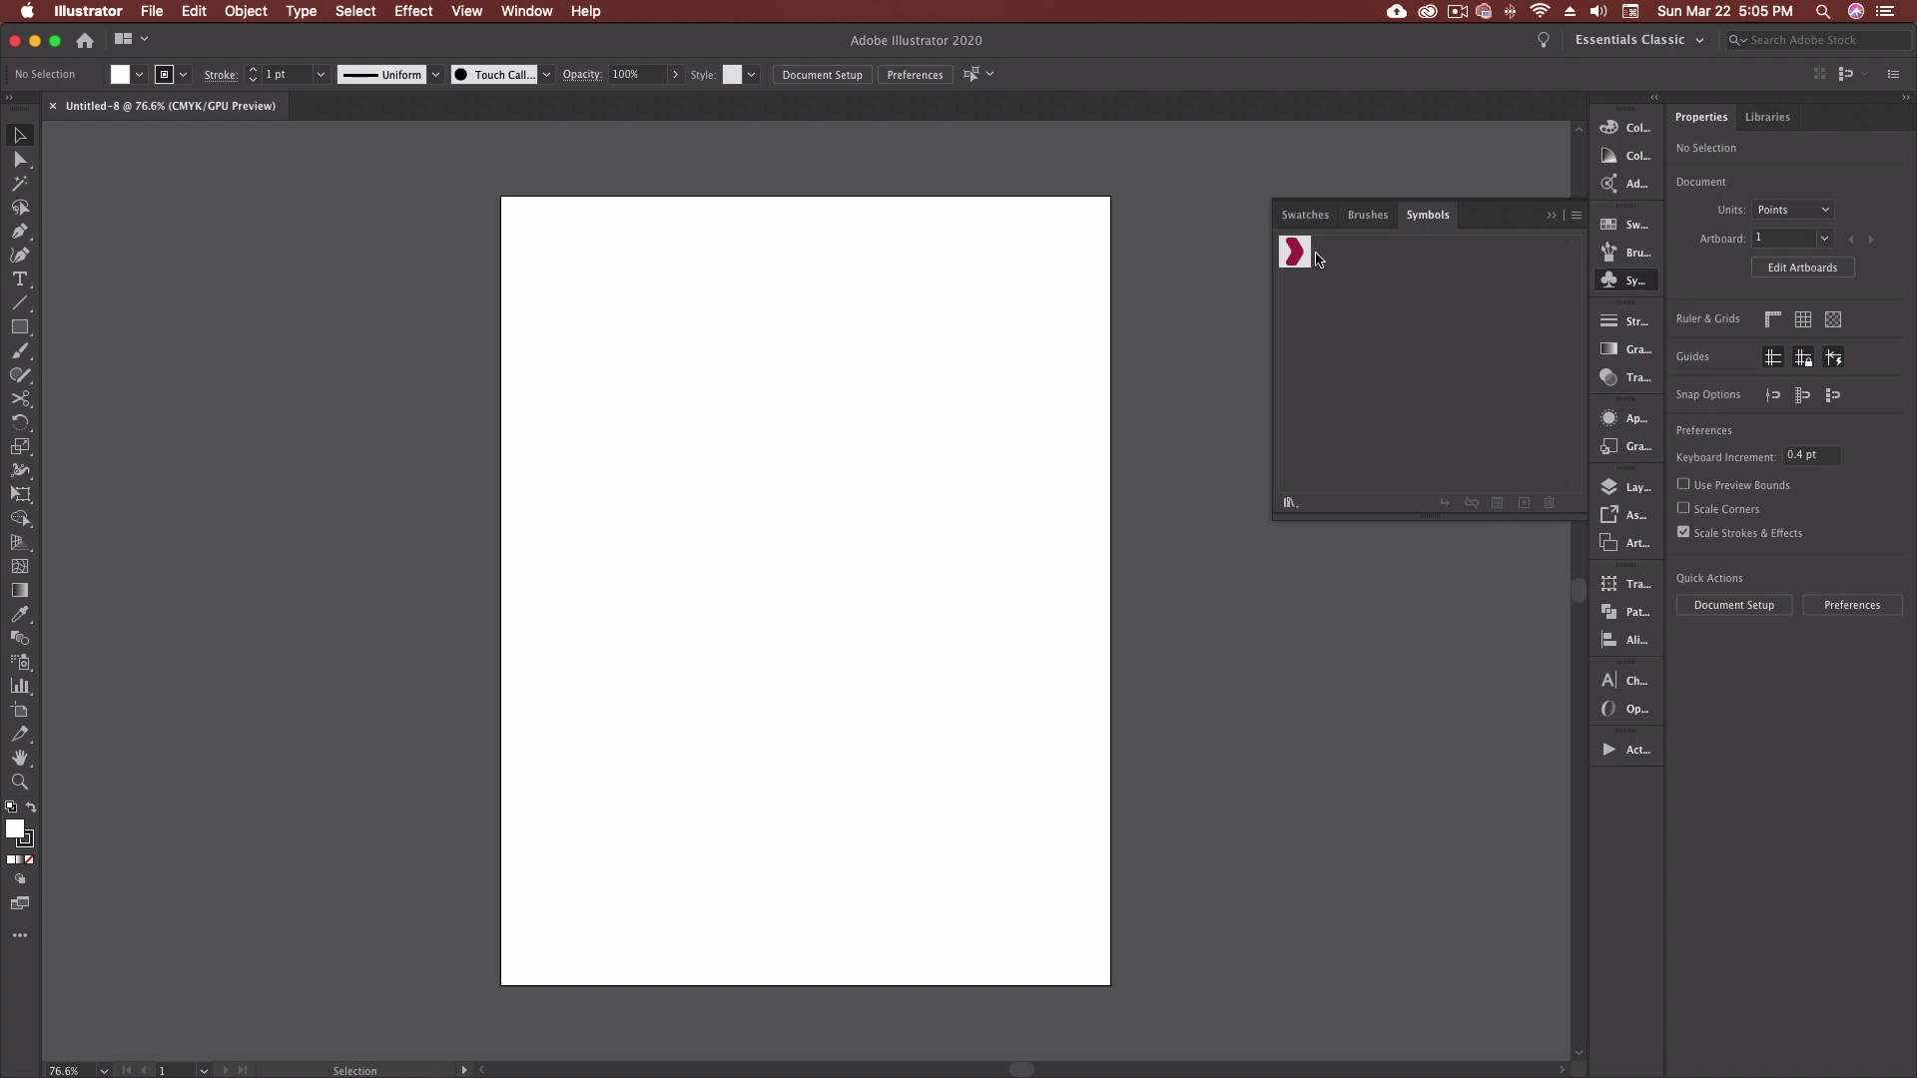
Check the new document's swatches and brushes, and place large, small and medium (about 140 × 220 pt) Rounded Chevron instances on the page.
left_click(1295, 216)
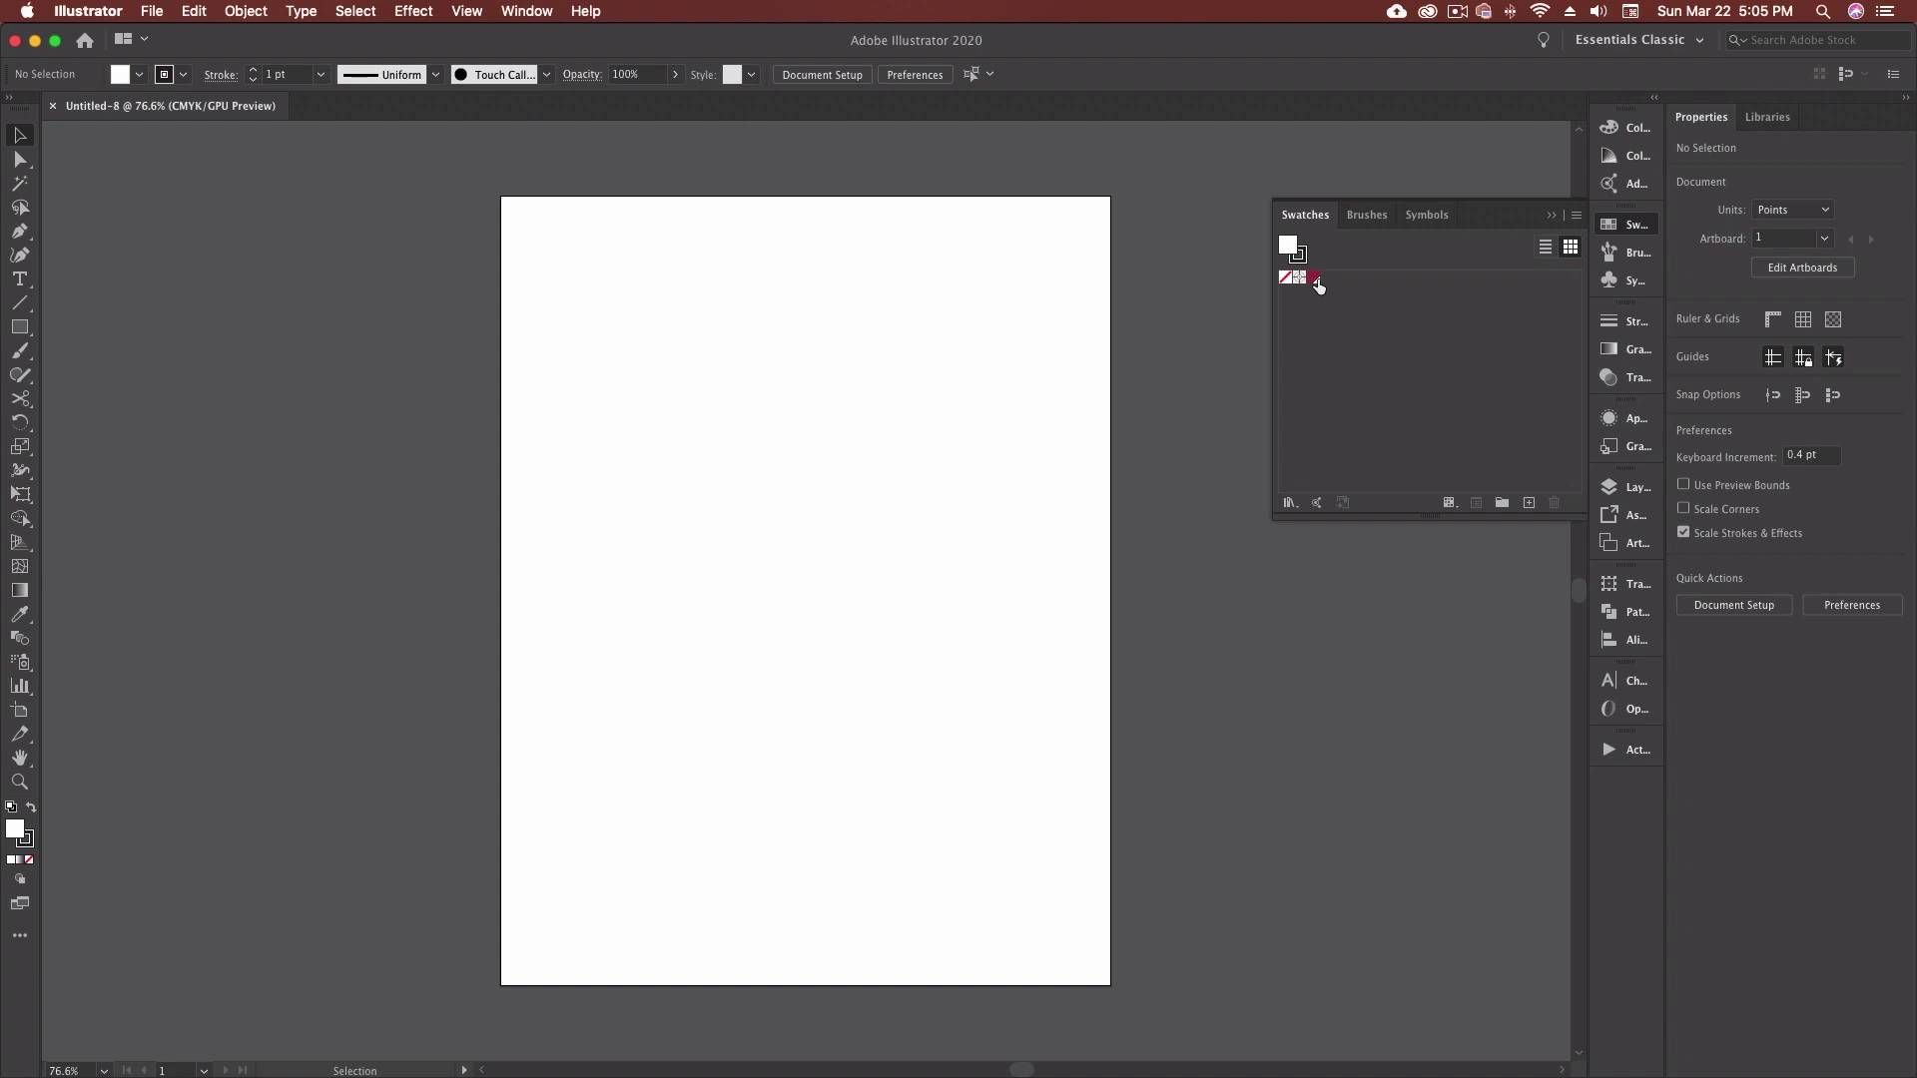
left_click(1367, 216)
left_click(1427, 216)
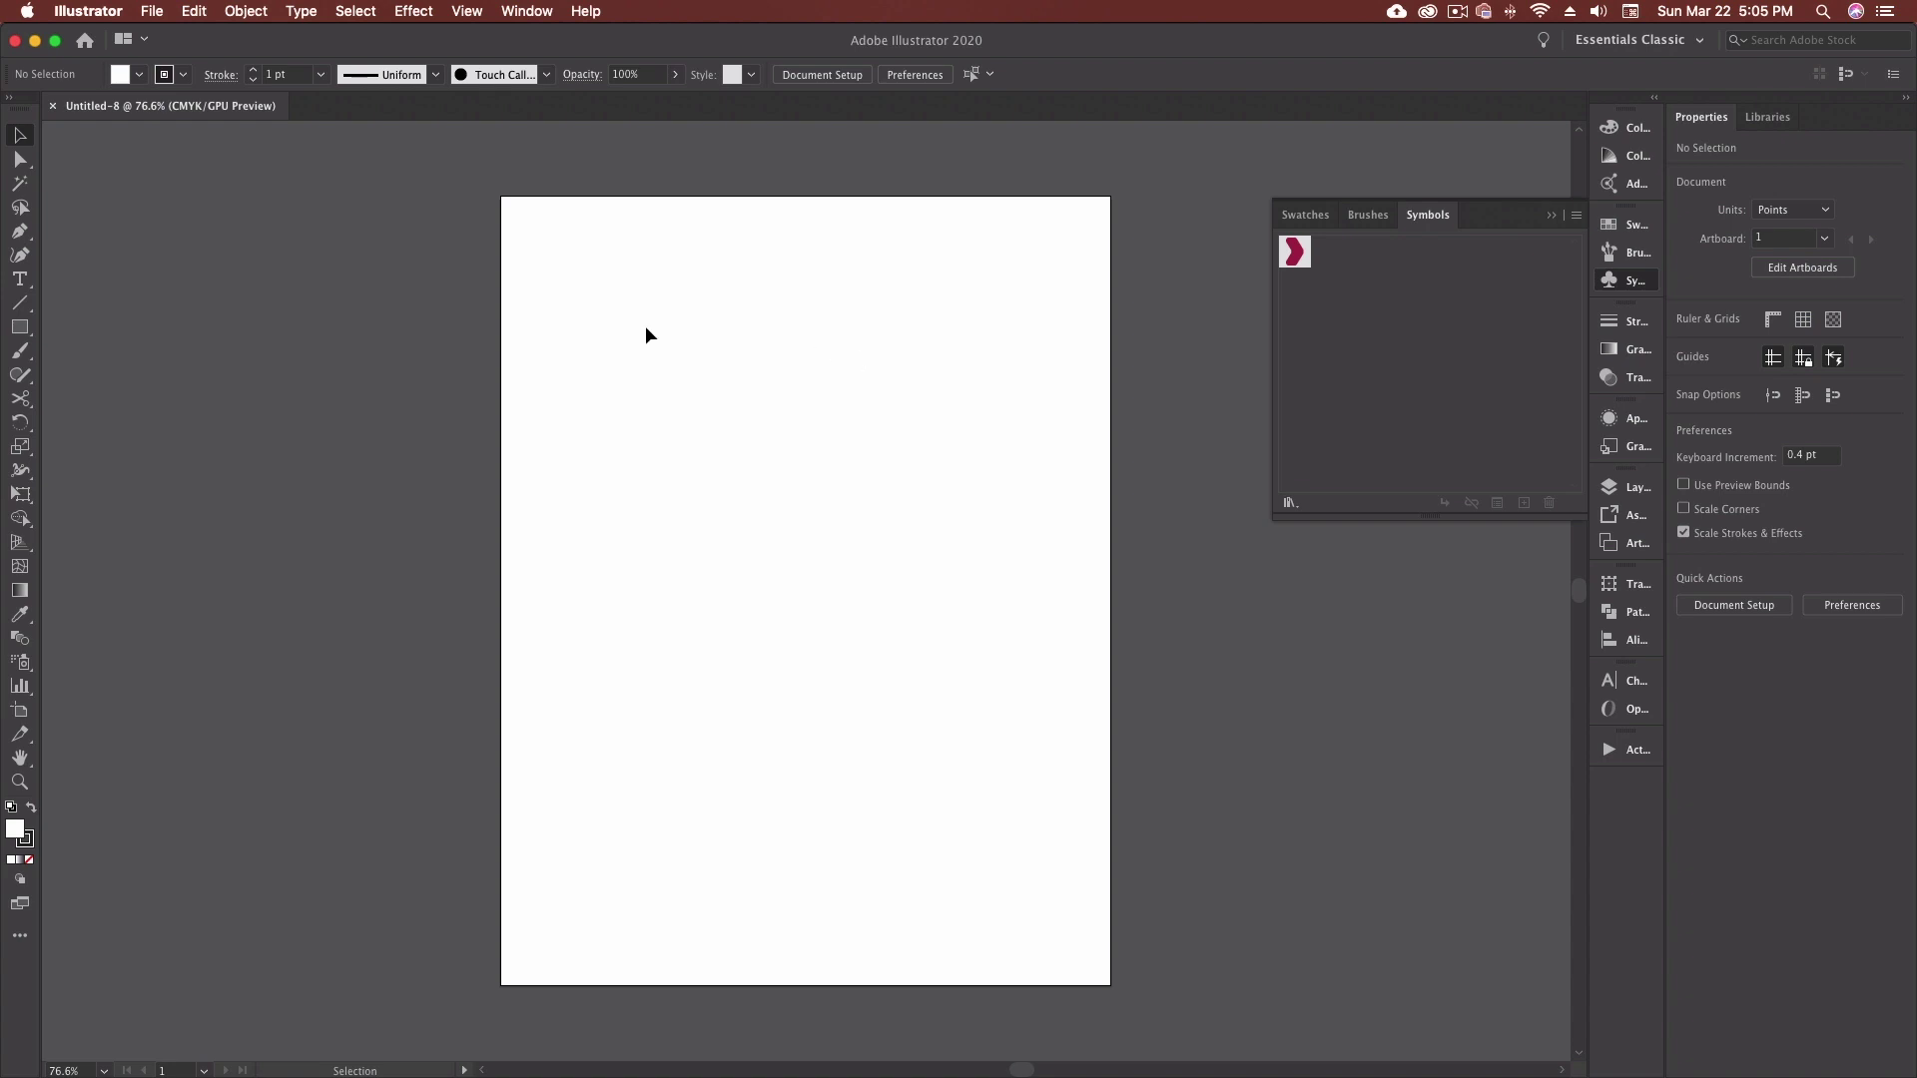
left_click_drag(1294, 251, 728, 686)
left_click(805, 614)
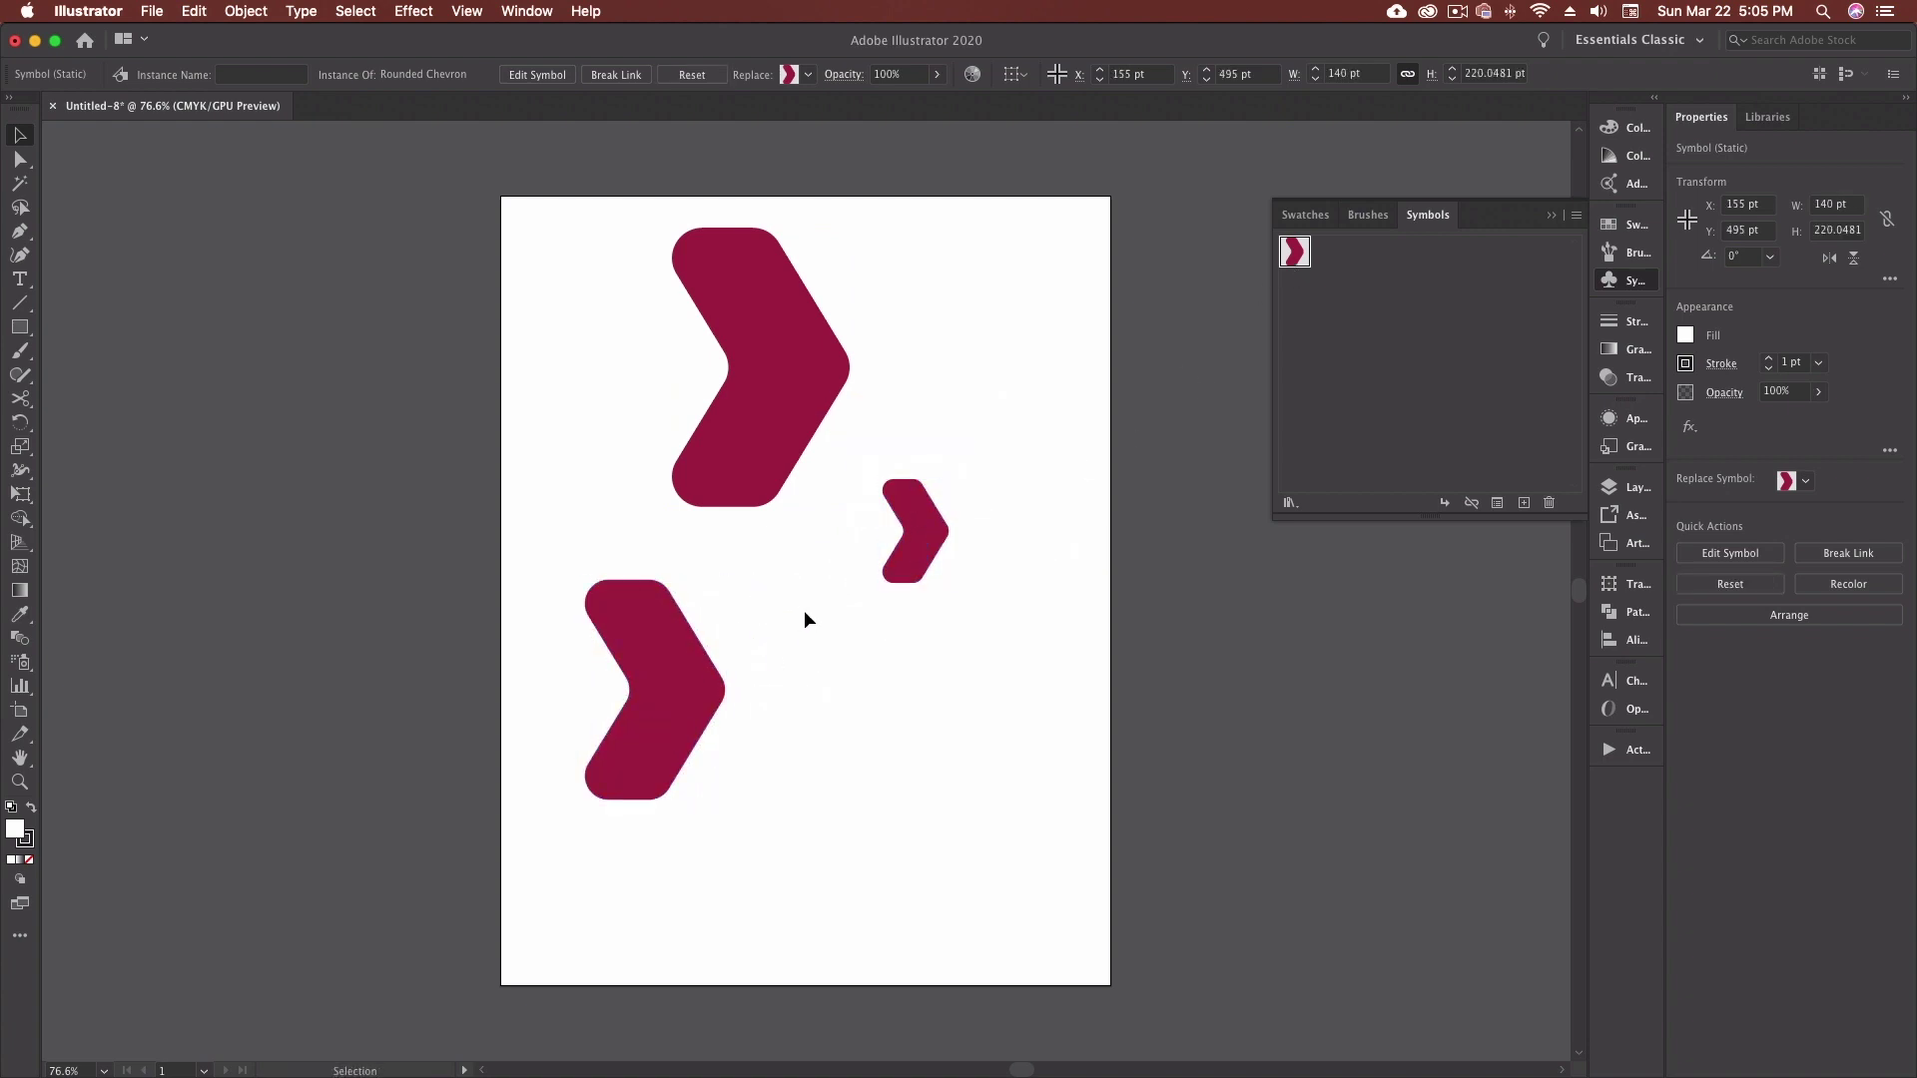
Save the document to the Desktop as "mikes chevrons" in Adobe Illustrator format with the default Illustrator 2020 options.
left_click(148, 12)
left_click(479, 317)
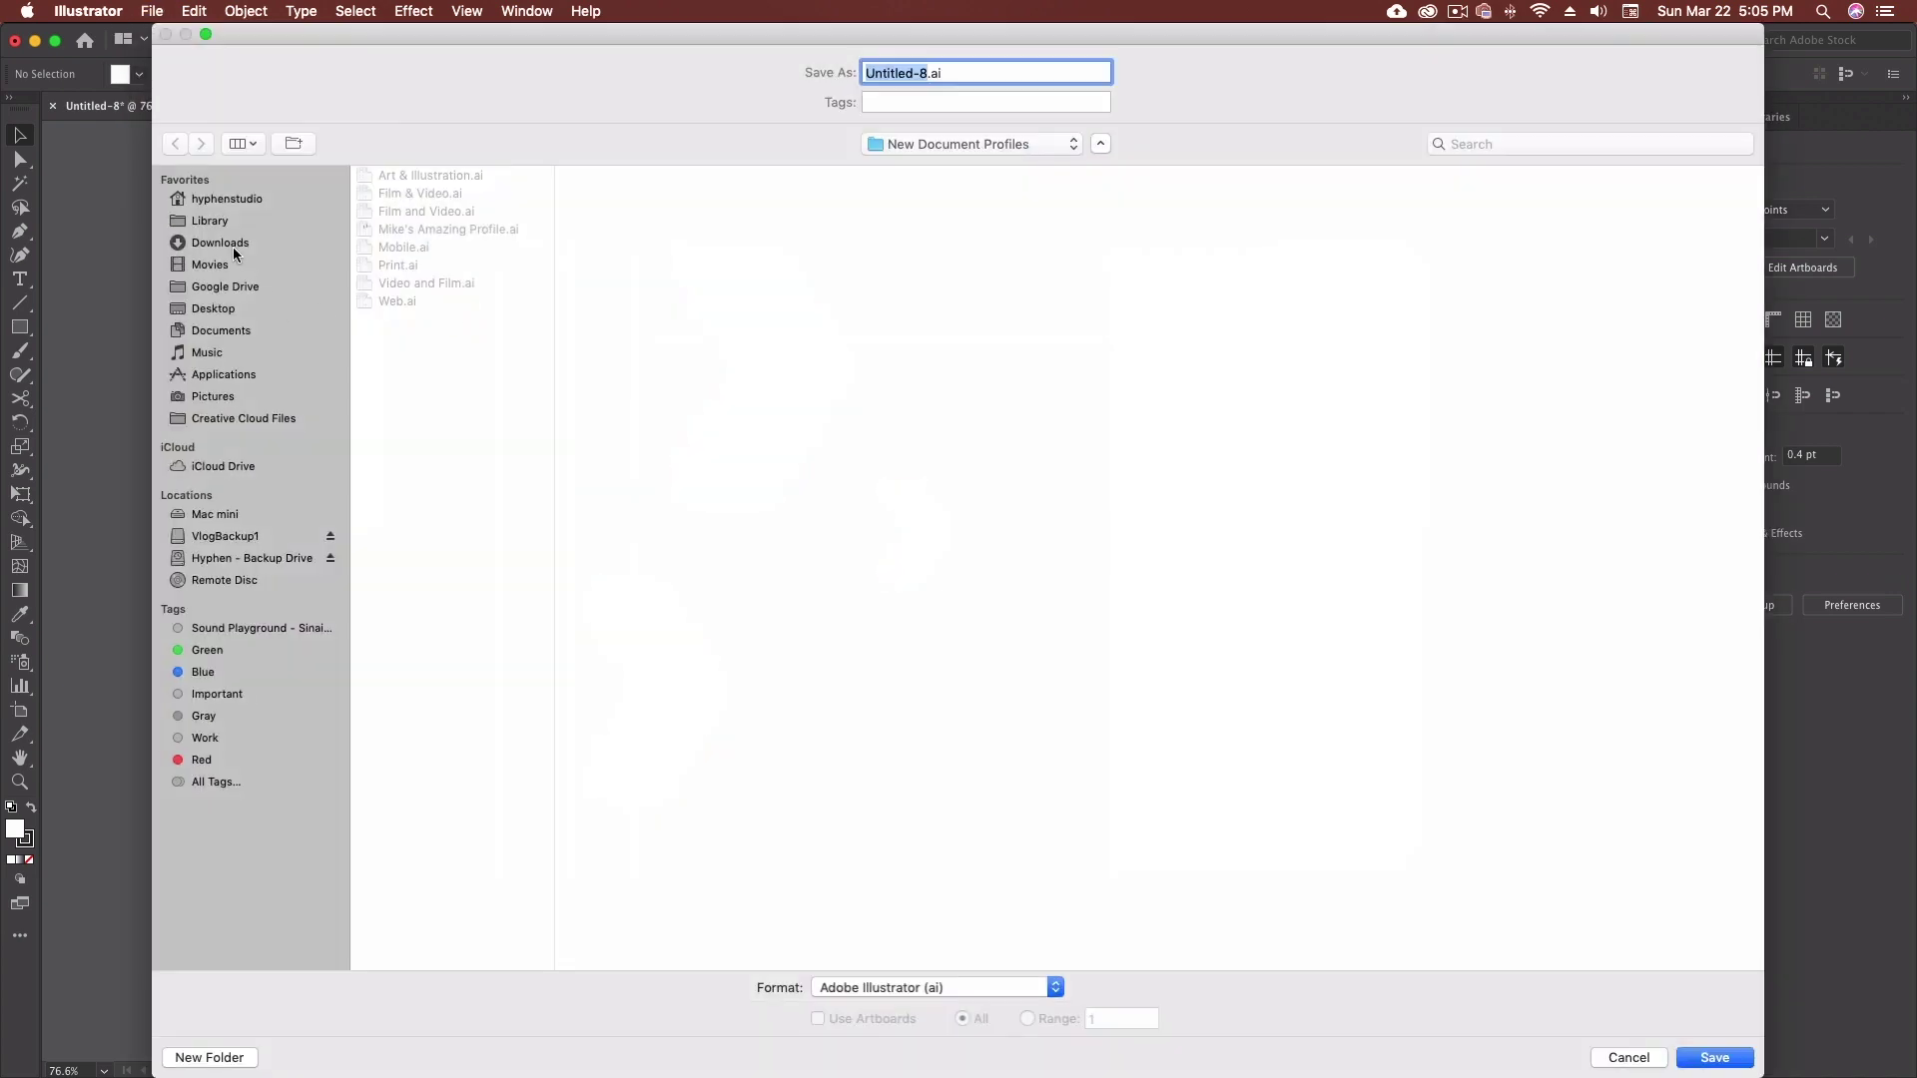
left_click(227, 310)
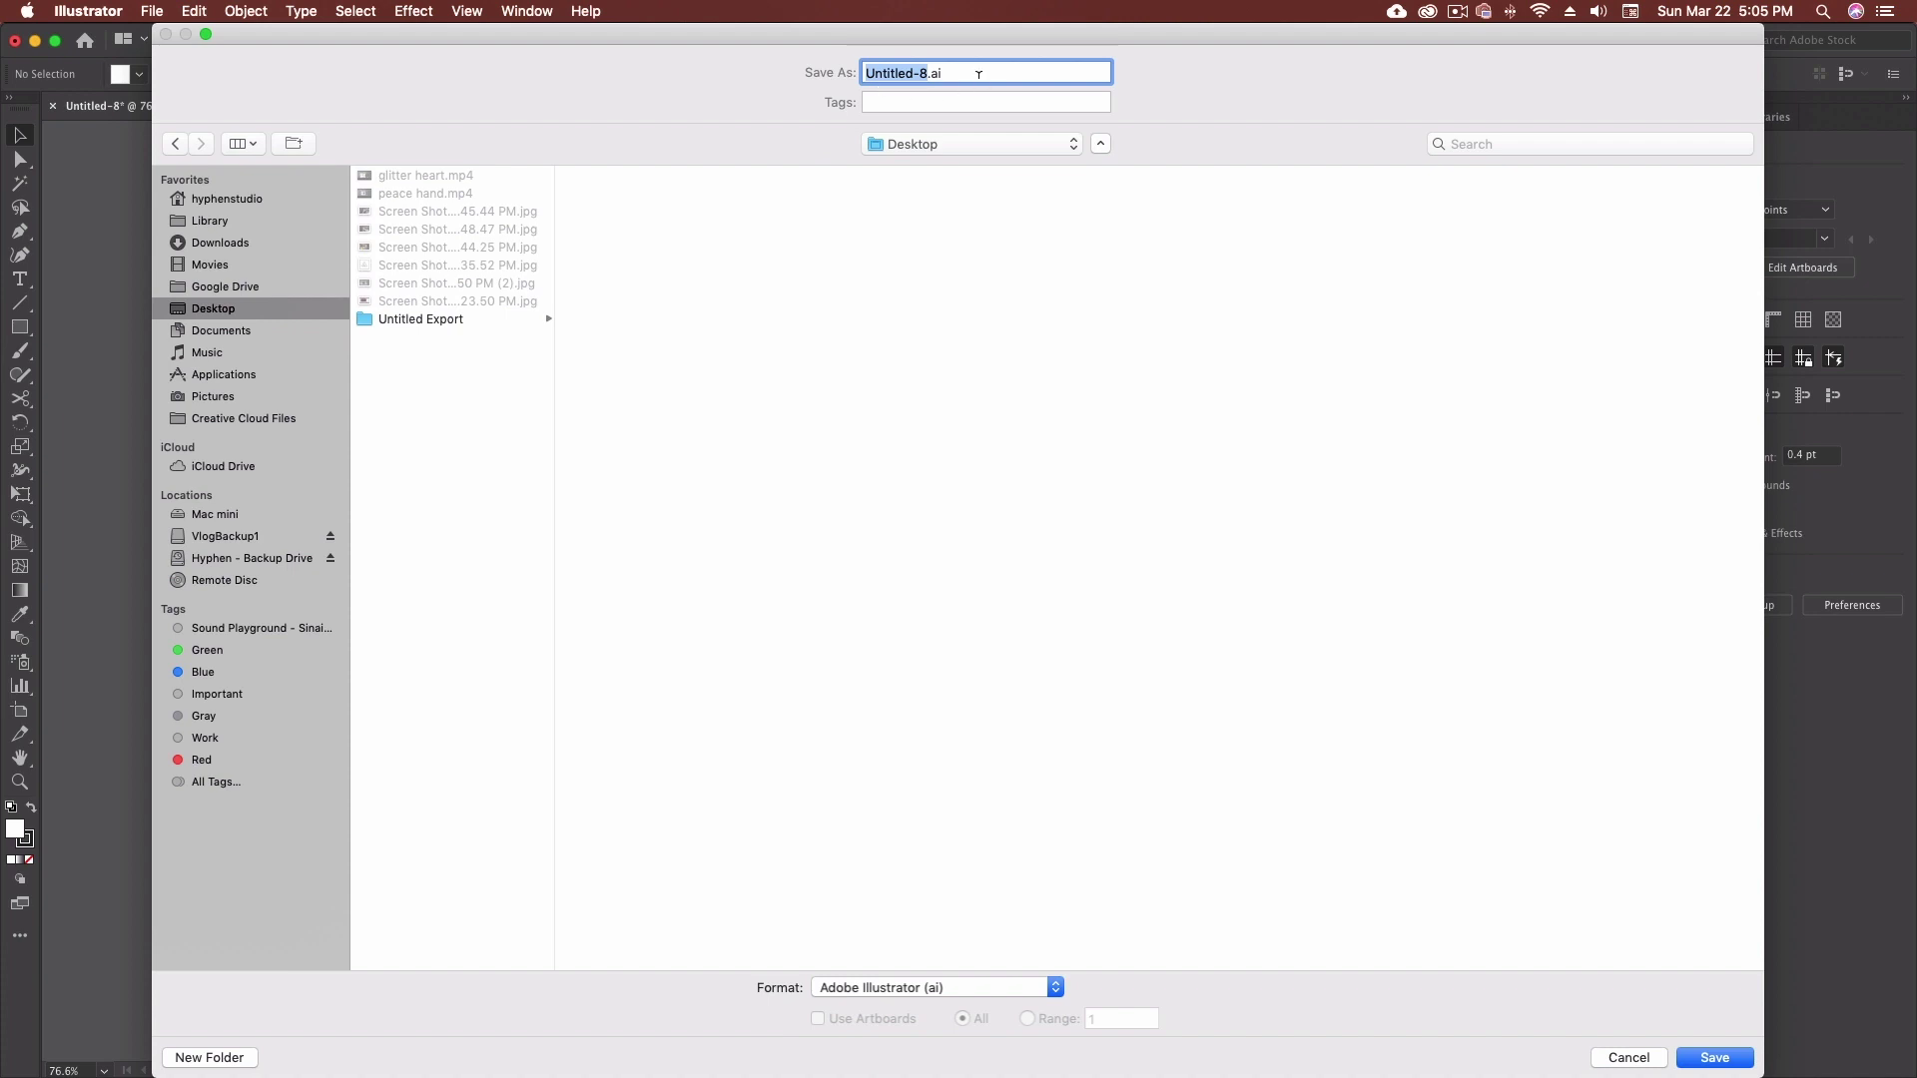
type("mikes chevrons")
left_click(1703, 1061)
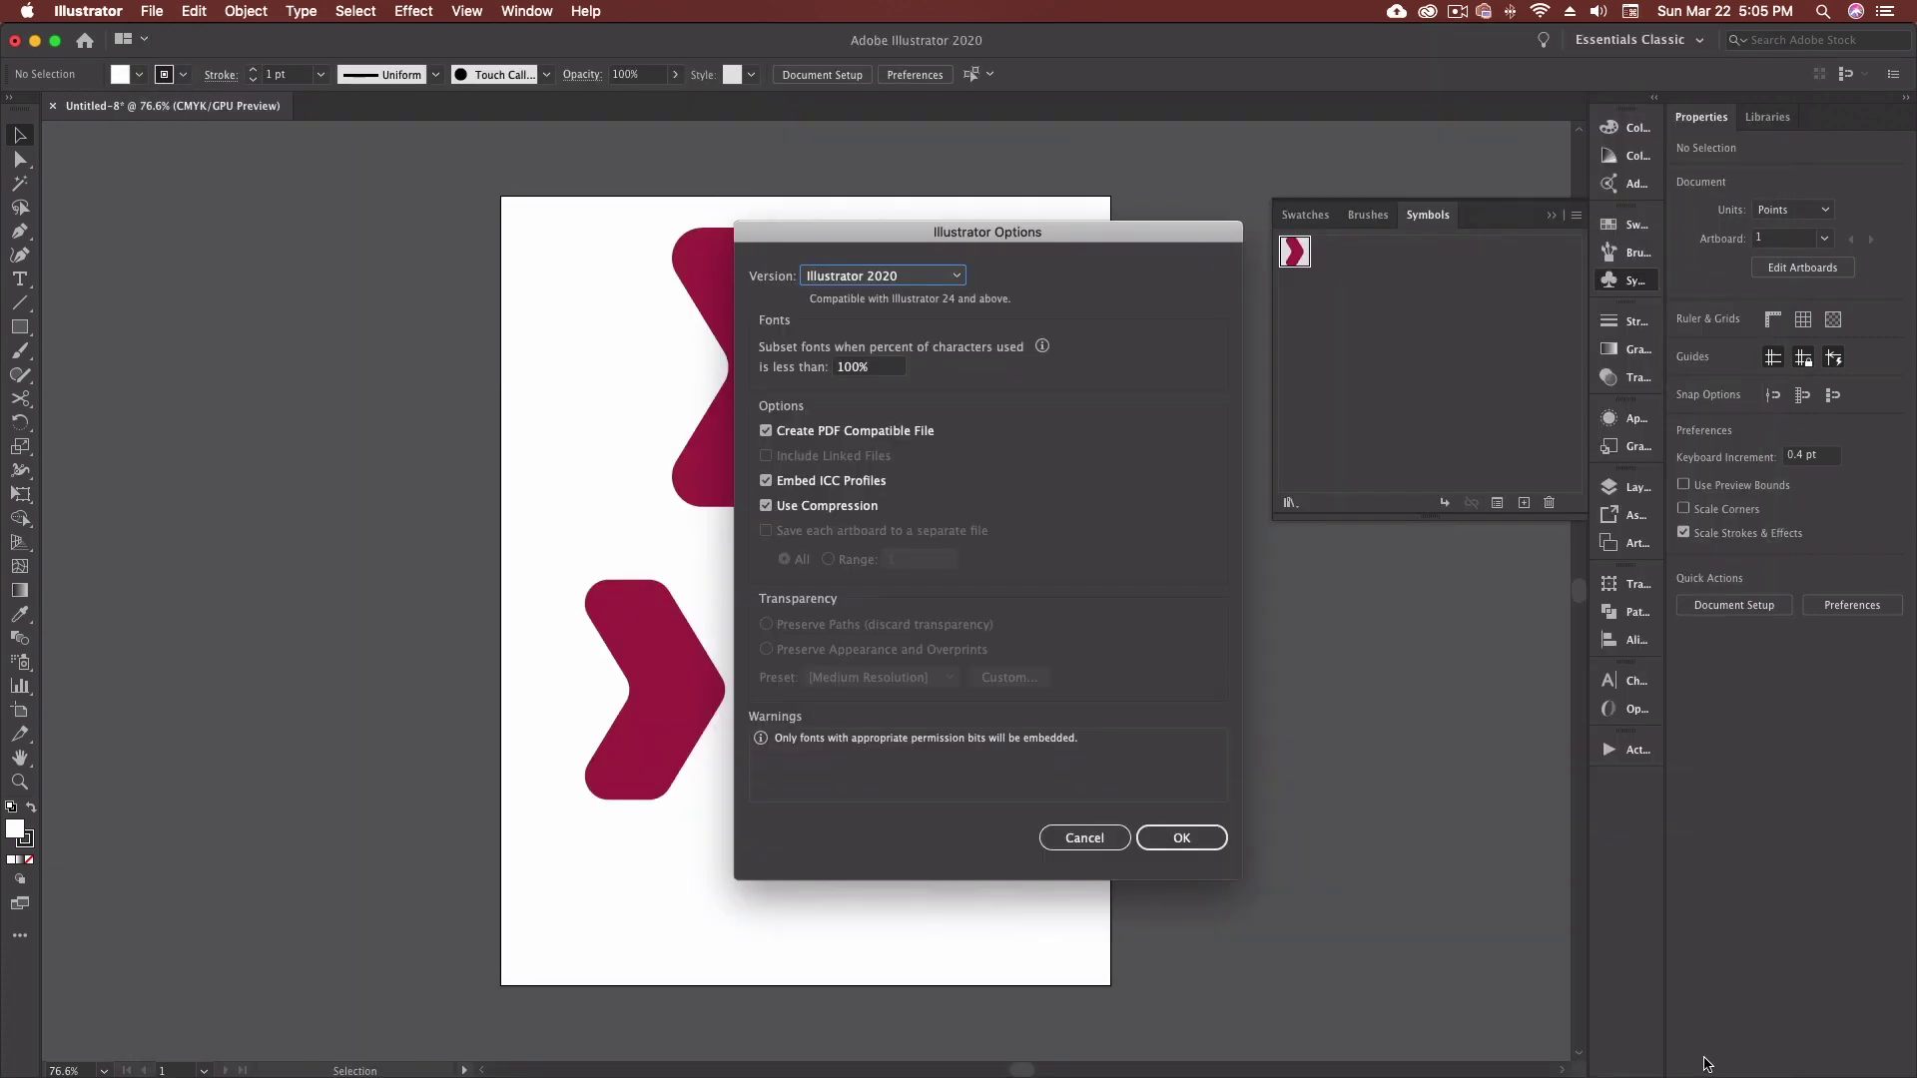
left_click(1181, 836)
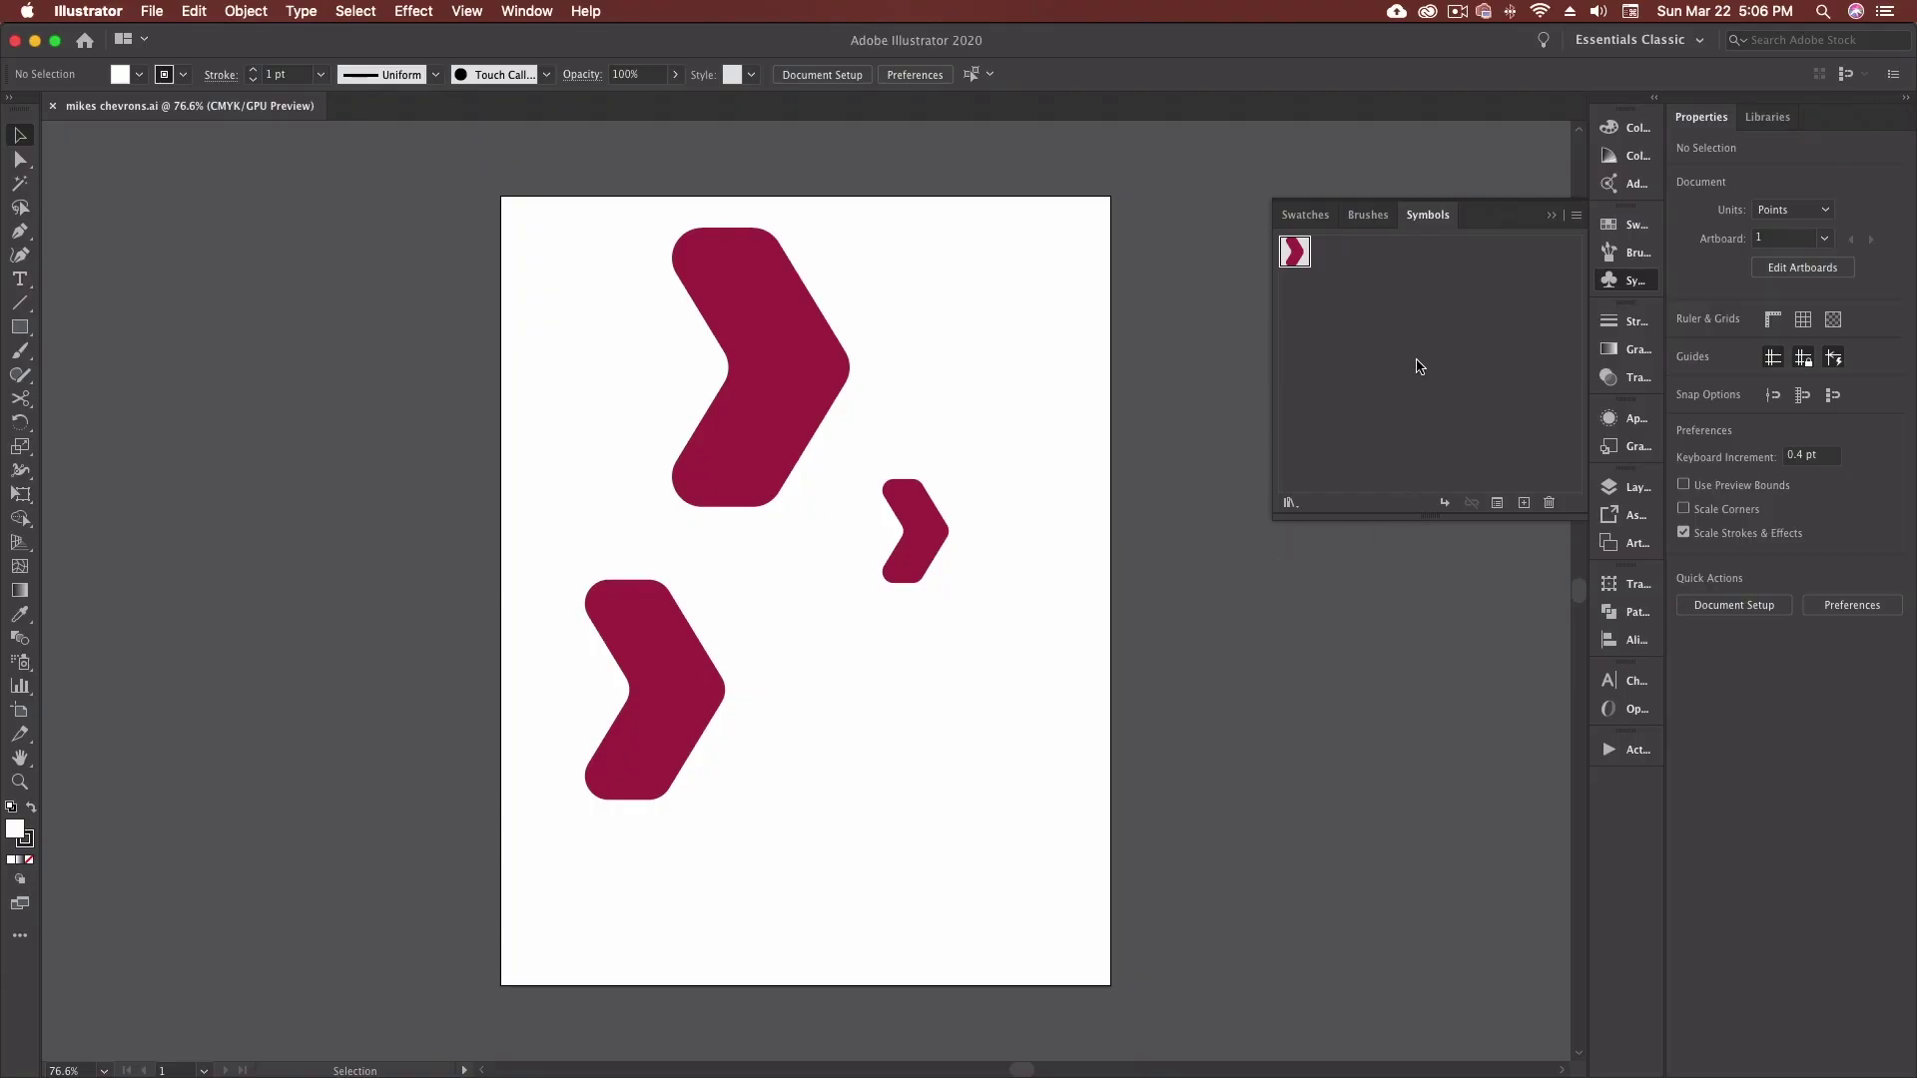
left_click(1368, 214)
left_click(1305, 215)
left_click(1358, 212)
left_click(1422, 218)
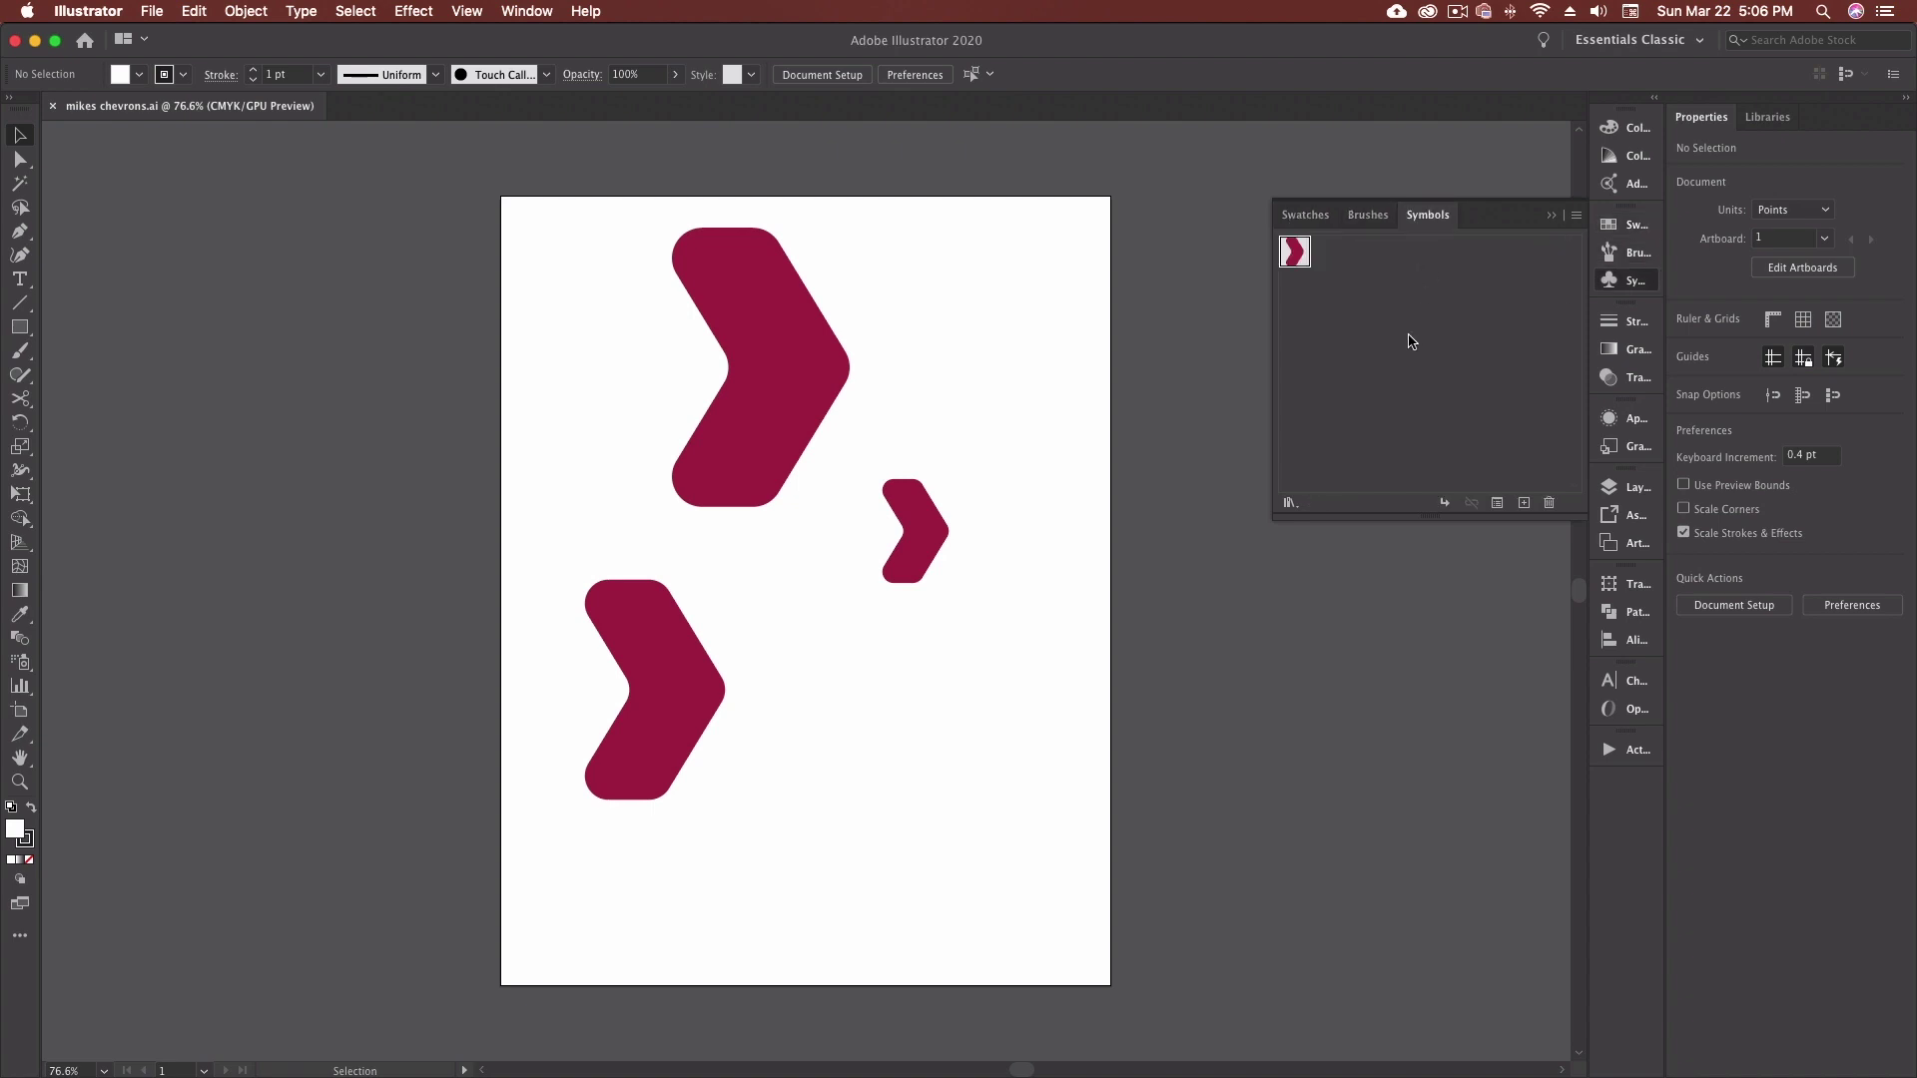